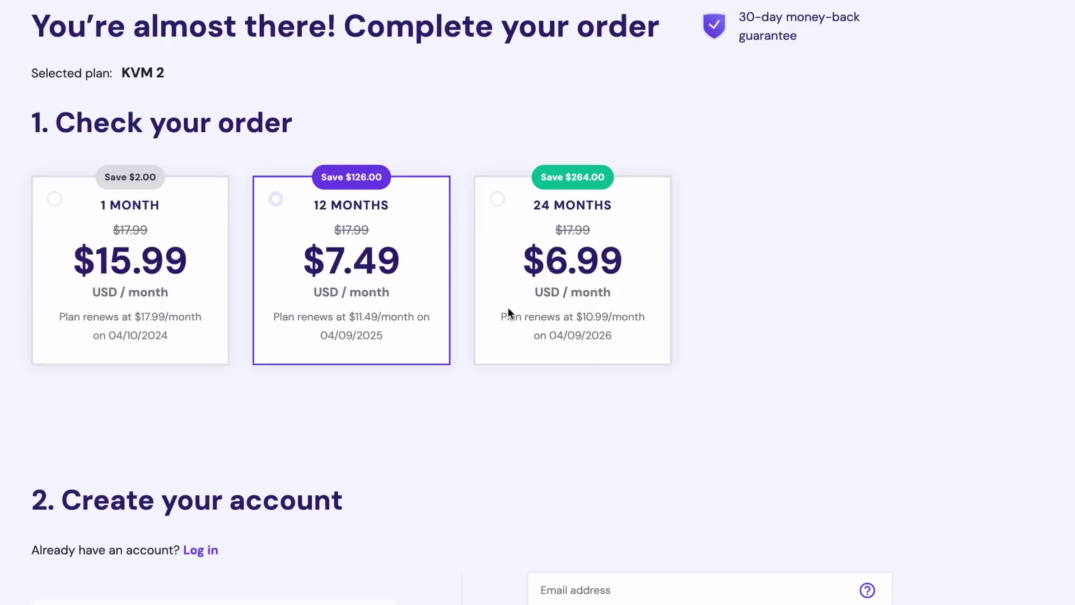
Step: Apply the TECHHUT coupon code to the KVM 2 12-month plan at checkout
{"action": "scroll", "coordinate": [509, 307], "scroll_direction": "down", "scroll_amount": 12}
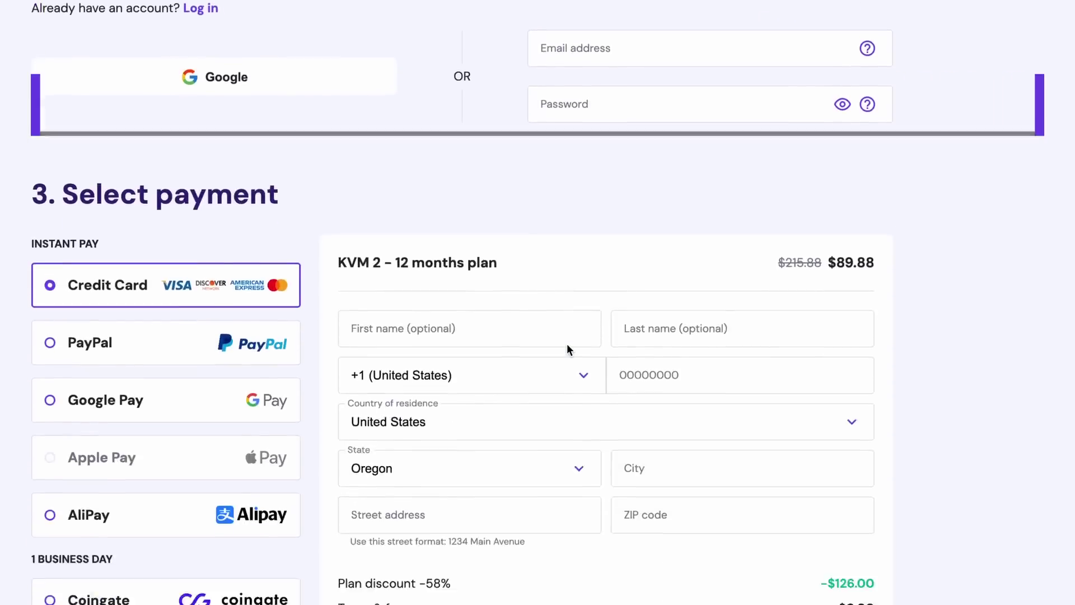
{"action": "scroll", "coordinate": [567, 344], "scroll_direction": "down", "scroll_amount": 1}
{"action": "left_click", "coordinate": [402, 453]}
{"action": "type", "text": "TECHHUT"}
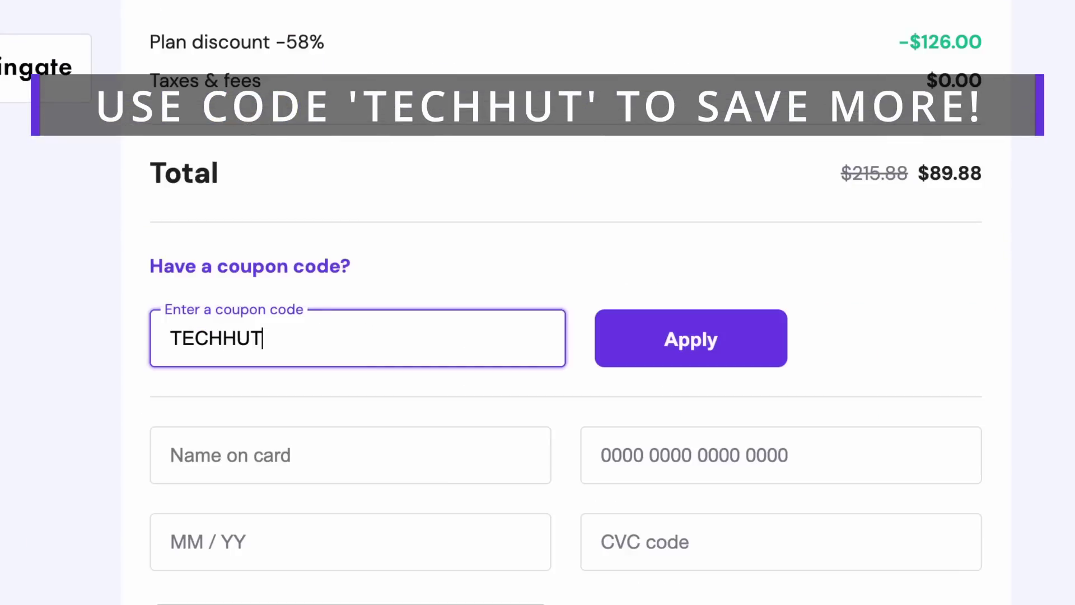
{"action": "key", "text": "Return"}
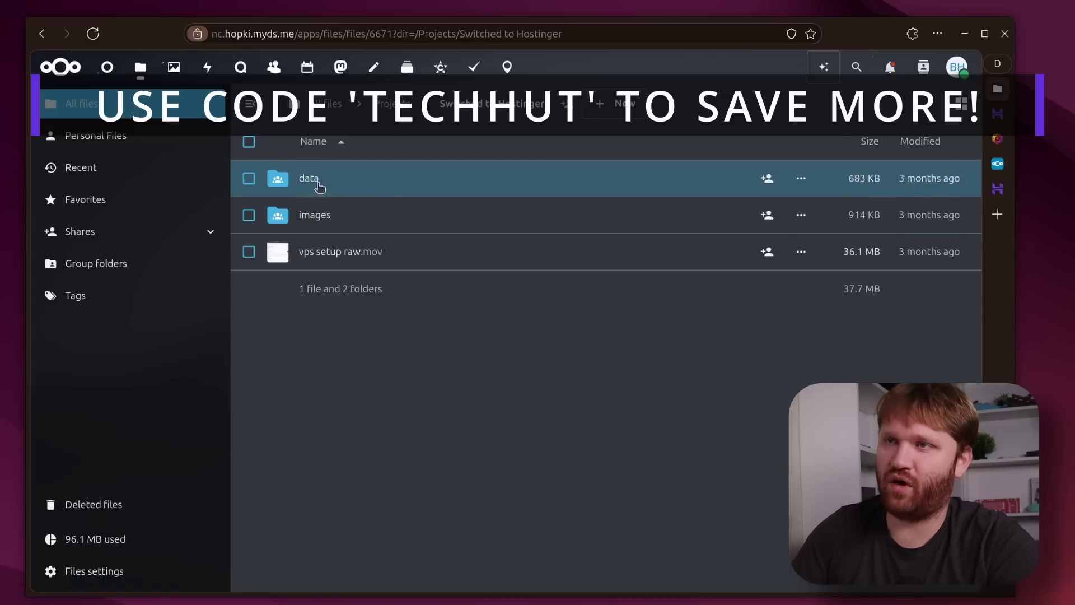
Step: Open the data folder and scroll through the DigitalOcean/AWS/Linode/Hostinger benchmark spreadsheet
{"action": "left_click", "coordinate": [308, 180]}
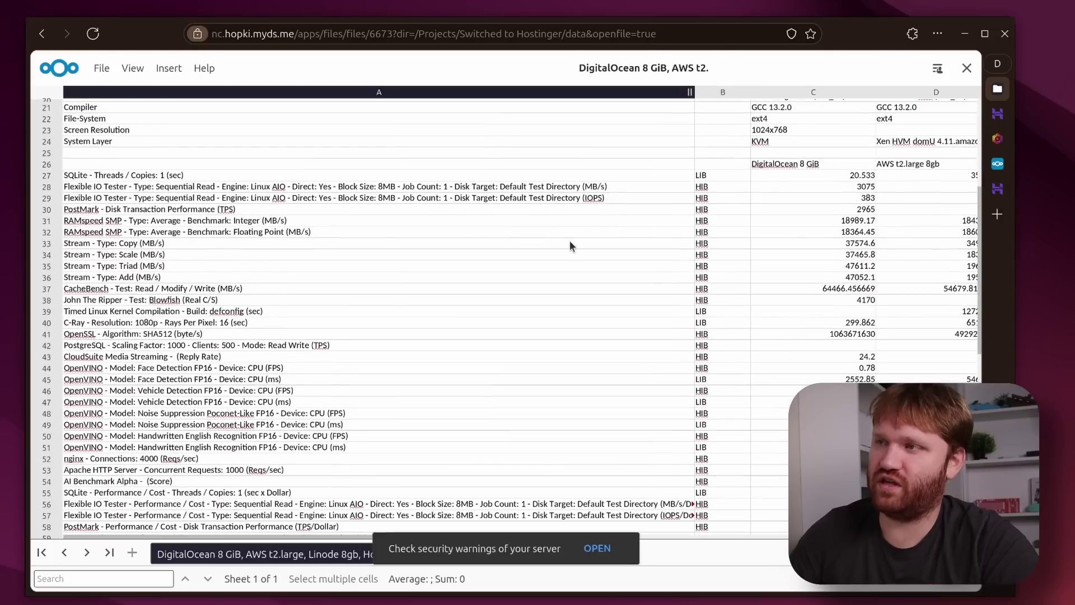
{"action": "scroll", "coordinate": [570, 241], "scroll_direction": "up", "scroll_amount": 5}
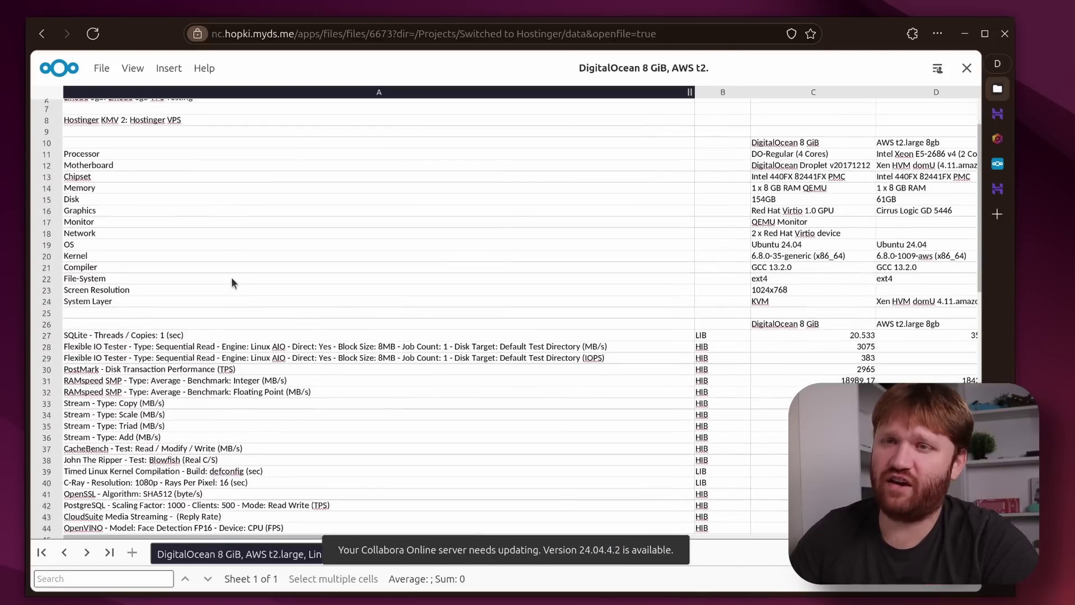
{"action": "scroll", "coordinate": [232, 278], "scroll_direction": "down", "scroll_amount": 5}
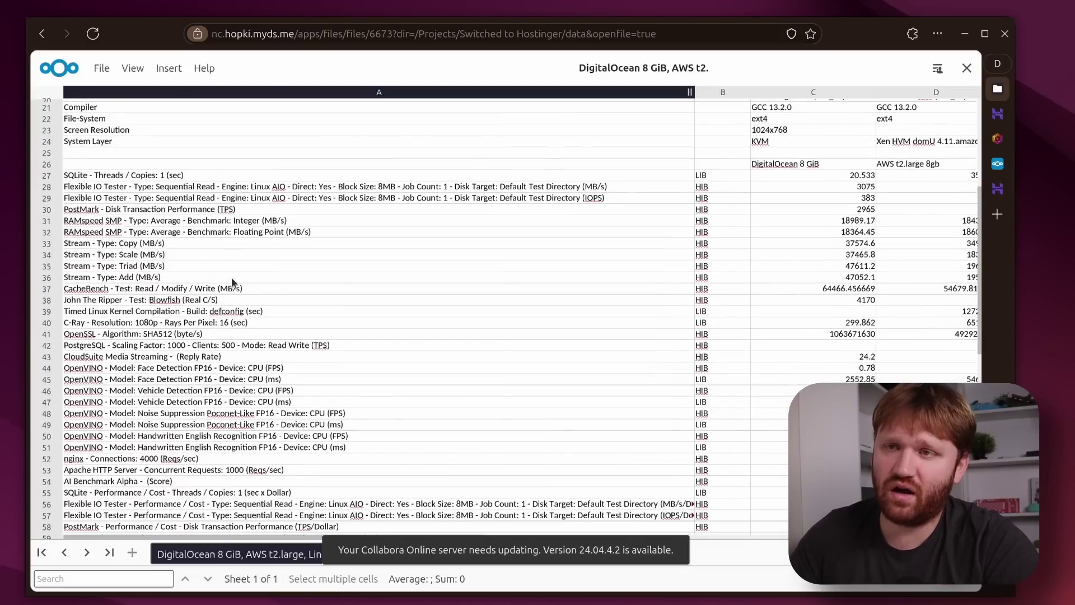
{"action": "scroll", "coordinate": [224, 231], "scroll_direction": "down", "scroll_amount": 6}
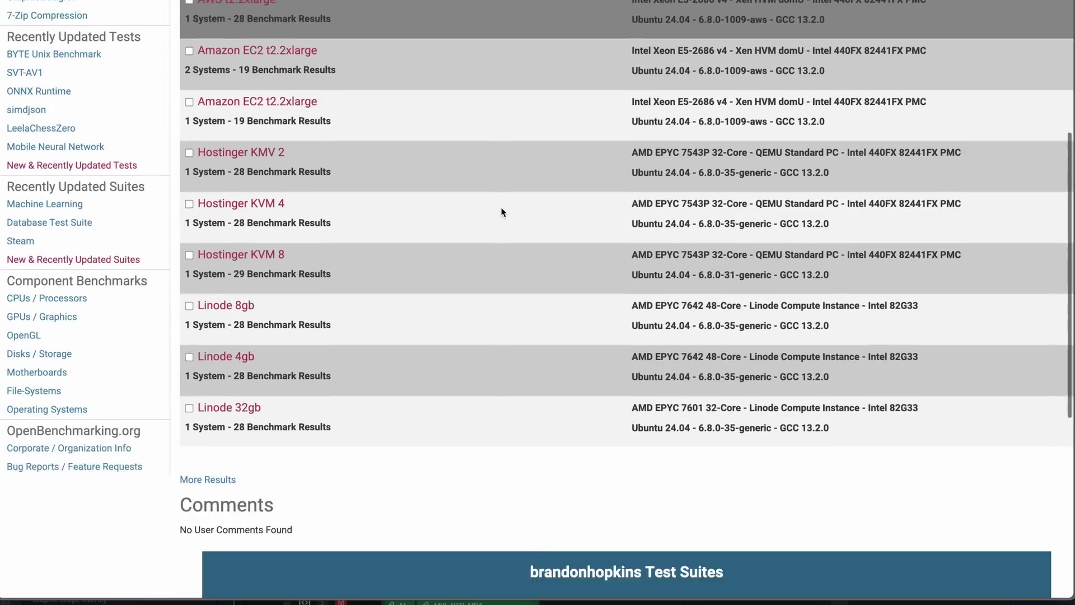
{"action": "scroll", "coordinate": [502, 211], "scroll_direction": "down", "scroll_amount": 3}
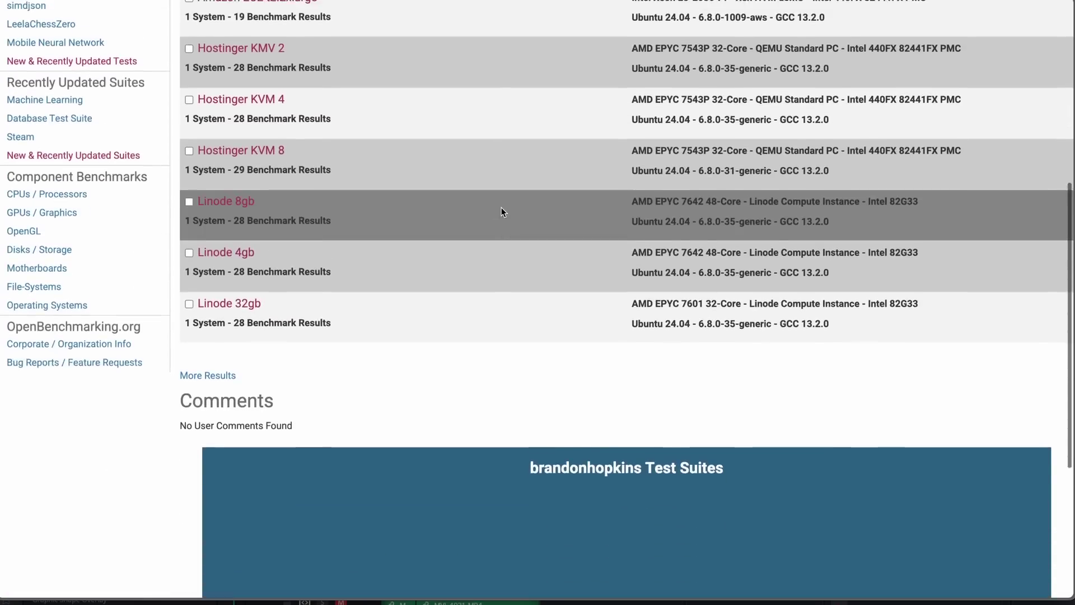
Step: Open the Hostinger KVM 4 results and scroll through its SQLite, FIO, PostMark and RAMspeed charts
{"action": "scroll", "coordinate": [502, 211], "scroll_direction": "up", "scroll_amount": 5}
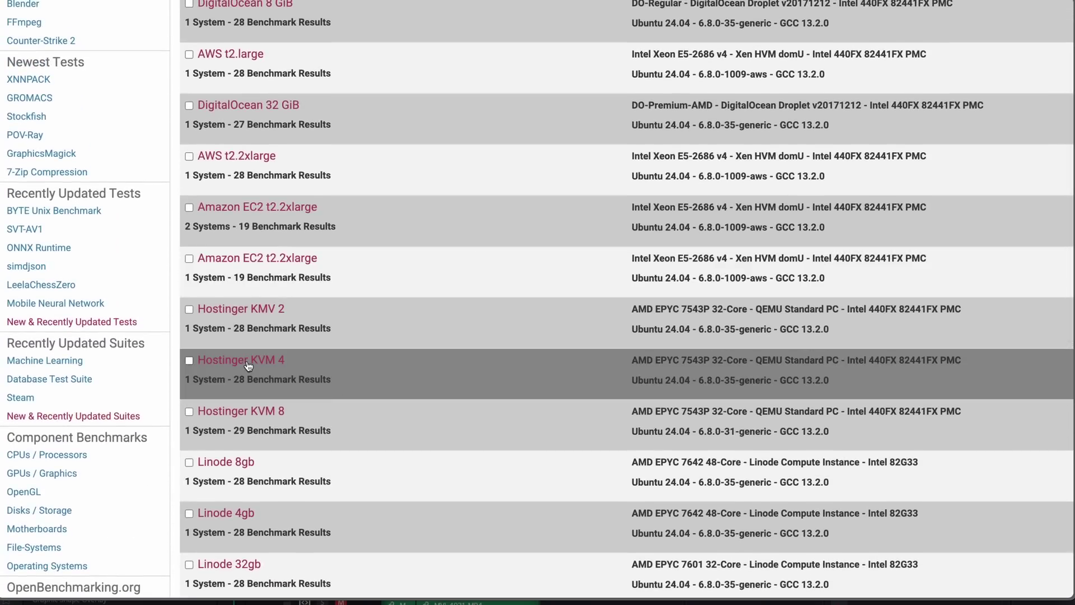
{"action": "left_click", "coordinate": [248, 365]}
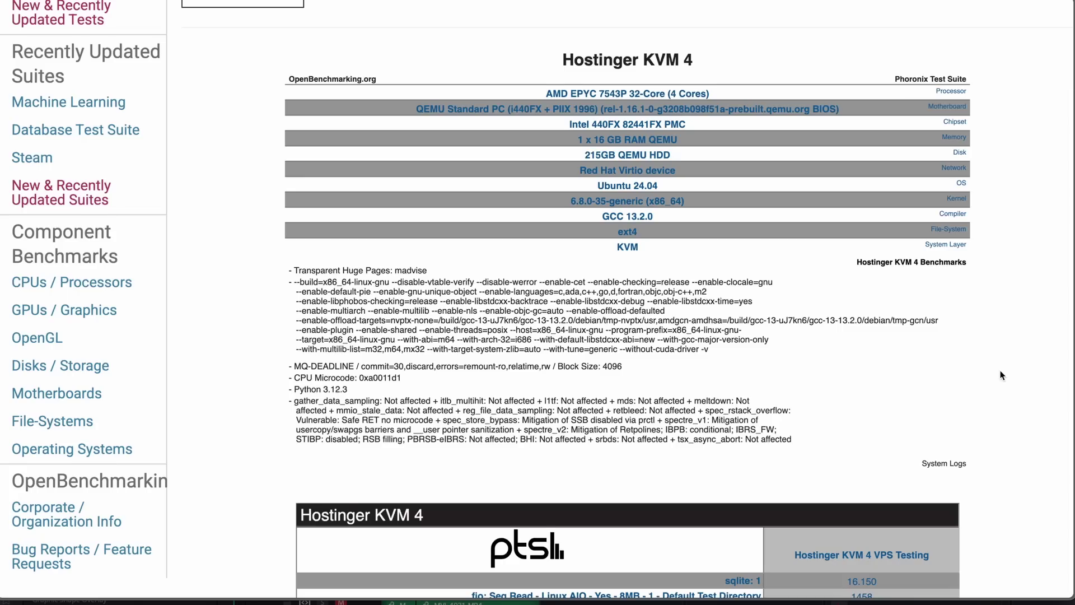
{"action": "scroll", "coordinate": [1001, 375], "scroll_direction": "down", "scroll_amount": 20}
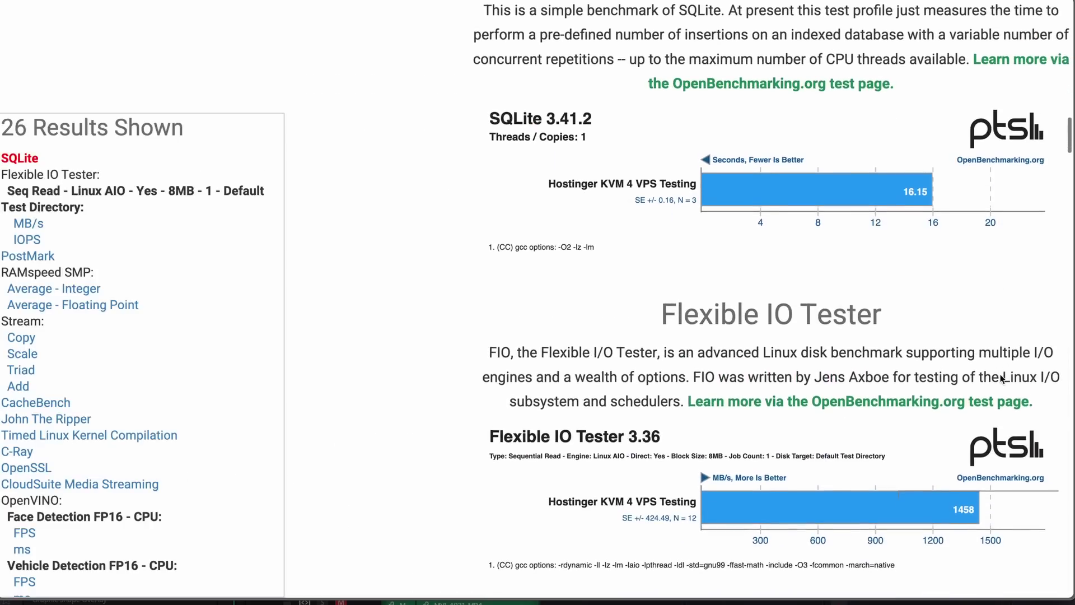
{"action": "scroll", "coordinate": [952, 375], "scroll_direction": "right", "scroll_amount": 1}
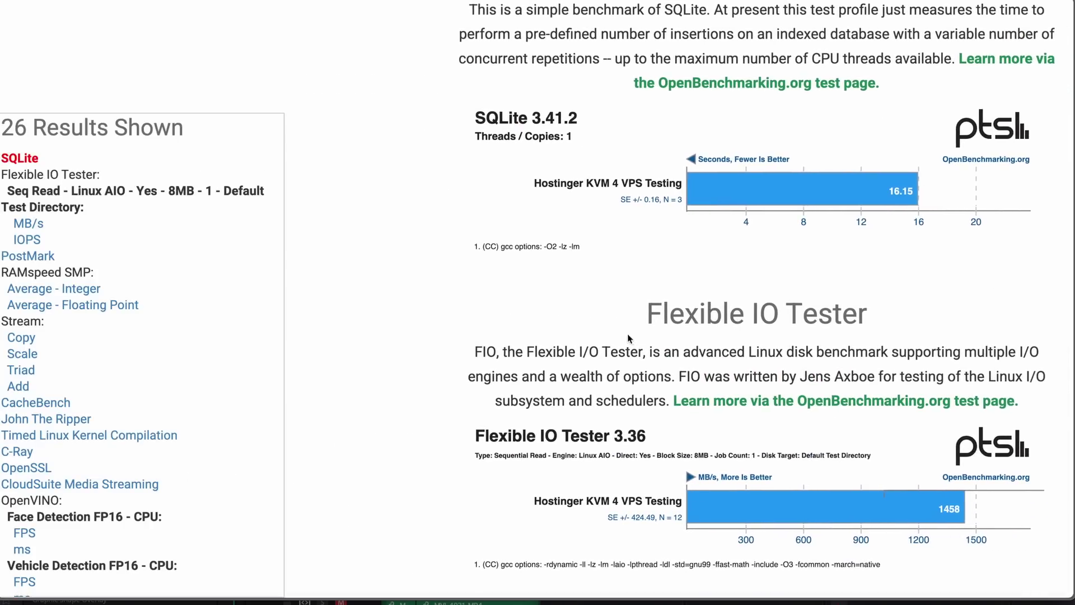
{"action": "scroll", "coordinate": [381, 368], "scroll_direction": "down", "scroll_amount": 5}
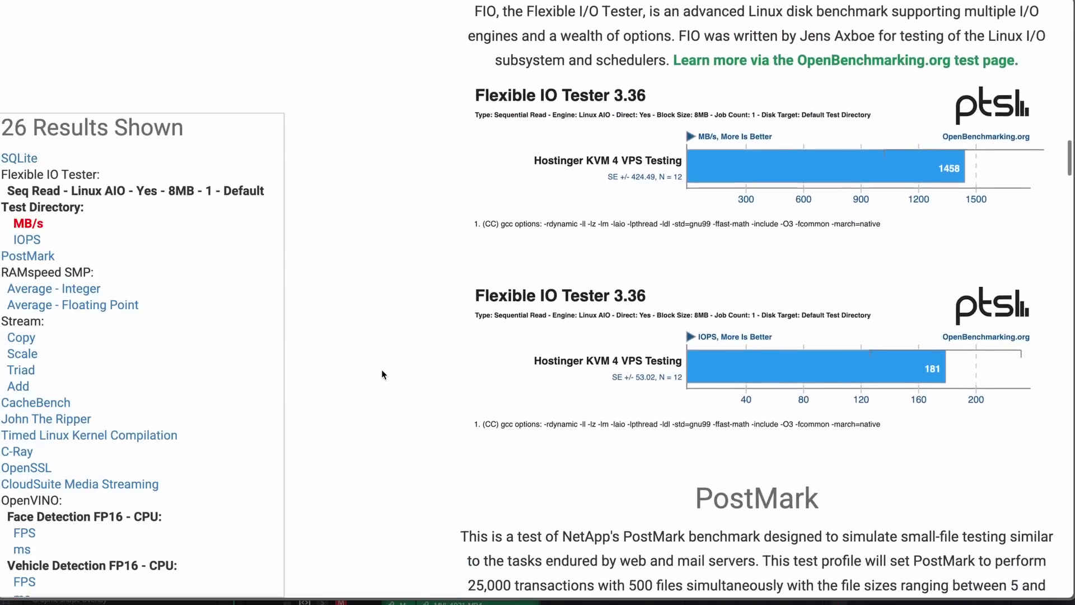
{"action": "scroll", "coordinate": [382, 369], "scroll_direction": "down", "scroll_amount": 7}
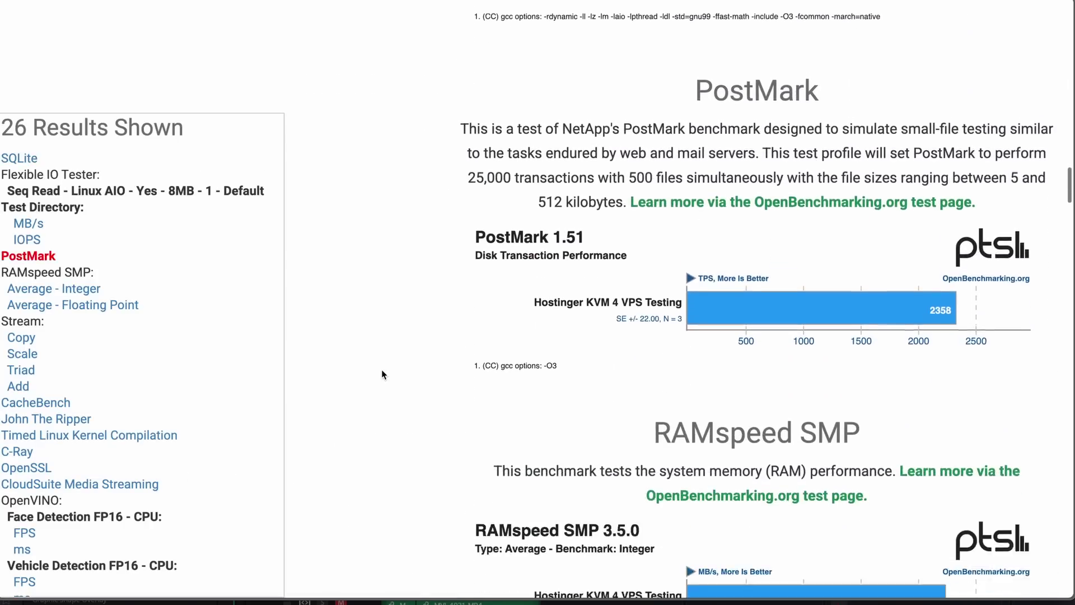
{"action": "scroll", "coordinate": [381, 368], "scroll_direction": "down", "scroll_amount": 12}
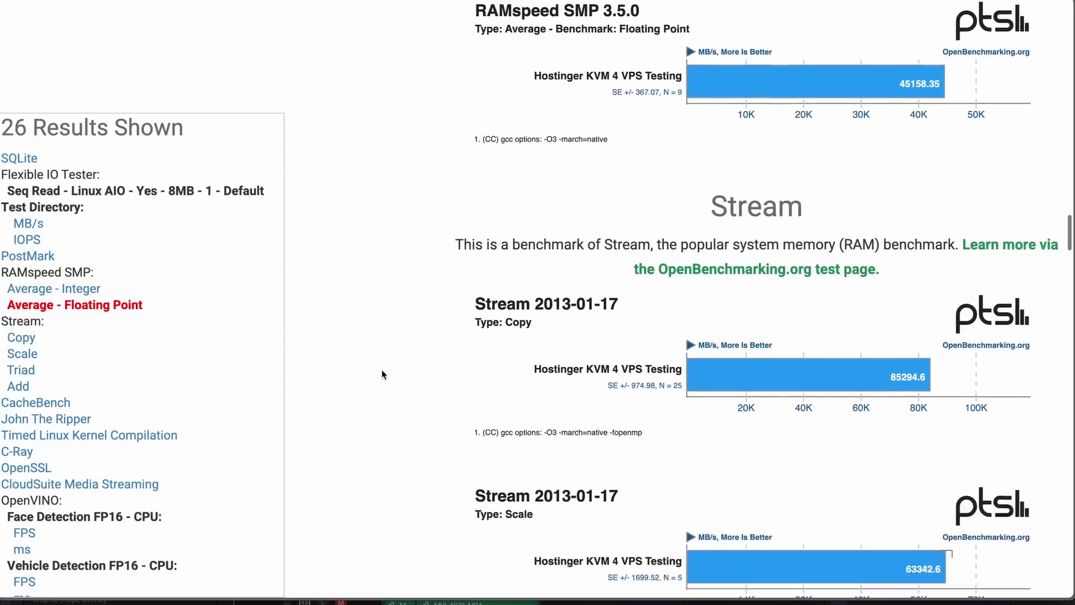
{"action": "scroll", "coordinate": [381, 368], "scroll_direction": "down", "scroll_amount": 15}
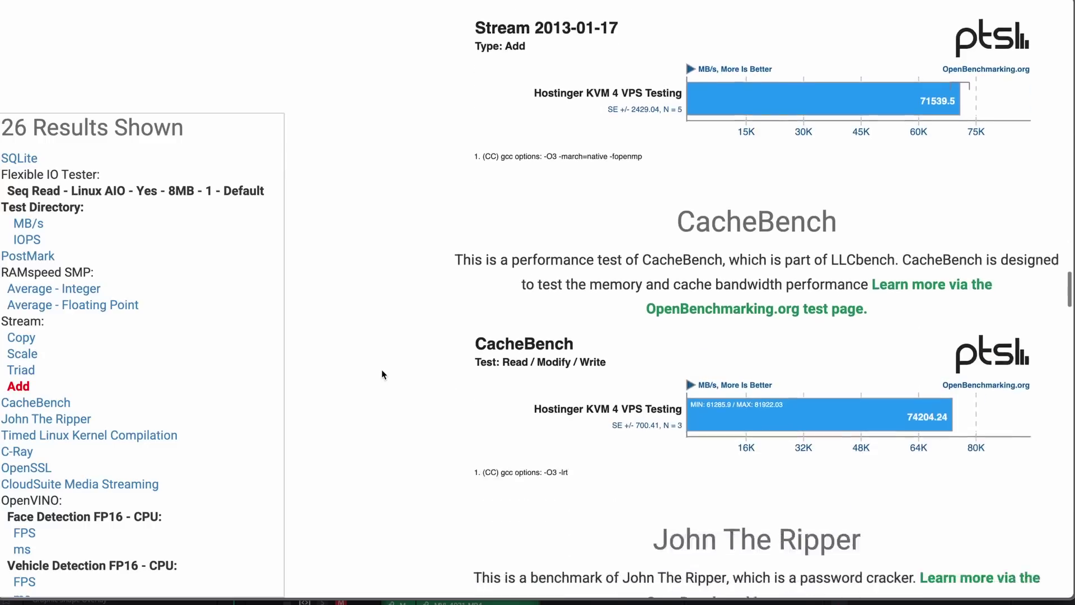
{"action": "scroll", "coordinate": [381, 369], "scroll_direction": "down", "scroll_amount": 9}
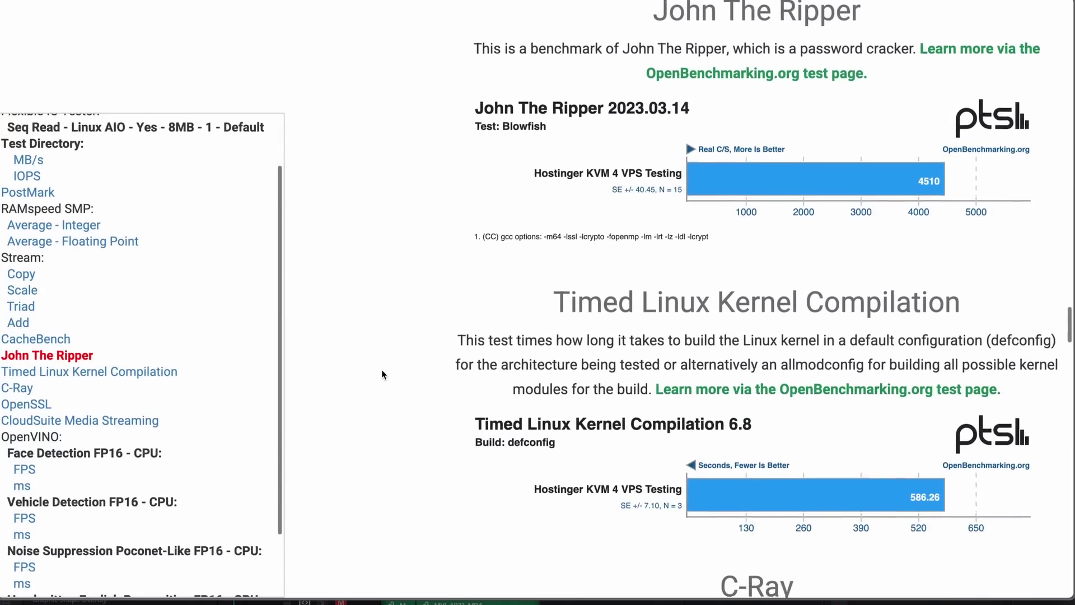
{"action": "scroll", "coordinate": [381, 369], "scroll_direction": "down", "scroll_amount": 10}
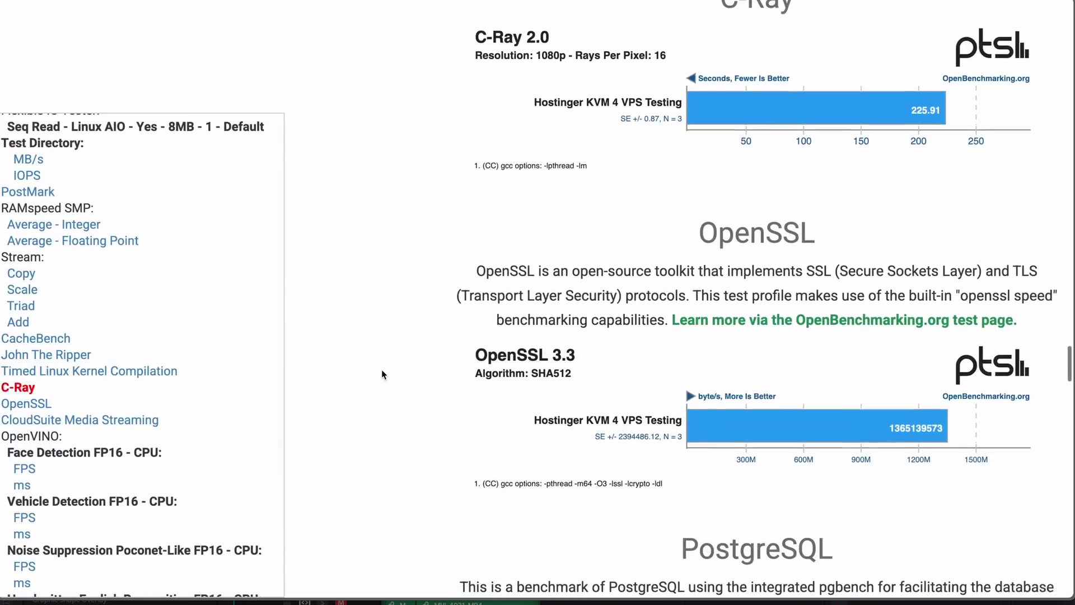
{"action": "scroll", "coordinate": [381, 368], "scroll_direction": "down", "scroll_amount": 1}
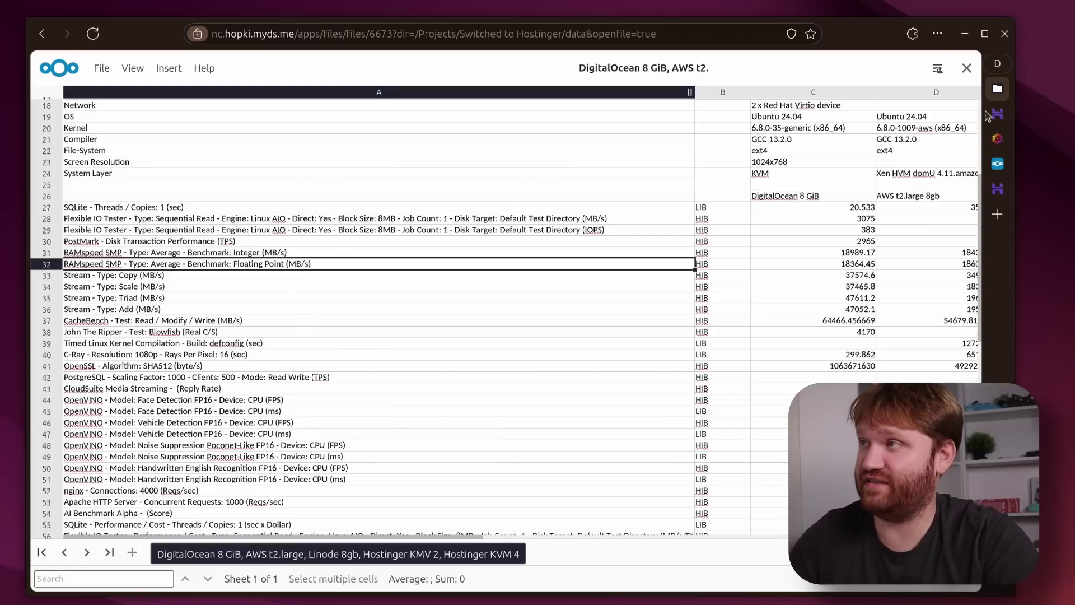
Step: Close the spreadsheet, go up to 'Switched to Hostinger', and open its images folder
{"action": "left_click", "coordinate": [965, 70]}
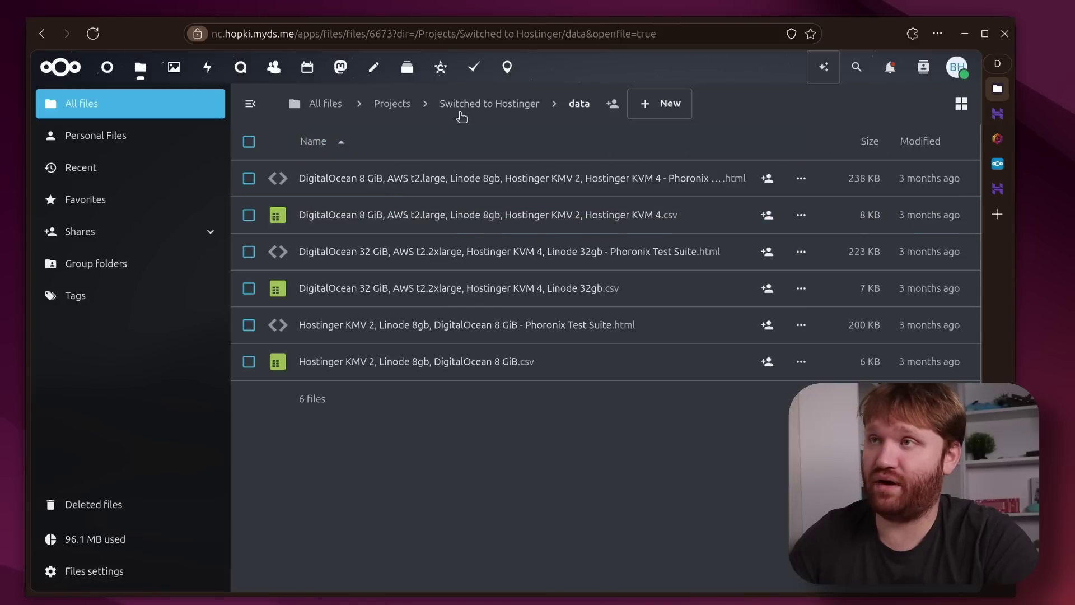
{"action": "left_click", "coordinate": [531, 108]}
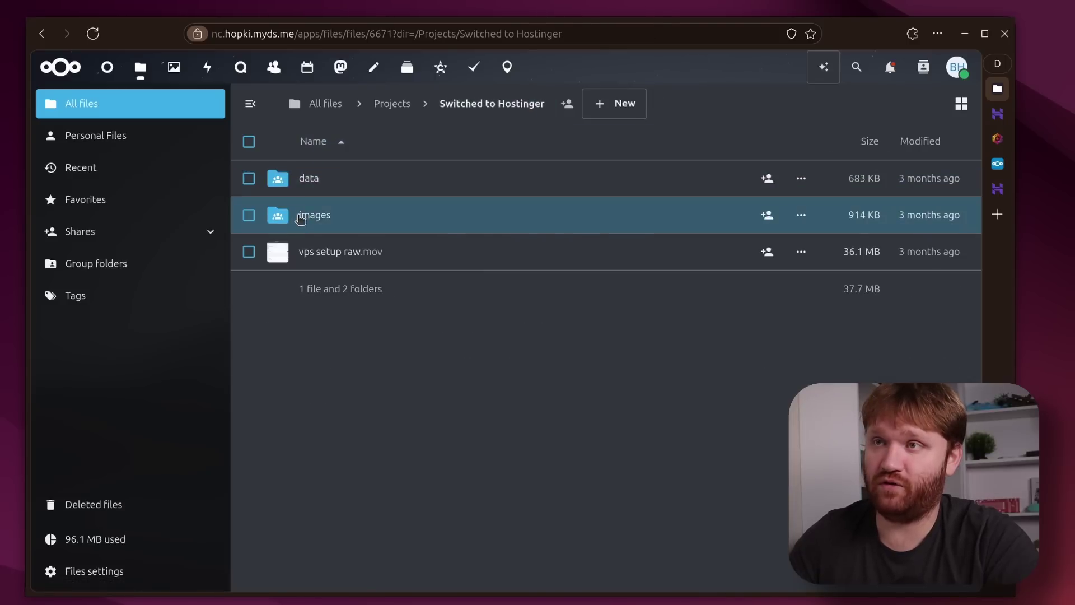
{"action": "left_click", "coordinate": [305, 218]}
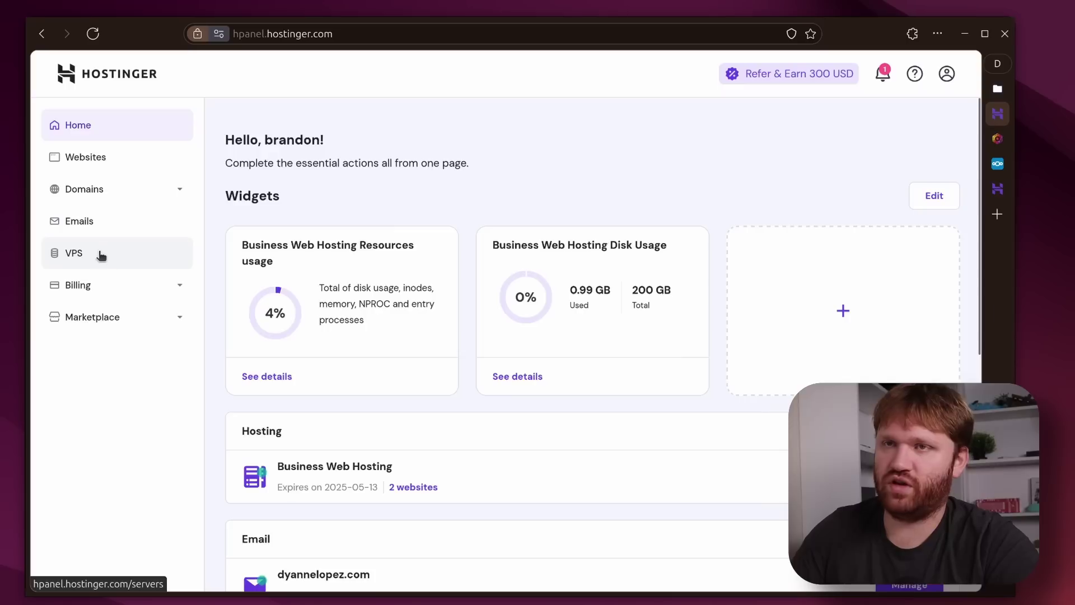
Step: Start a new KVM VPS purchase and list the operating systems bundled with control panels
{"action": "left_click", "coordinate": [101, 253]}
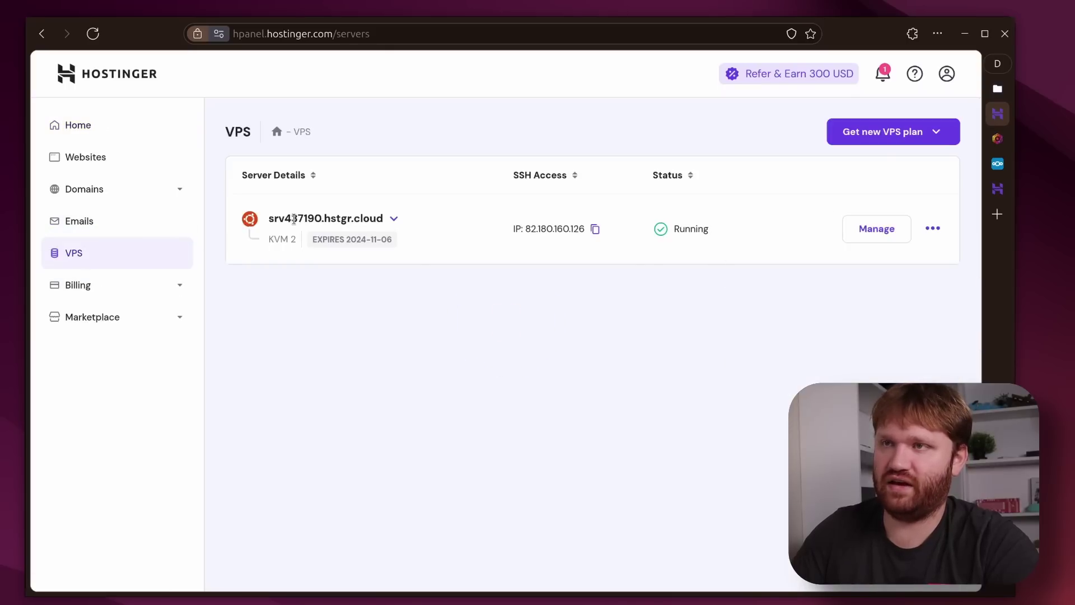
{"action": "left_click", "coordinate": [893, 133]}
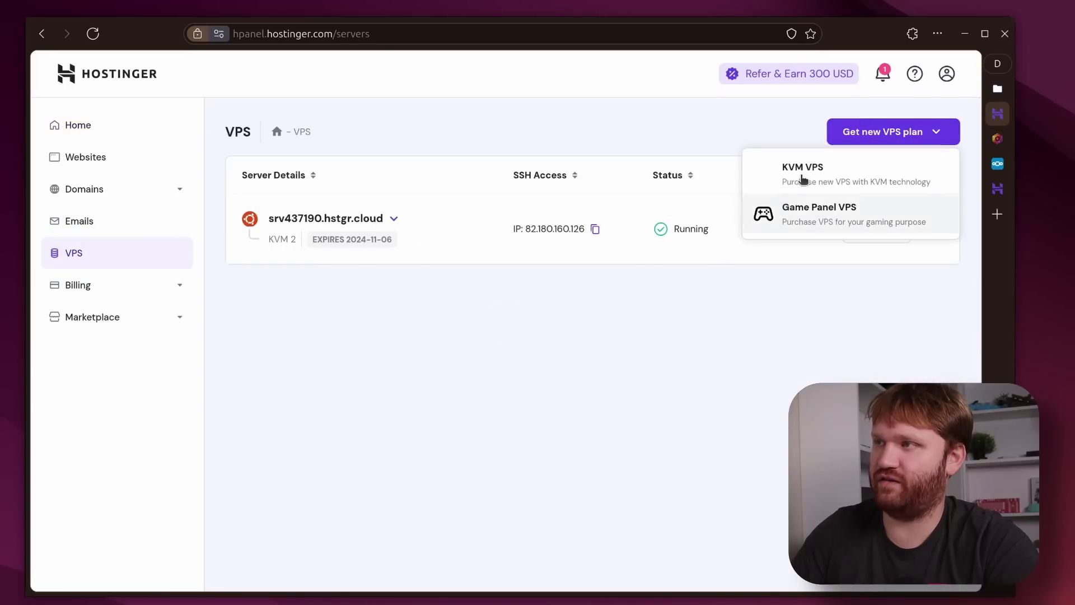
{"action": "left_click", "coordinate": [831, 178]}
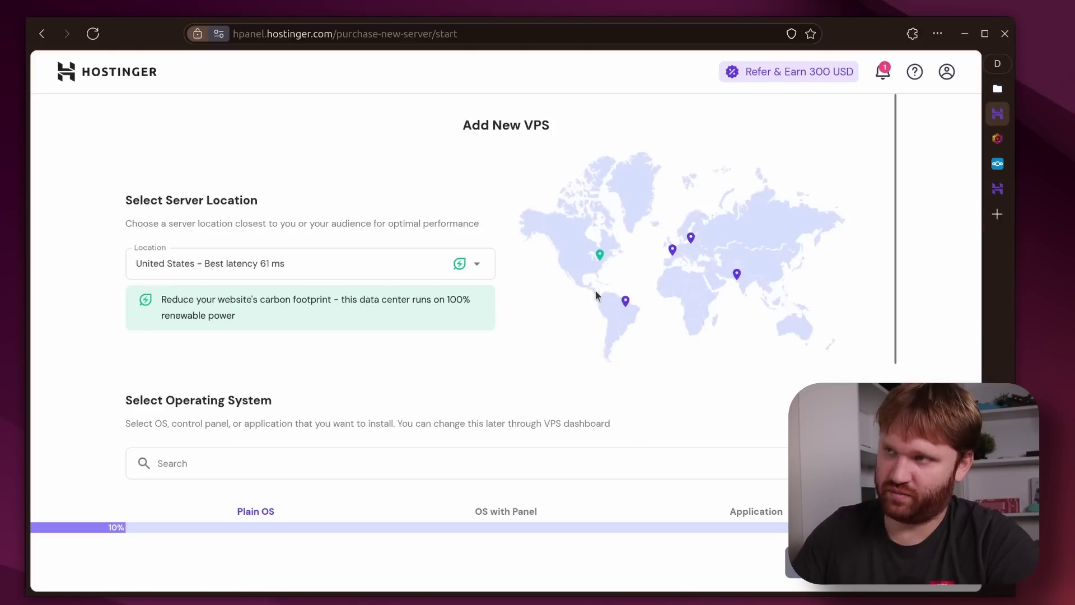
{"action": "scroll", "coordinate": [420, 375], "scroll_direction": "down", "scroll_amount": 5}
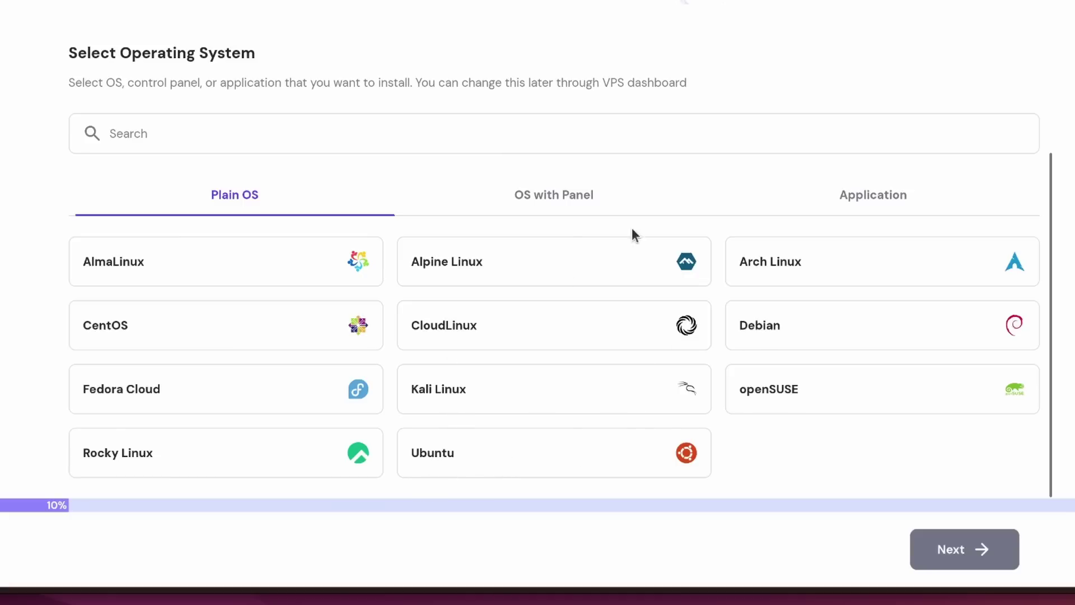
{"action": "left_click", "coordinate": [588, 210]}
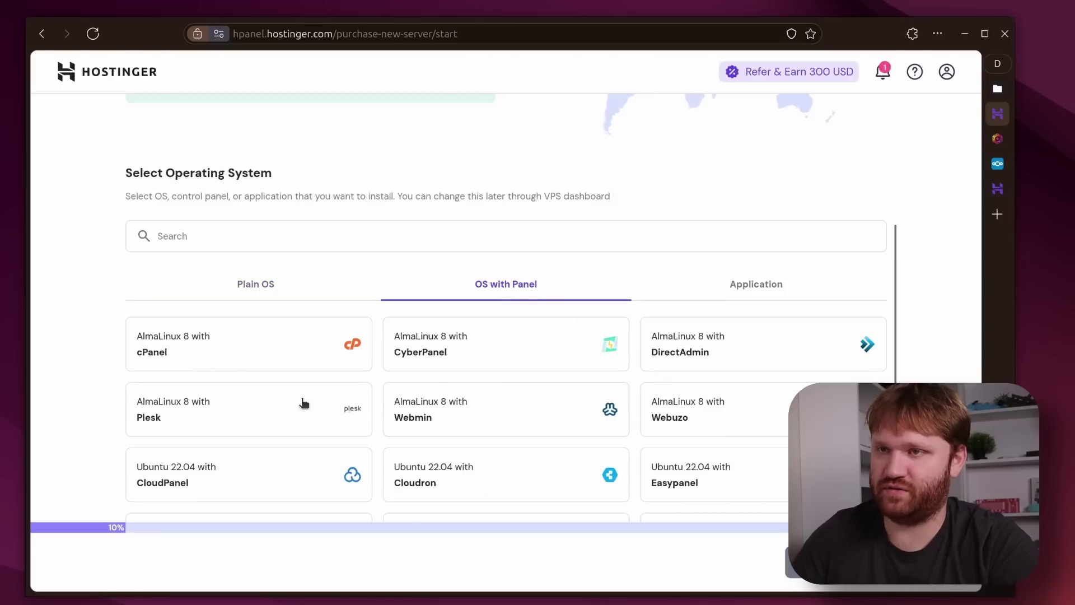
Step: Browse the Application images, then choose plain Ubuntu 24.04 under Plain OS
{"action": "left_click", "coordinate": [733, 289]}
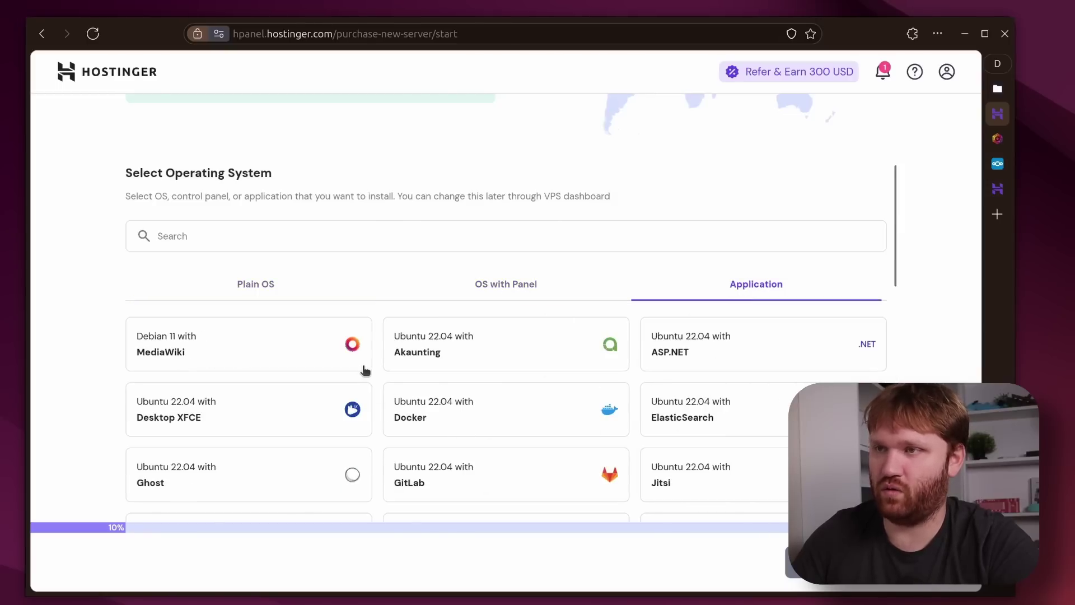
{"action": "scroll", "coordinate": [377, 374], "scroll_direction": "down", "scroll_amount": 10}
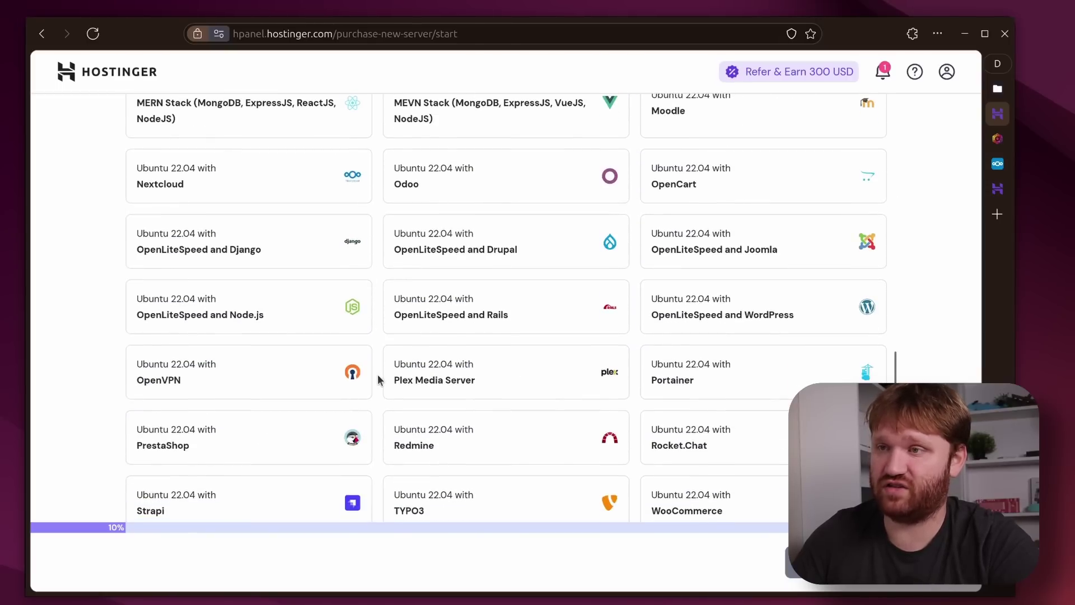
{"action": "scroll", "coordinate": [378, 380], "scroll_direction": "down", "scroll_amount": 3}
{"action": "scroll", "coordinate": [485, 377], "scroll_direction": "up", "scroll_amount": 4}
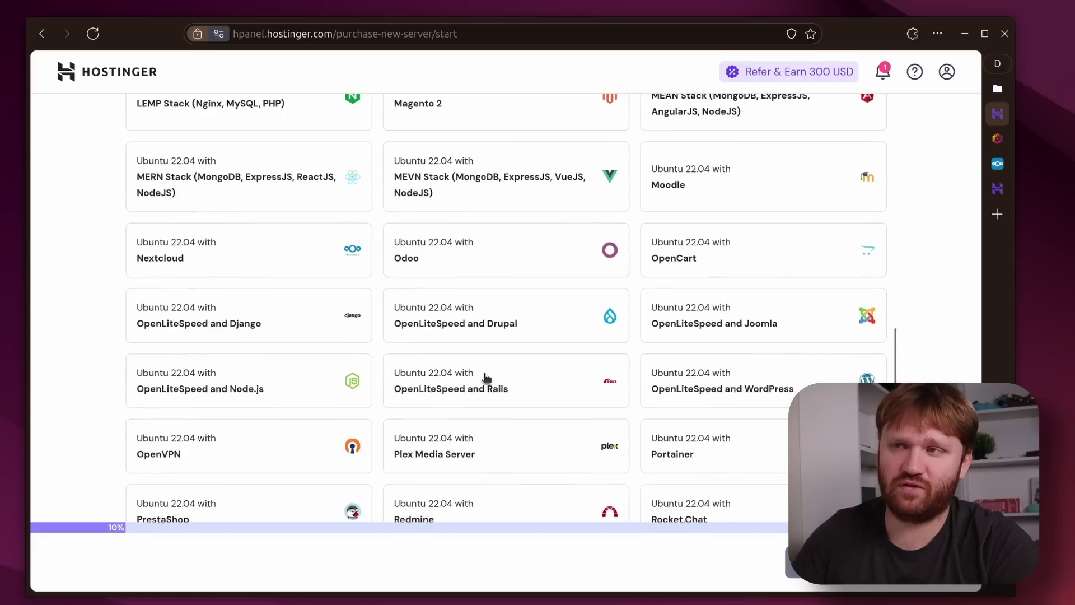
{"action": "scroll", "coordinate": [486, 378], "scroll_direction": "up", "scroll_amount": 8}
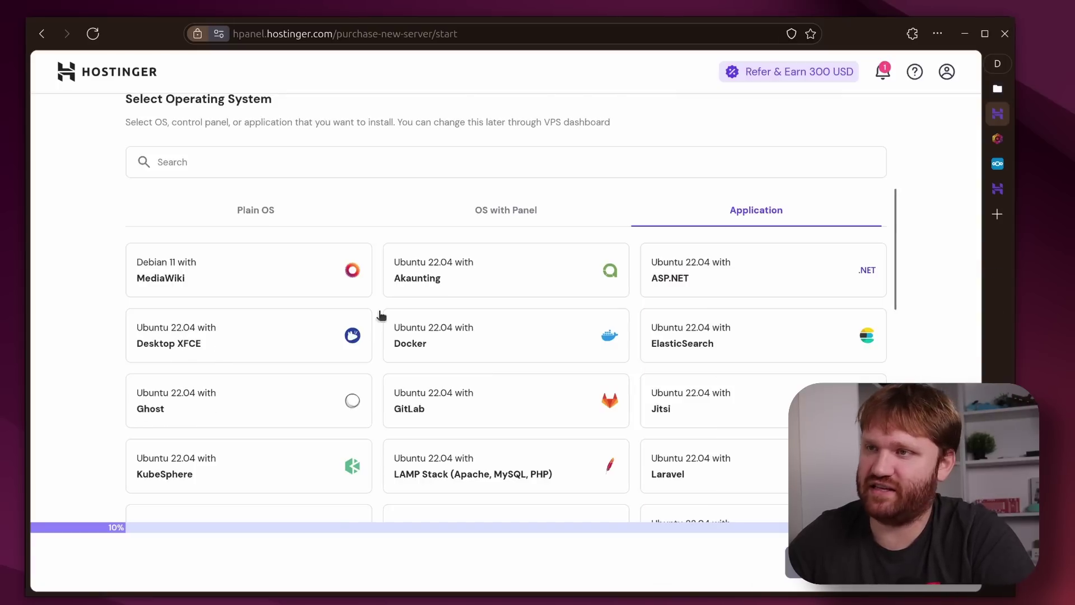
{"action": "scroll", "coordinate": [578, 281], "scroll_direction": "down", "scroll_amount": 10}
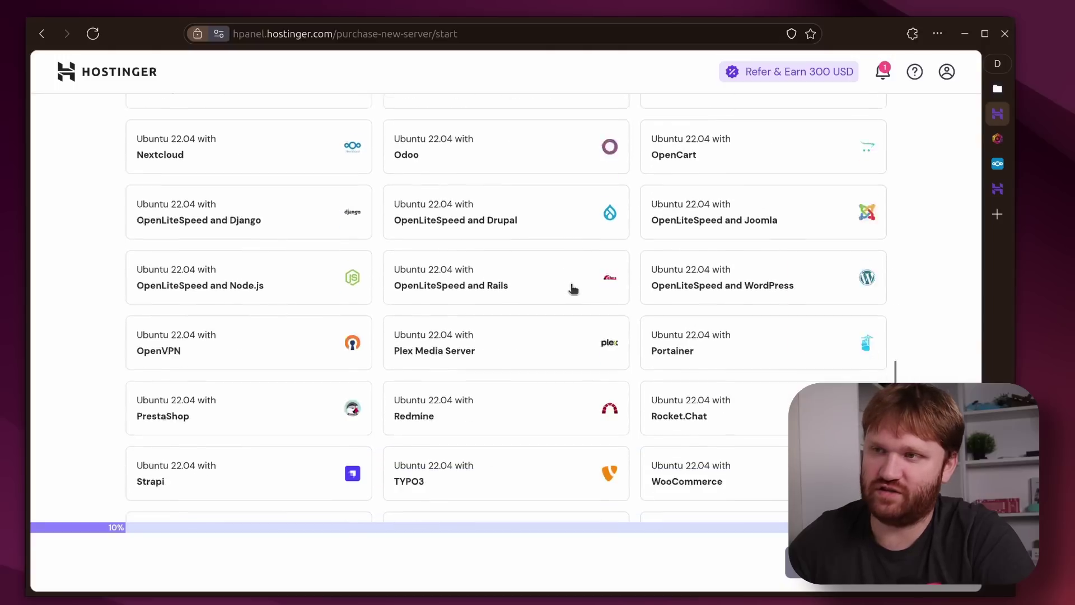
{"action": "scroll", "coordinate": [572, 288], "scroll_direction": "up", "scroll_amount": 12}
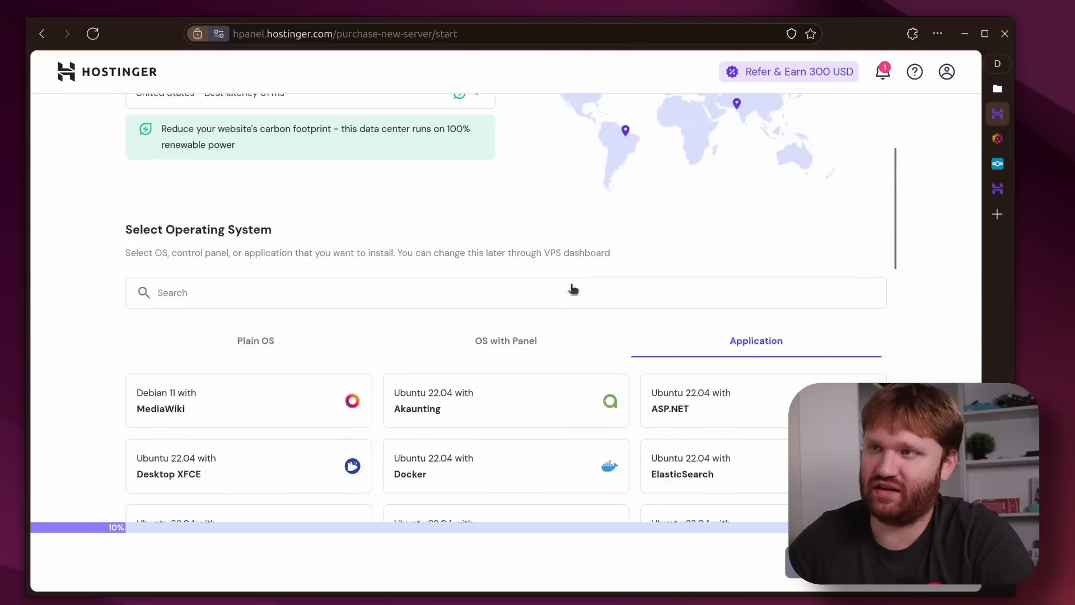
{"action": "left_click", "coordinate": [289, 359]}
{"action": "scroll", "coordinate": [458, 325], "scroll_direction": "down", "scroll_amount": 1}
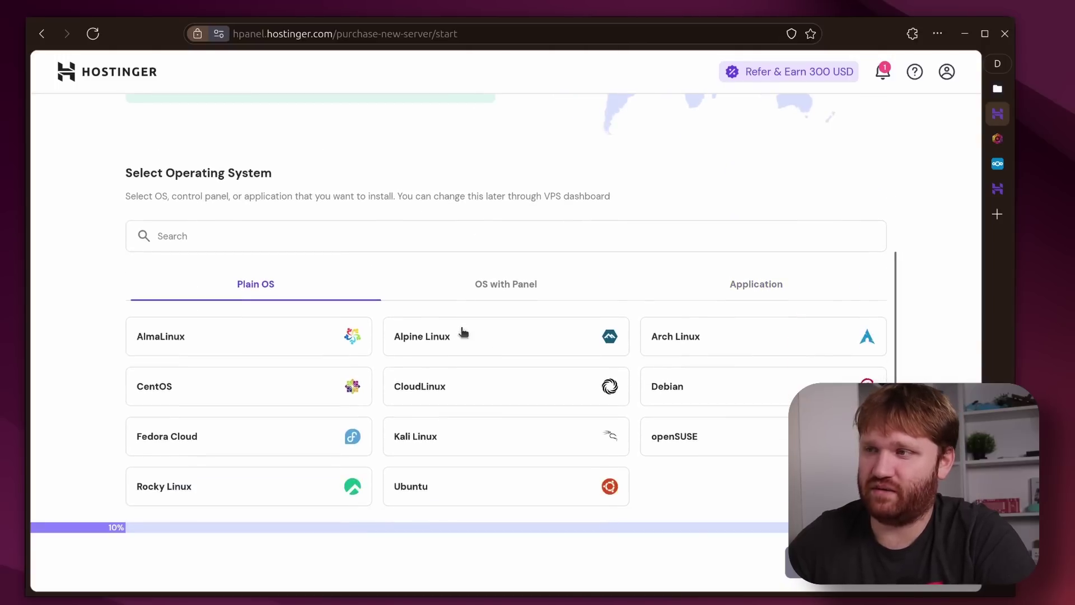
{"action": "left_click", "coordinate": [458, 491]}
{"action": "scroll", "coordinate": [458, 491], "scroll_direction": "down", "scroll_amount": 1}
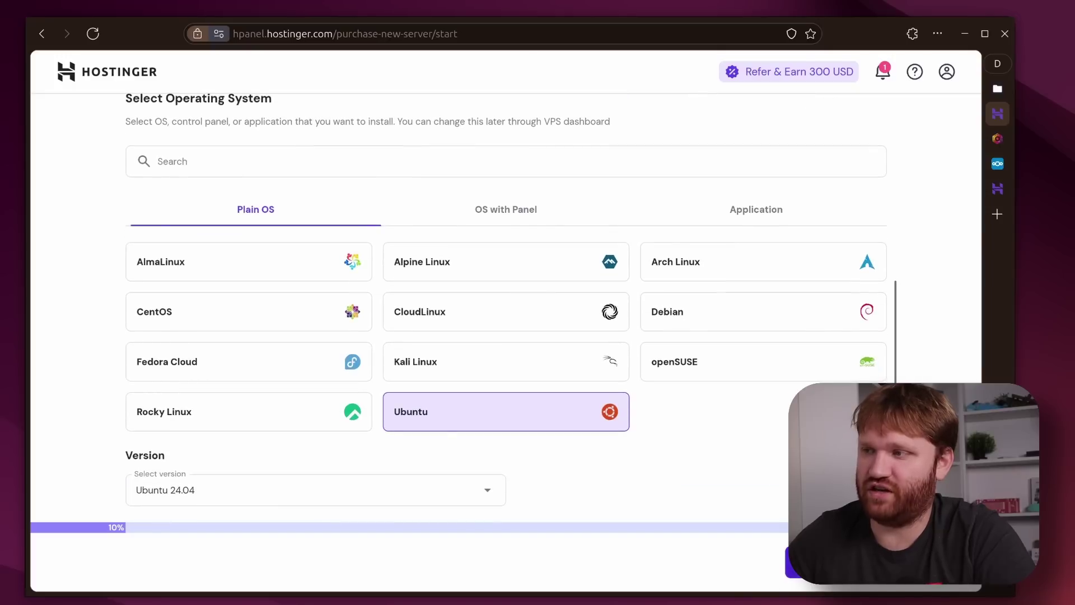
Step: Autofill the root password and continue to the plan selection step
{"action": "left_click", "coordinate": [798, 562]}
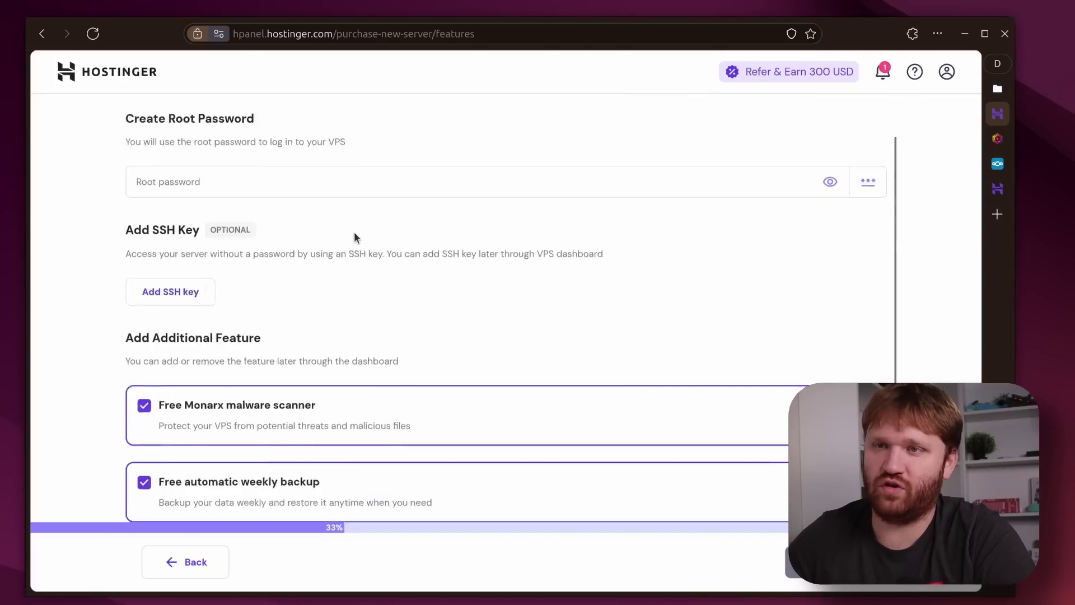
{"action": "scroll", "coordinate": [354, 232], "scroll_direction": "down", "scroll_amount": 1}
{"action": "scroll", "coordinate": [251, 231], "scroll_direction": "up", "scroll_amount": 2}
{"action": "left_click", "coordinate": [224, 217]}
{"action": "scroll", "coordinate": [219, 259], "scroll_direction": "down", "scroll_amount": 2}
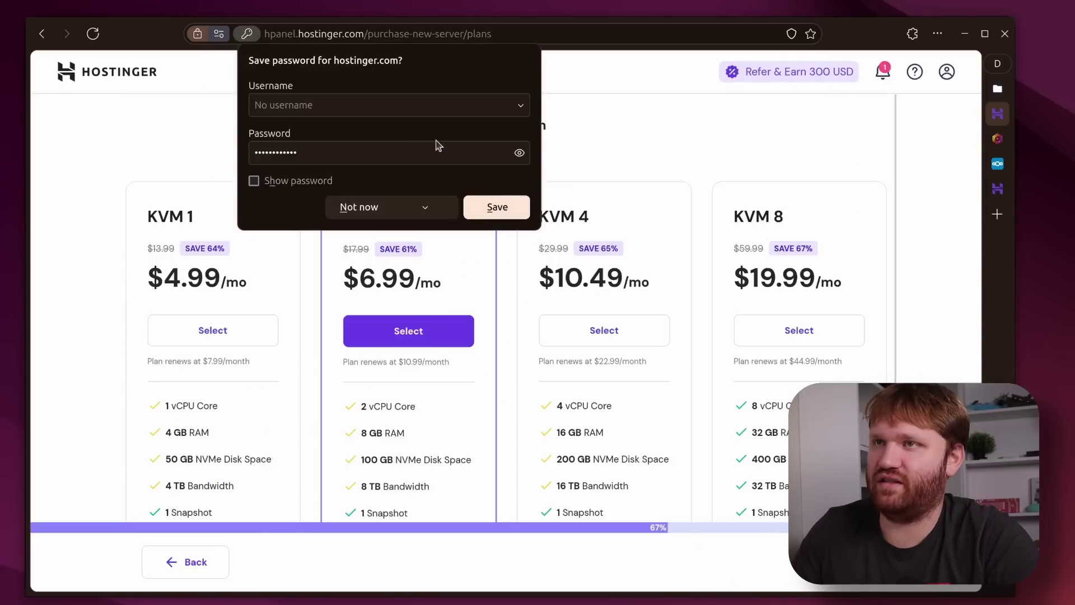
{"action": "left_click", "coordinate": [676, 153]}
Step: Highlight KVM 1's crossed-out price and 4 GB RAM, and KVM 8's 8 vCPUs and 32 GB RAM
{"action": "scroll", "coordinate": [541, 261], "scroll_direction": "down", "scroll_amount": 1}
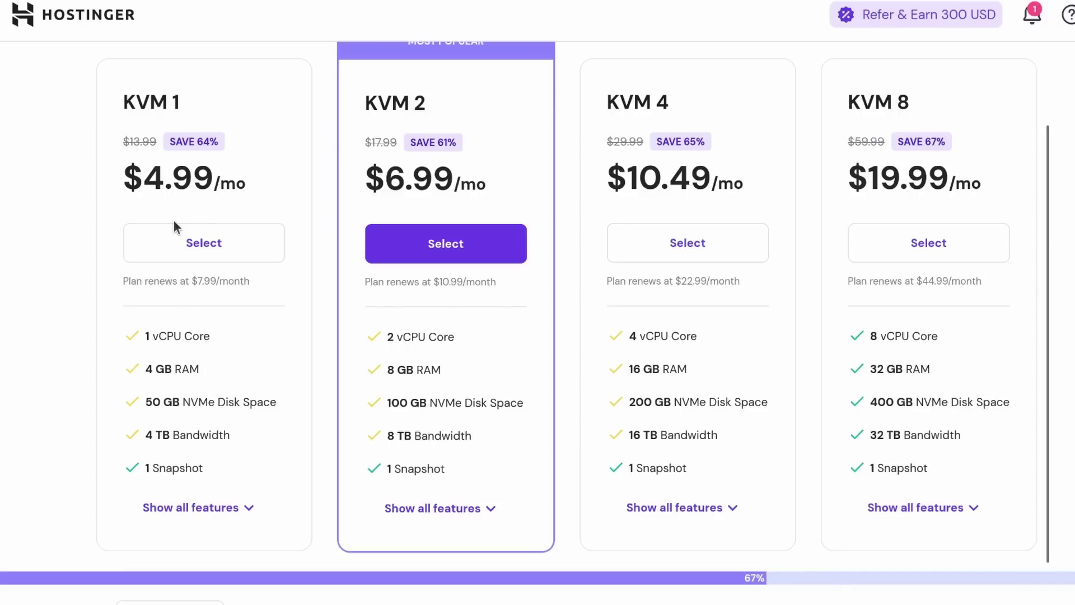
{"action": "left_click_drag", "start_coordinate": [135, 135], "coordinate": [136, 141]}
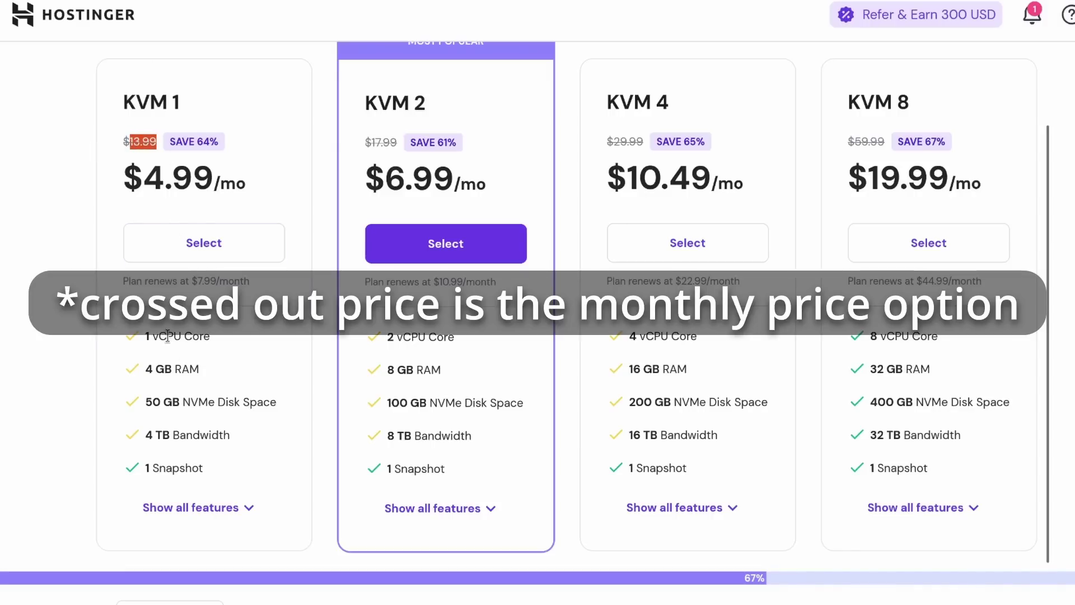
{"action": "left_click_drag", "start_coordinate": [199, 369], "coordinate": [138, 371]}
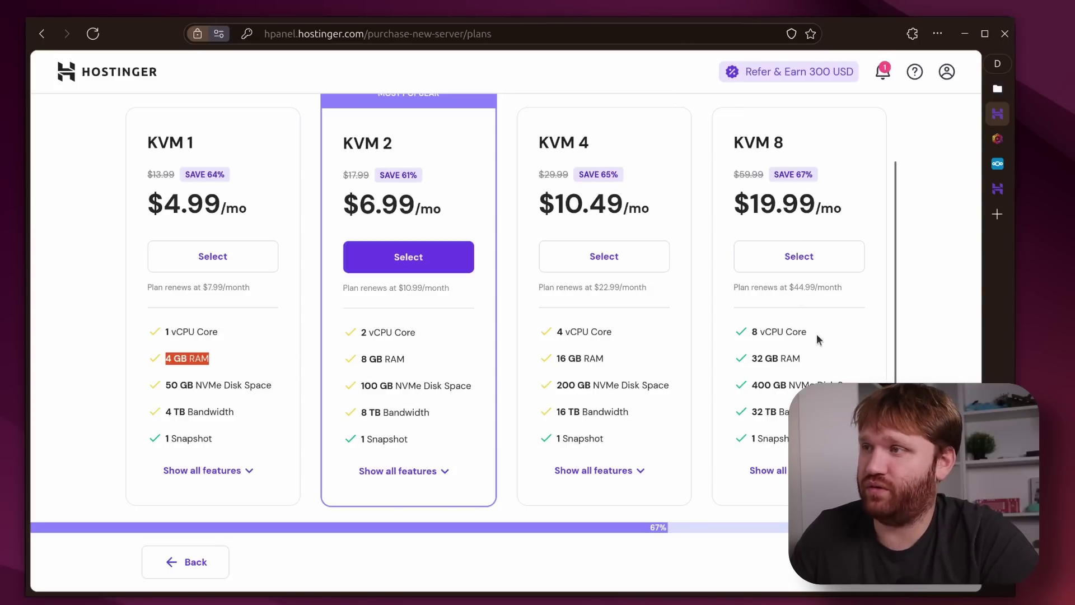
{"action": "left_click_drag", "start_coordinate": [817, 334], "coordinate": [739, 335]}
{"action": "left_click_drag", "start_coordinate": [810, 358], "coordinate": [750, 359]}
{"action": "left_click", "coordinate": [854, 366]}
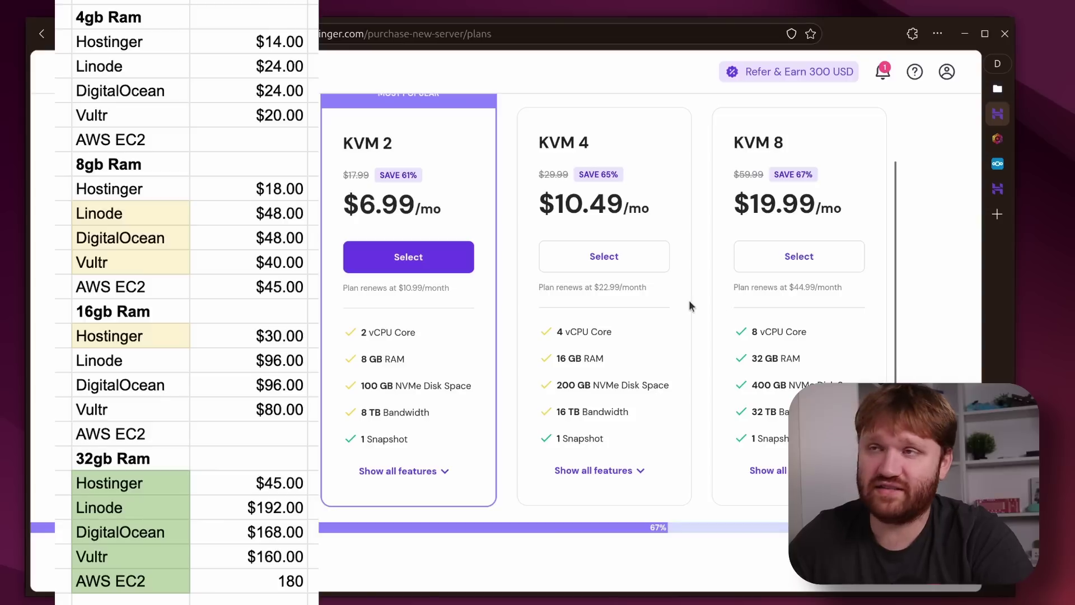
Step: Highlight further plan prices and specs on the Choose Plan page
{"action": "scroll", "coordinate": [435, 298], "scroll_direction": "up", "scroll_amount": 2}
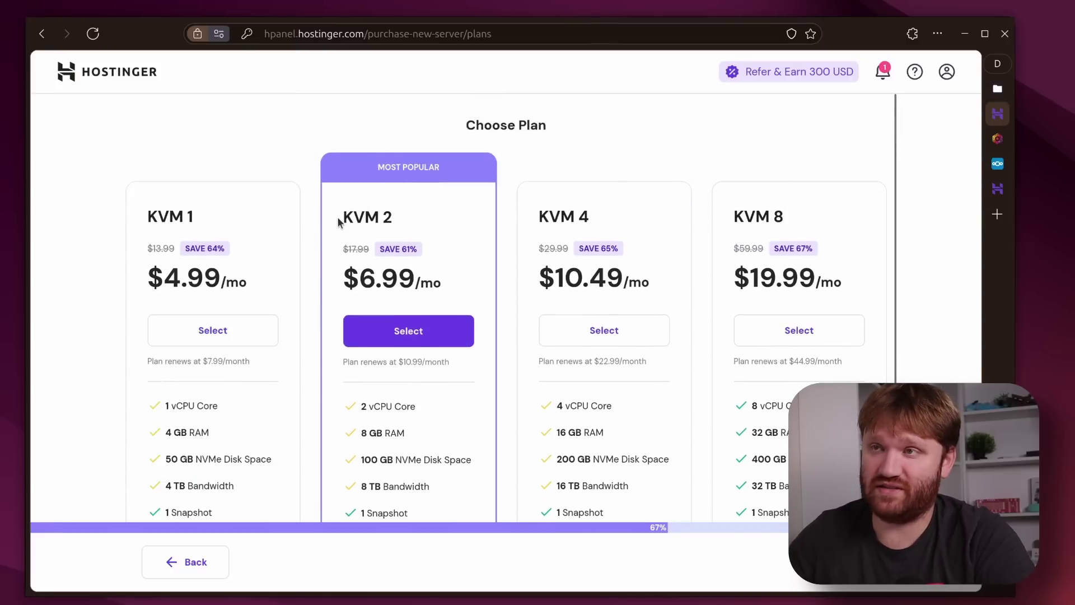
{"action": "left_click_drag", "start_coordinate": [339, 221], "coordinate": [429, 229]}
{"action": "scroll", "coordinate": [411, 387], "scroll_direction": "down", "scroll_amount": 1}
{"action": "scroll", "coordinate": [412, 387], "scroll_direction": "down", "scroll_amount": 1}
{"action": "left_click_drag", "start_coordinate": [419, 333], "coordinate": [361, 332]}
{"action": "left_click_drag", "start_coordinate": [446, 370], "coordinate": [366, 357]}
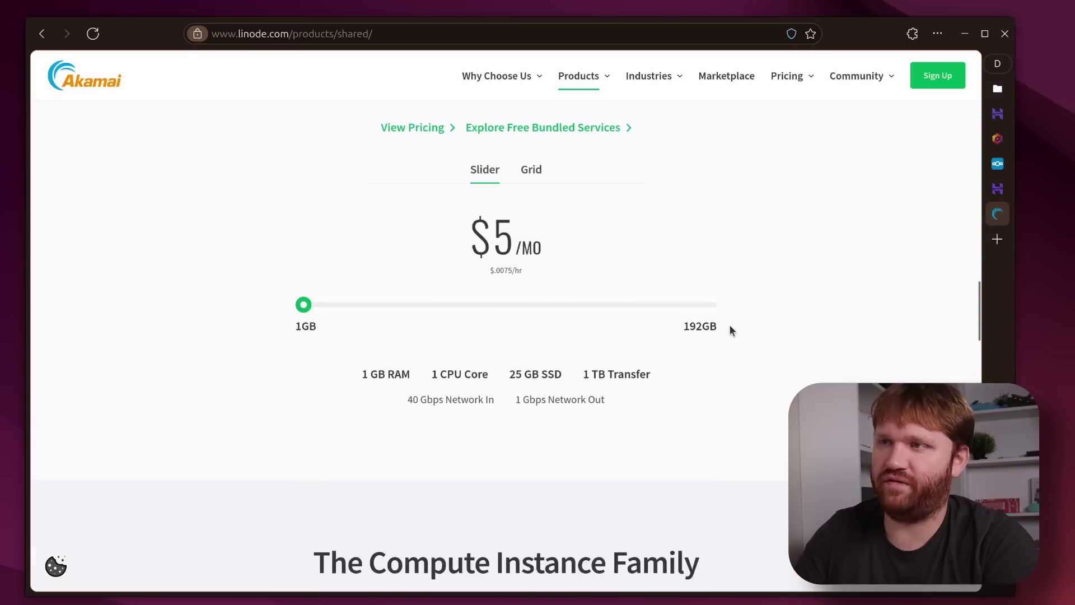
{"action": "scroll", "coordinate": [730, 329], "scroll_direction": "up", "scroll_amount": 2}
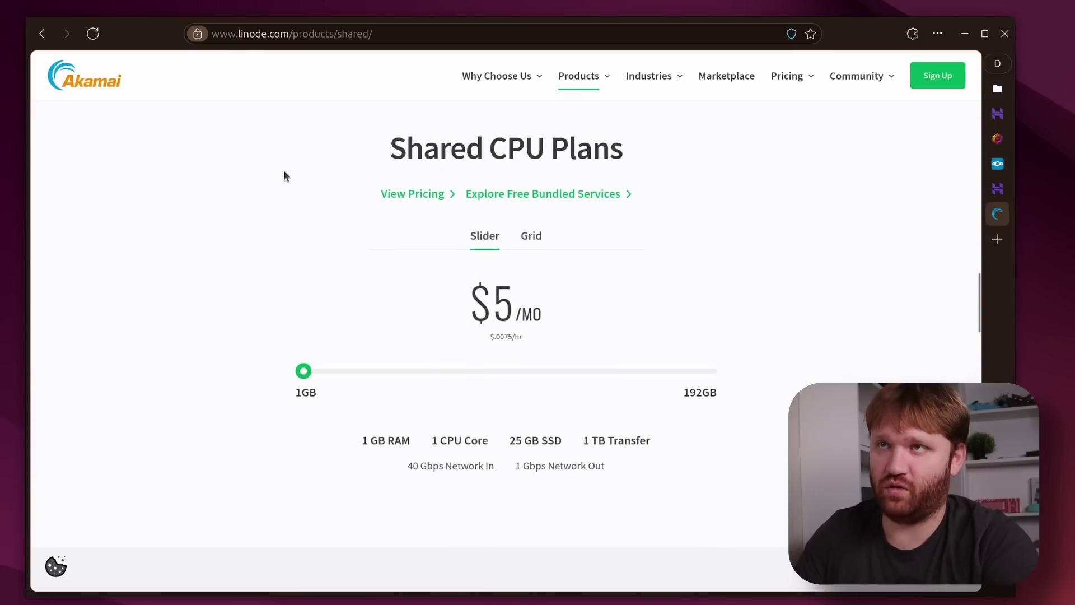
Step: Slide Linode's shared CPU plan to 8 GB RAM ($48/mo), then return to Hostinger's plans
{"action": "left_click_drag", "start_coordinate": [304, 371], "coordinate": [439, 371]}
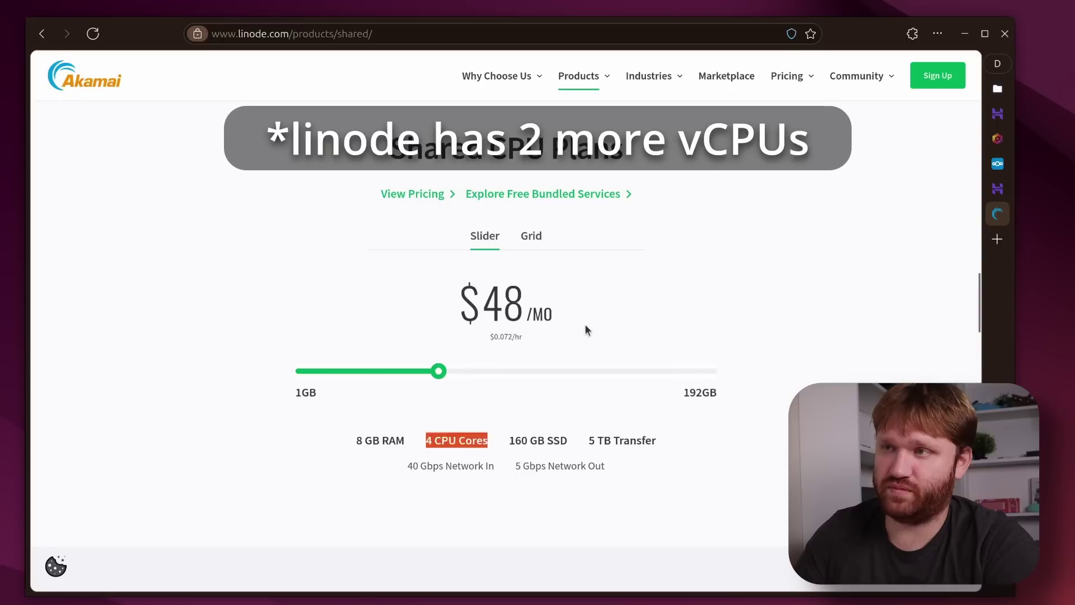
{"action": "left_click", "coordinate": [1002, 185]}
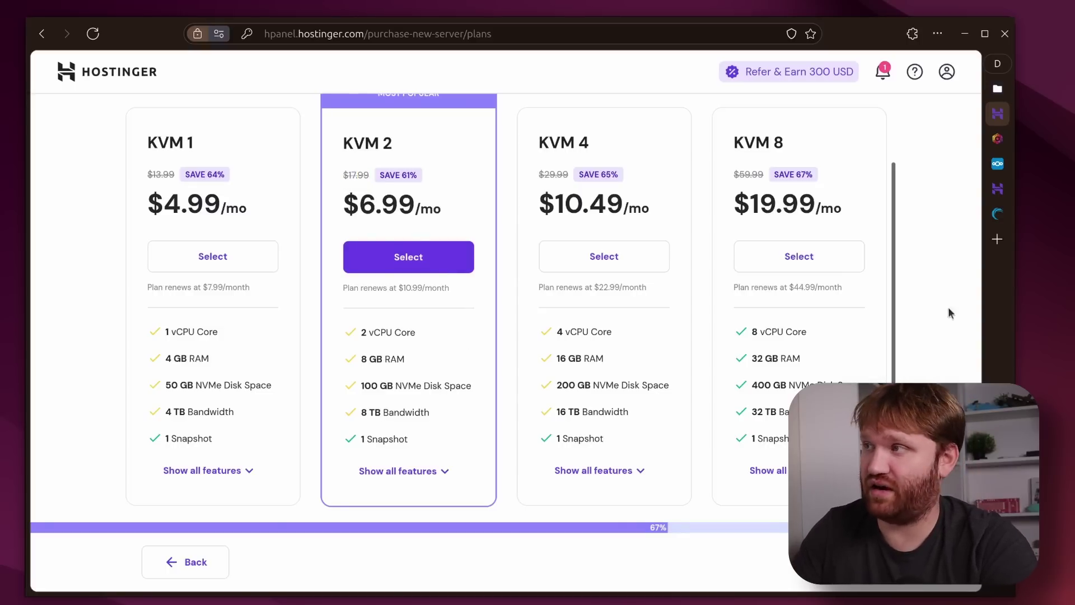
{"action": "left_click", "coordinate": [997, 163]}
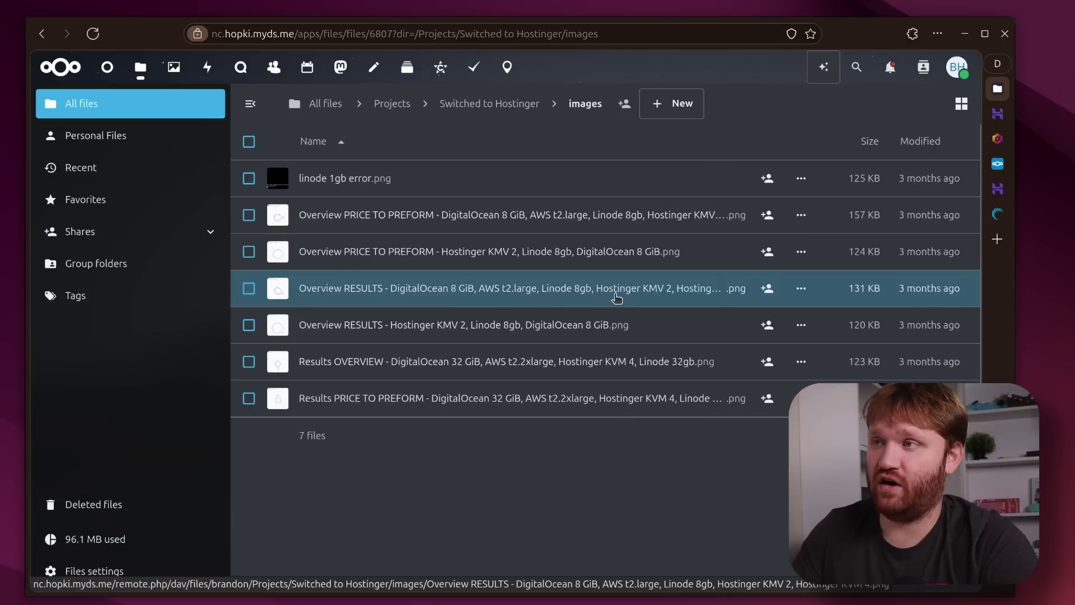
Step: Open the 'Overview RESULTS - DigitalOcean 8 GiB…' radar chart in the image viewer
{"action": "left_click", "coordinate": [616, 298]}
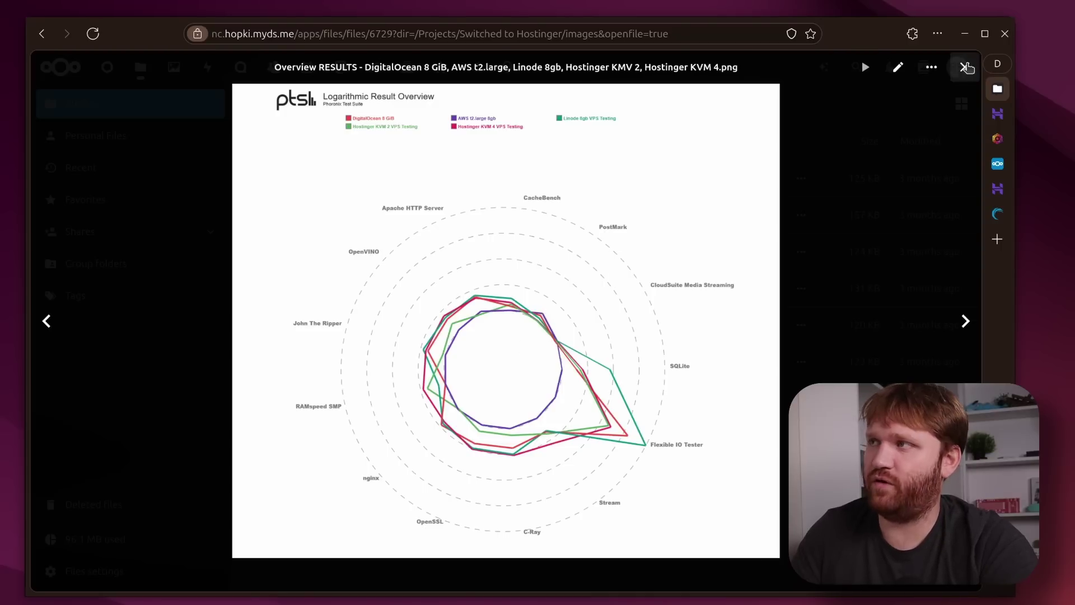
Step: Close the radar chart, view the Hostinger KVM 2 price-to-performance chart, then close the viewer
{"action": "left_click", "coordinate": [965, 67]}
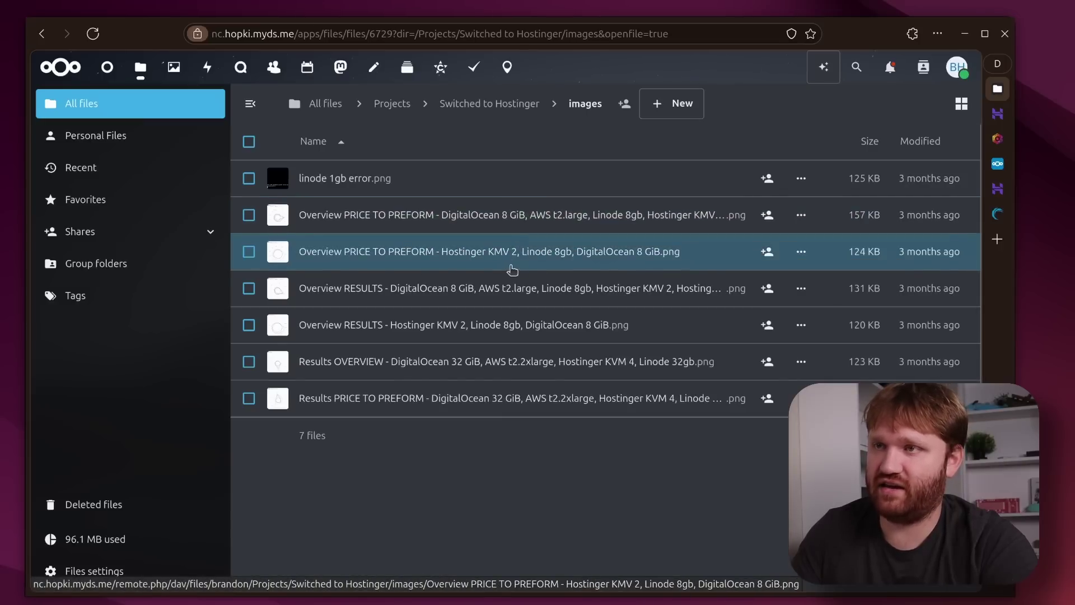
{"action": "left_click", "coordinate": [482, 261]}
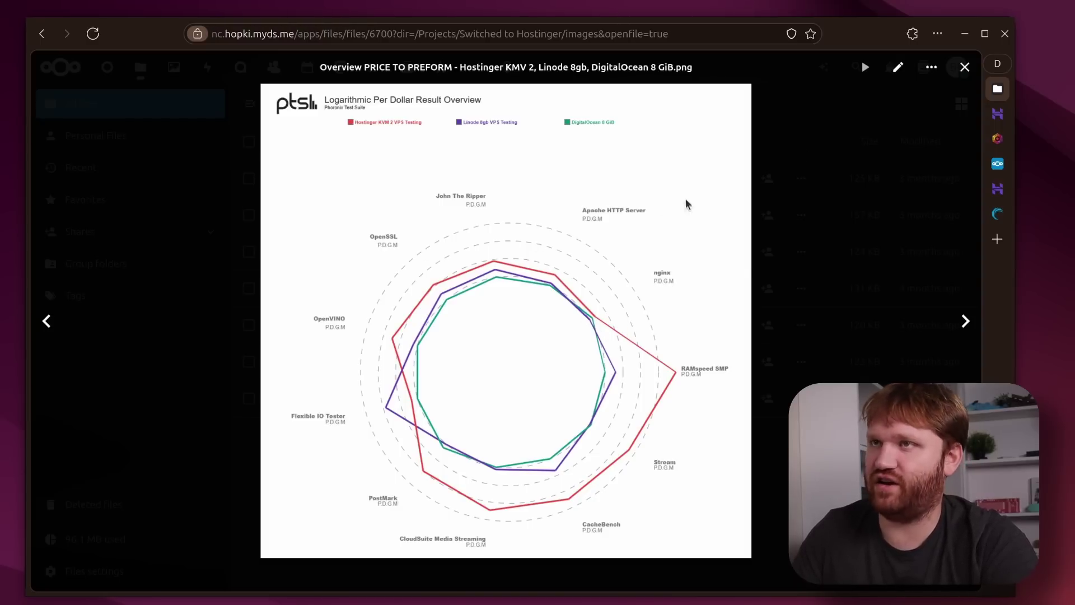
{"action": "key", "text": "Escape"}
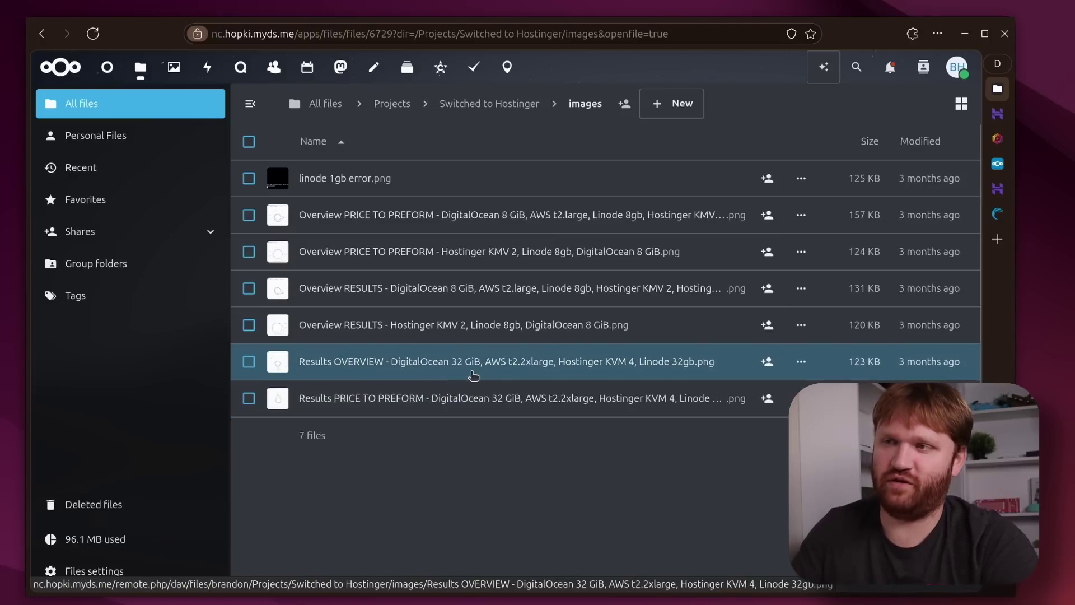
{"action": "left_click", "coordinate": [506, 362]}
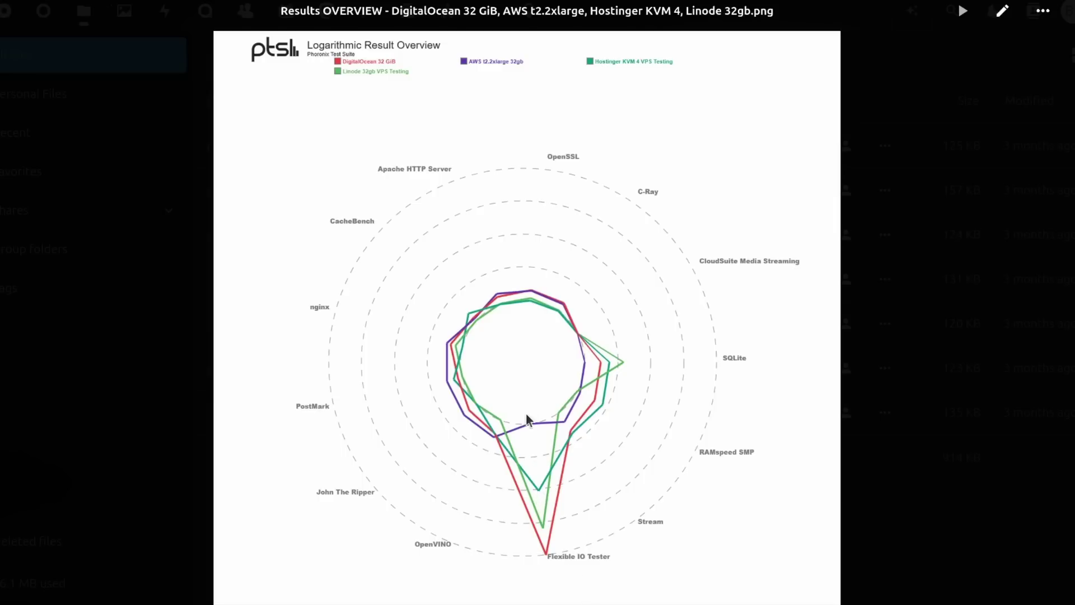
{"action": "key", "text": "Escape"}
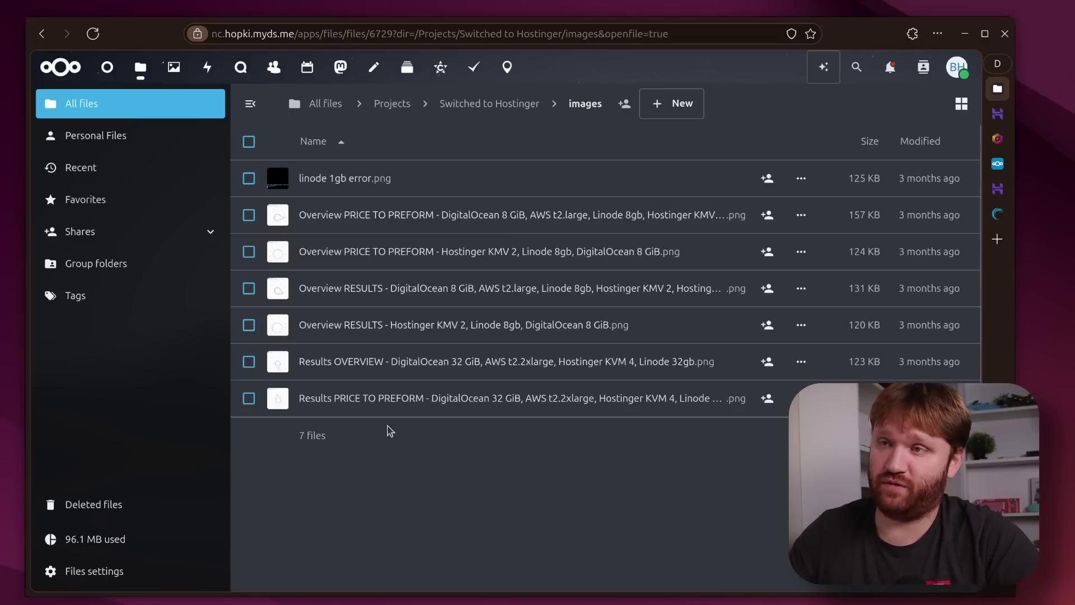
{"action": "left_click", "coordinate": [363, 399]}
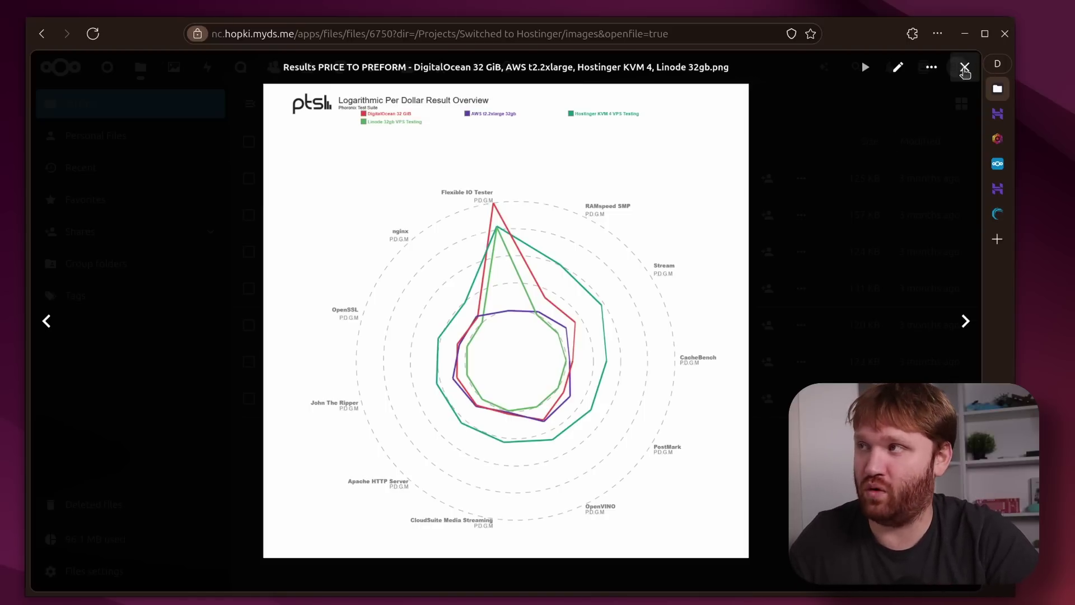
{"action": "left_click", "coordinate": [964, 67]}
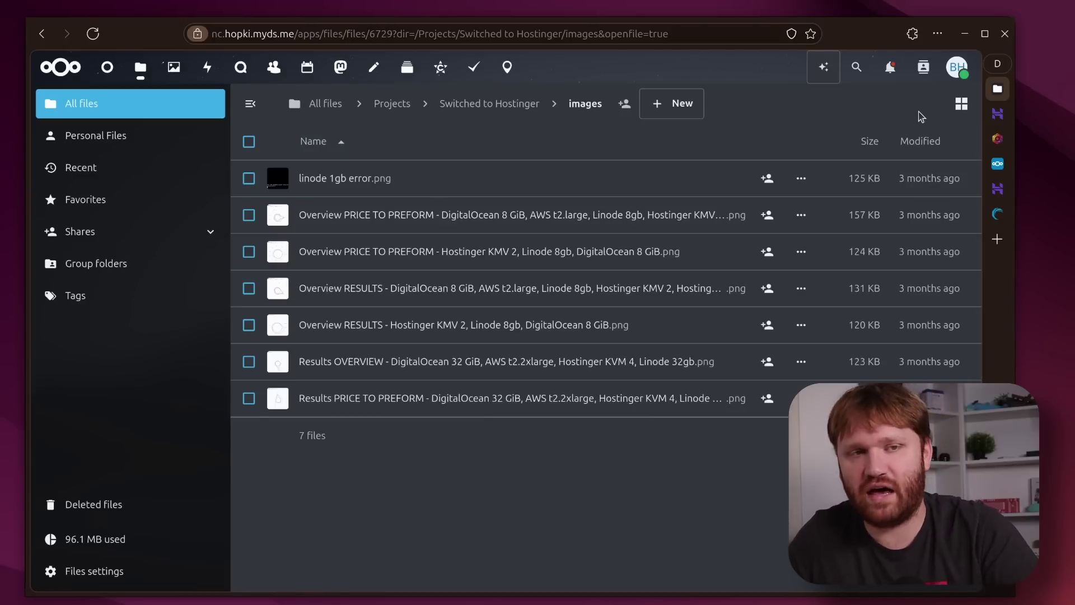
Step: Abandon the unfinished purchase and open the KVM 2 VPS overview in hPanel
{"action": "left_click", "coordinate": [996, 120]}
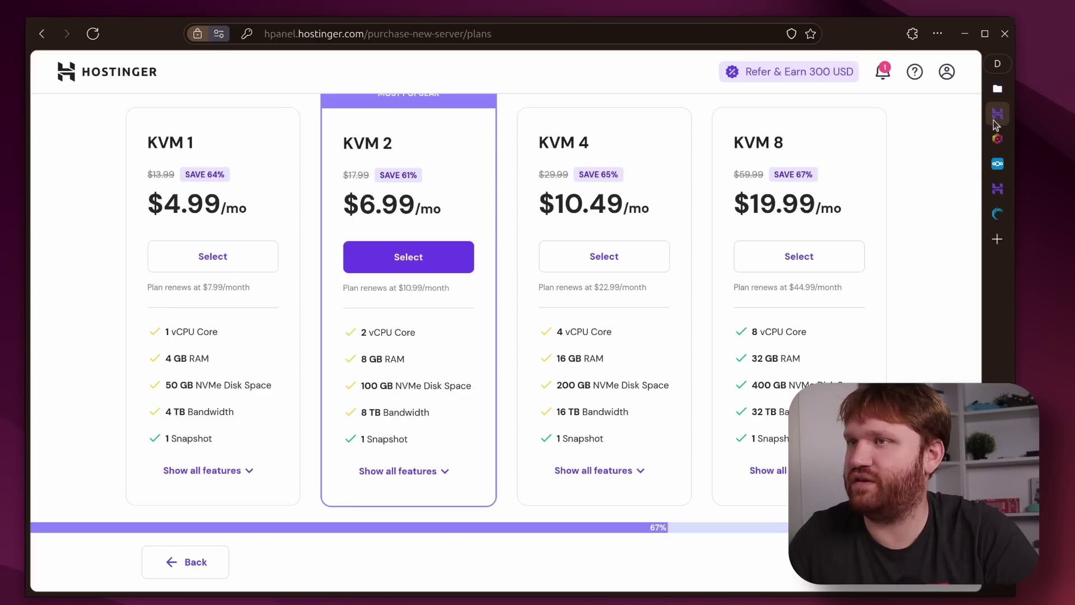
{"action": "left_click", "coordinate": [66, 71]}
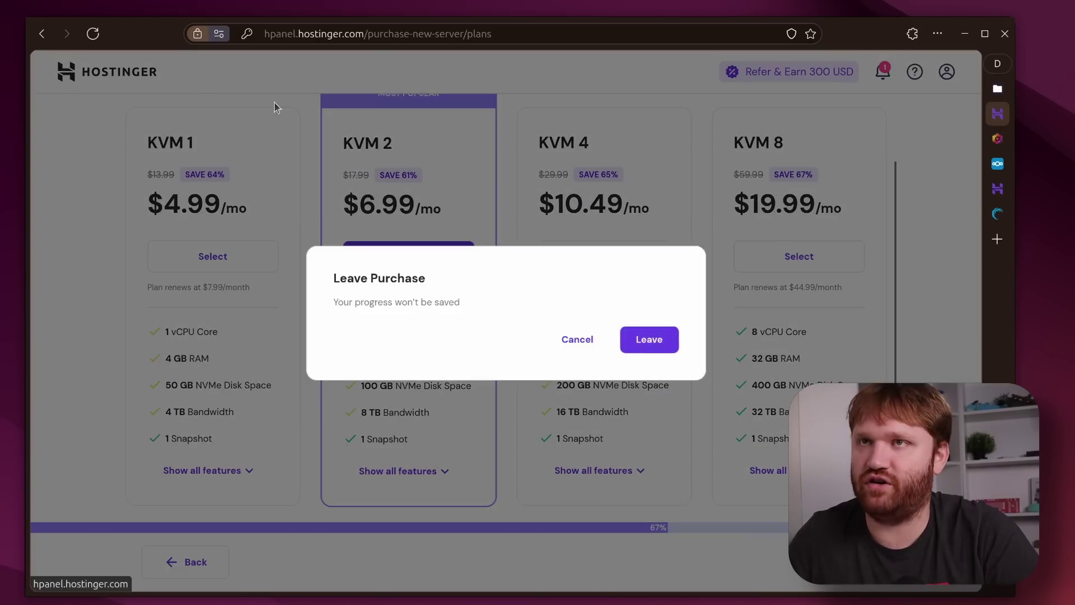
{"action": "left_click", "coordinate": [648, 338]}
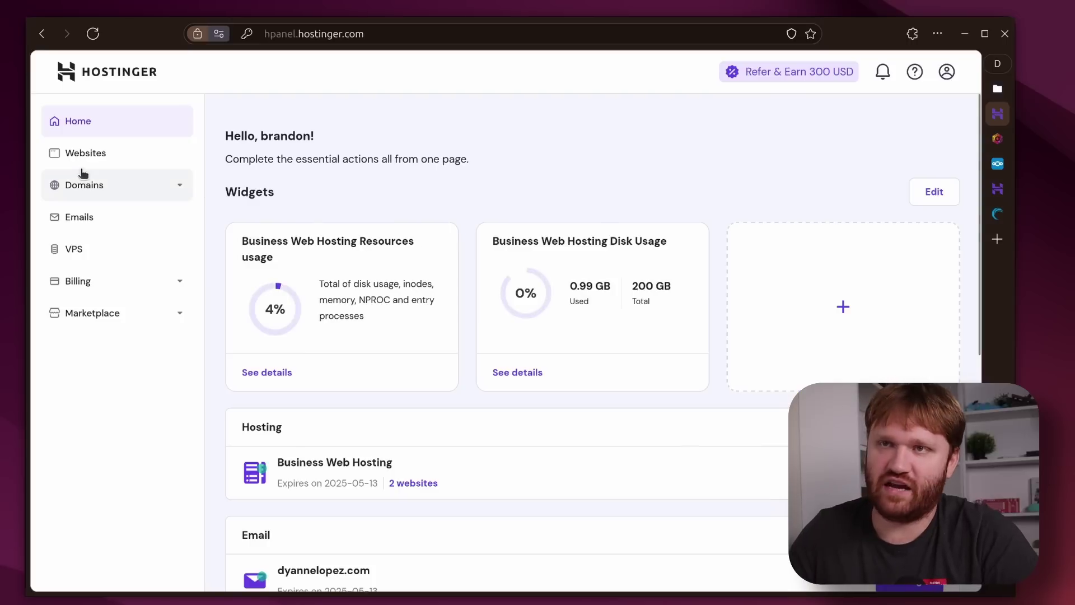
{"action": "left_click", "coordinate": [84, 261]}
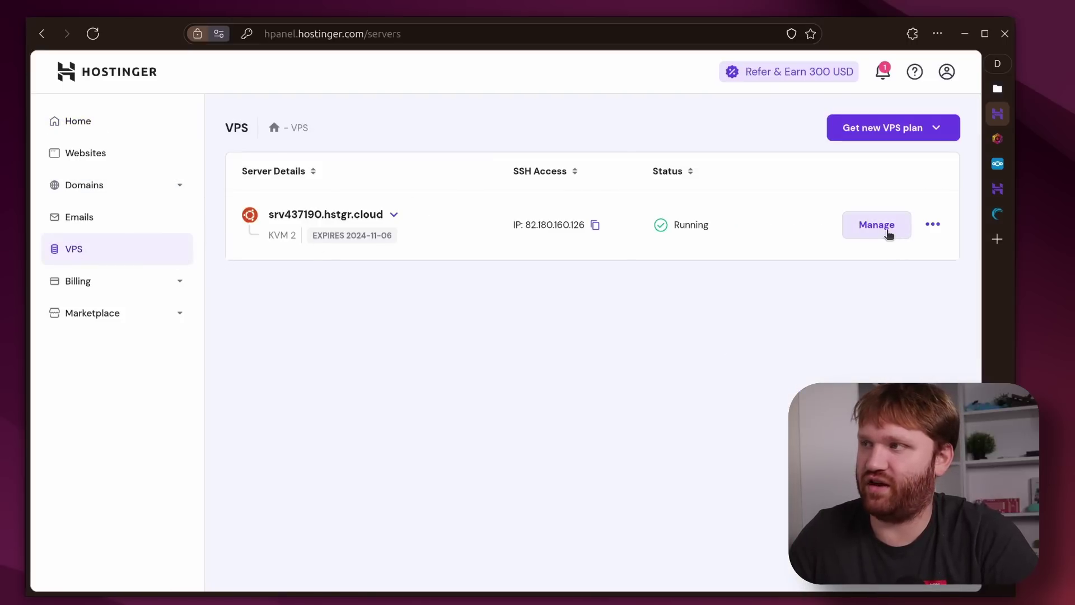
{"action": "left_click", "coordinate": [884, 230]}
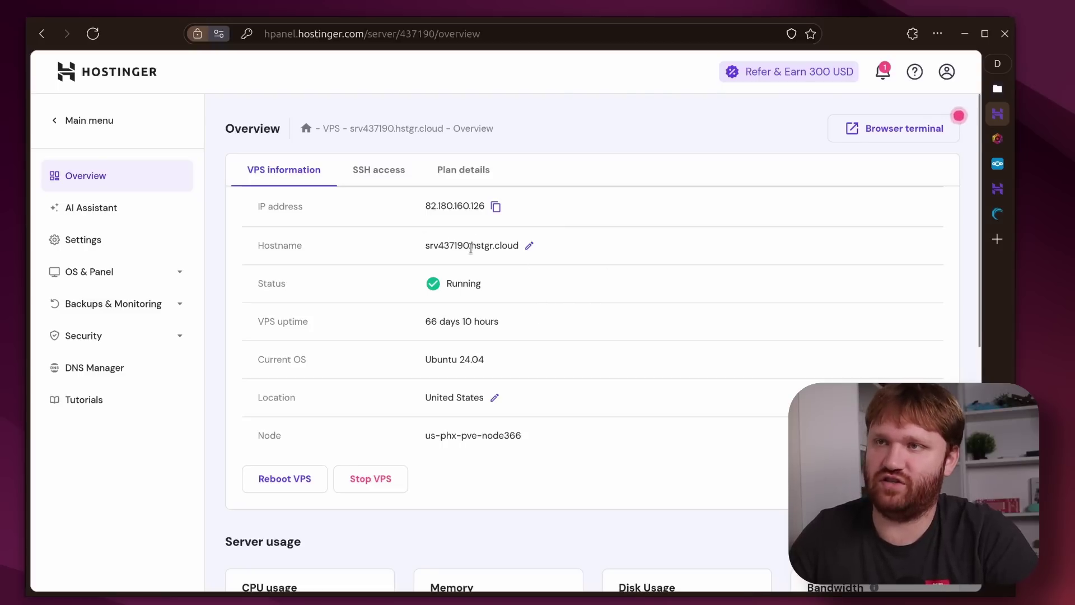
Step: Review usage (17% CPU, 59% memory, 35 of 100 GB disk), then bring up Nginx Proxy Manager's hosts
{"action": "scroll", "coordinate": [632, 304], "scroll_direction": "down", "scroll_amount": 5}
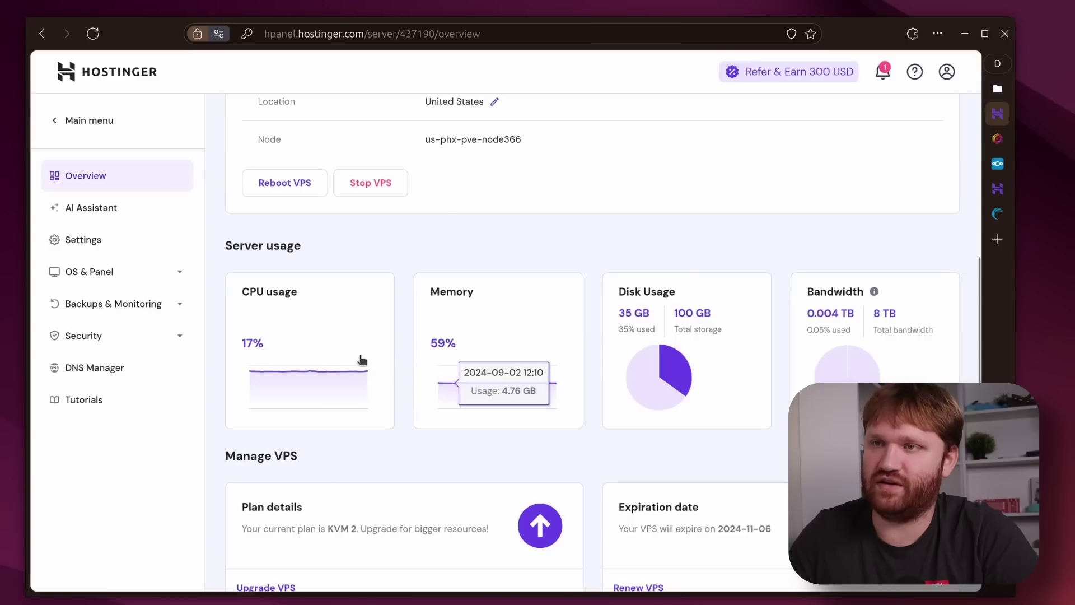
{"action": "mouse_move", "coordinate": [259, 353]}
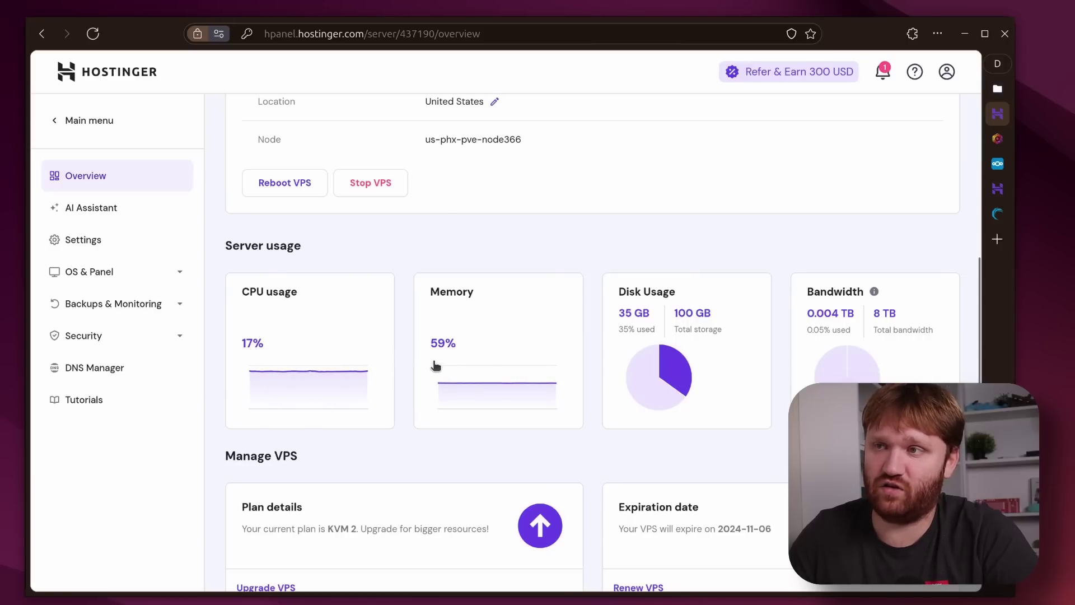
{"action": "mouse_move", "coordinate": [435, 354]}
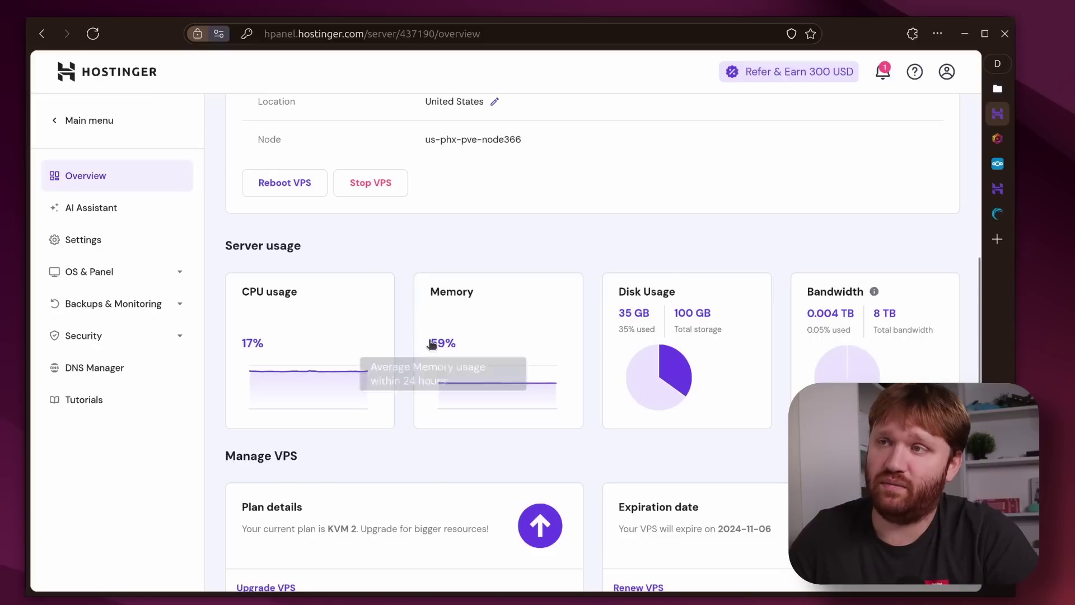
{"action": "mouse_move", "coordinate": [549, 352]}
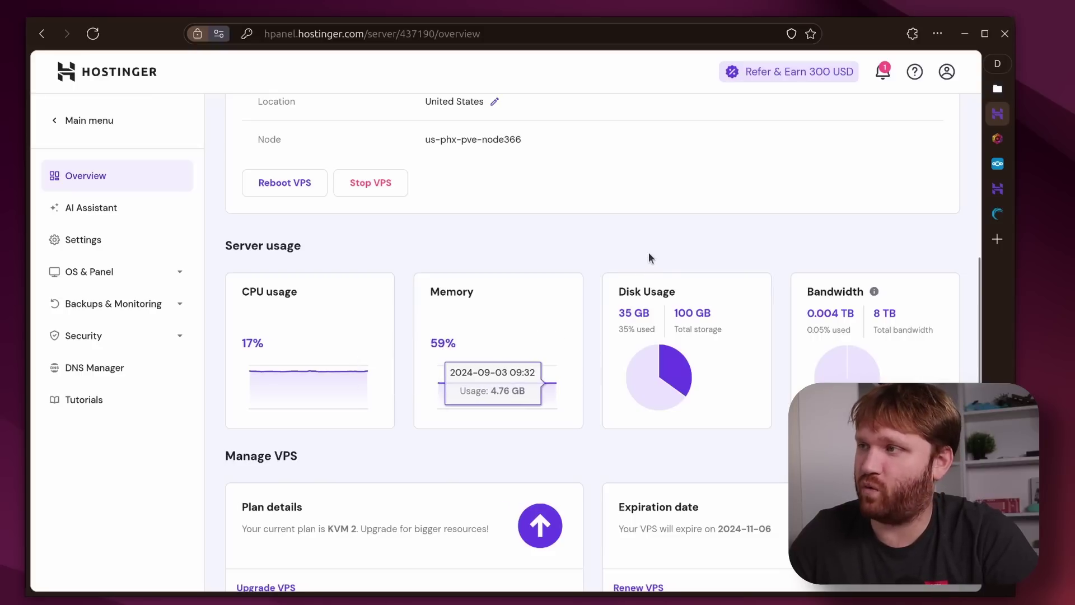
{"action": "scroll", "coordinate": [650, 255], "scroll_direction": "down", "scroll_amount": 2}
{"action": "scroll", "coordinate": [650, 254], "scroll_direction": "down", "scroll_amount": 1}
{"action": "scroll", "coordinate": [700, 250], "scroll_direction": "up", "scroll_amount": 1}
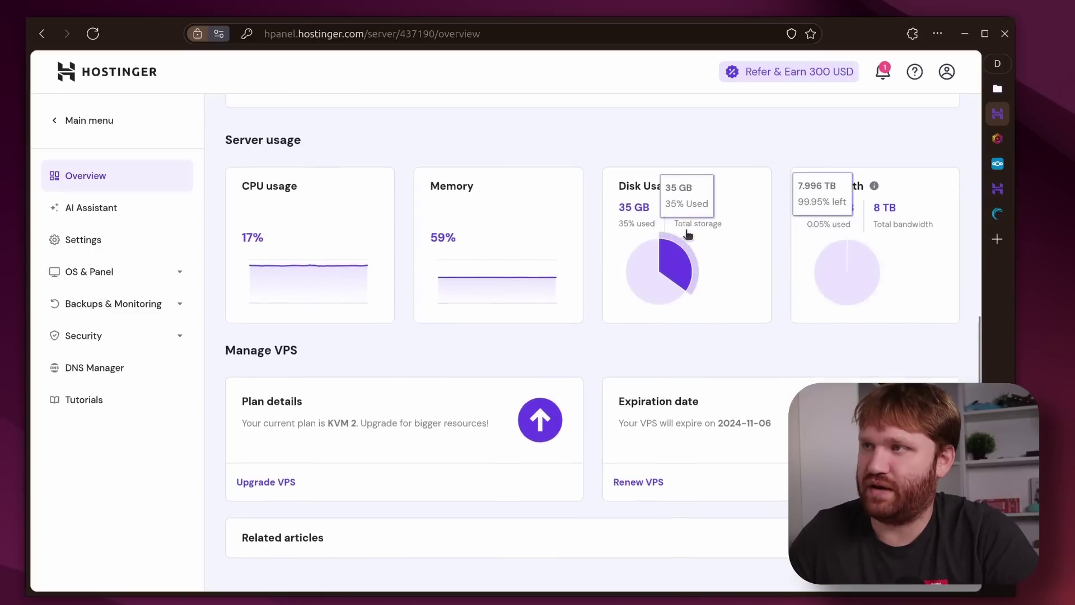
{"action": "mouse_move", "coordinate": [680, 296]}
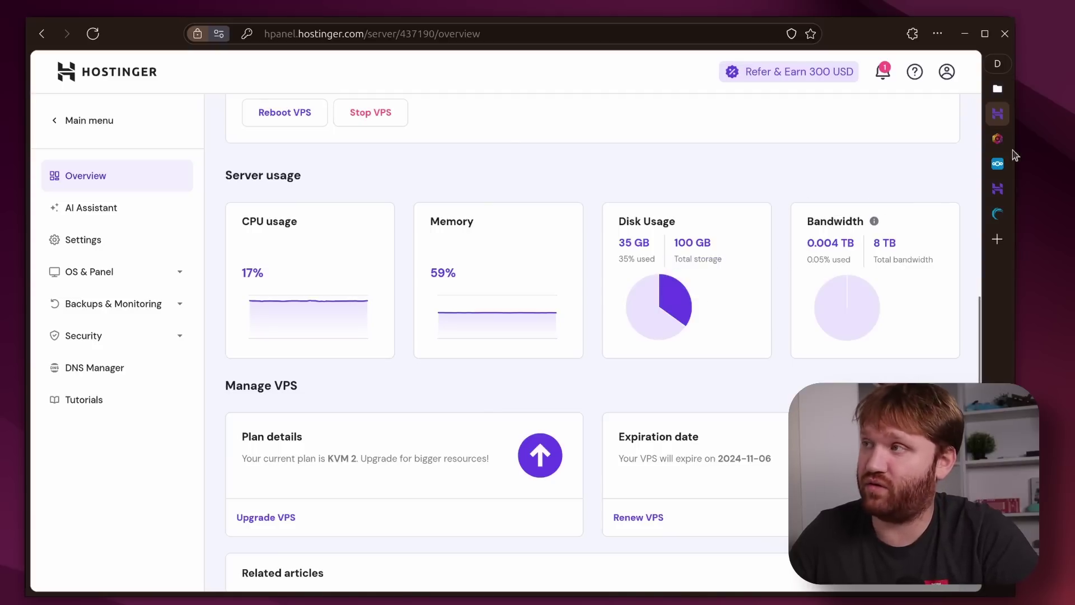
{"action": "left_click", "coordinate": [997, 139]}
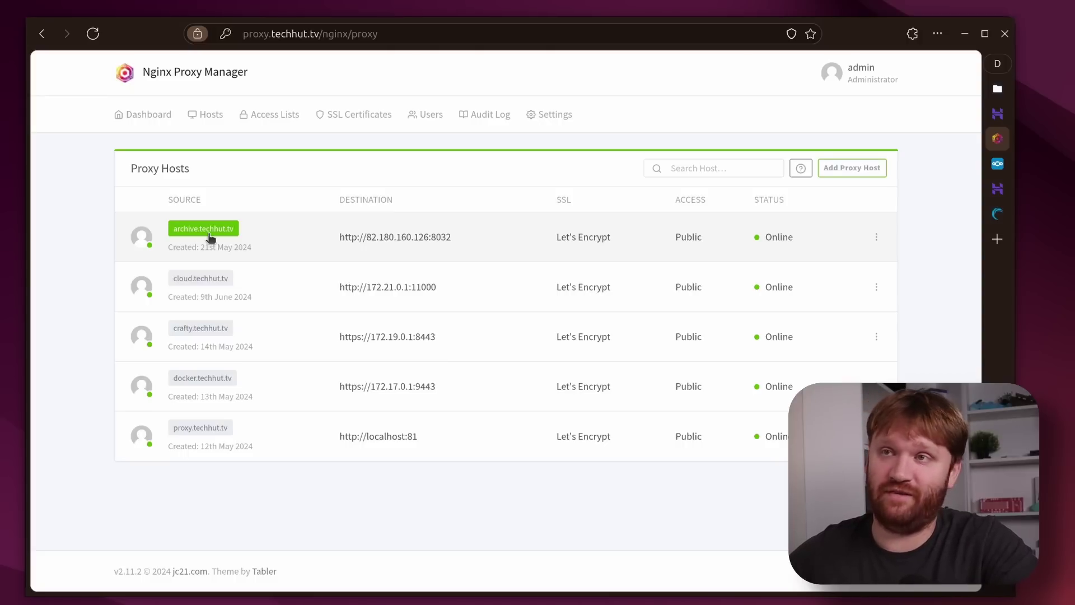
Step: Open the archive.techhut.tv site from its proxy host and scroll its migration post
{"action": "left_click", "coordinate": [210, 237]}
{"action": "scroll", "coordinate": [667, 318], "scroll_direction": "down", "scroll_amount": 2}
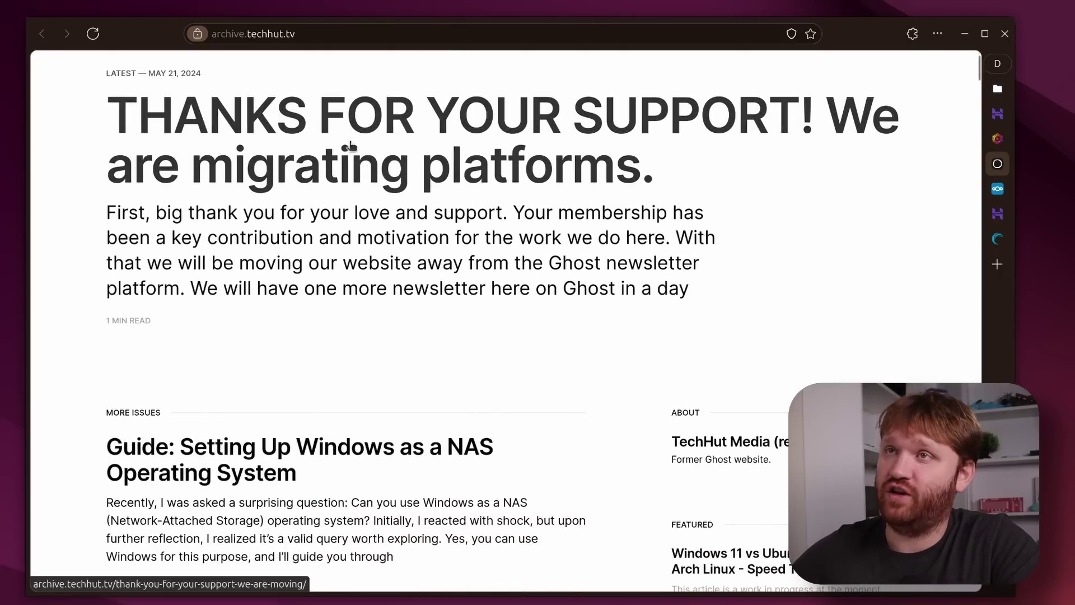
Step: Browse the archive home page and open the Fedora 40, COSMIC Pre-Alpha article
{"action": "scroll", "coordinate": [418, 358], "scroll_direction": "down", "scroll_amount": 7}
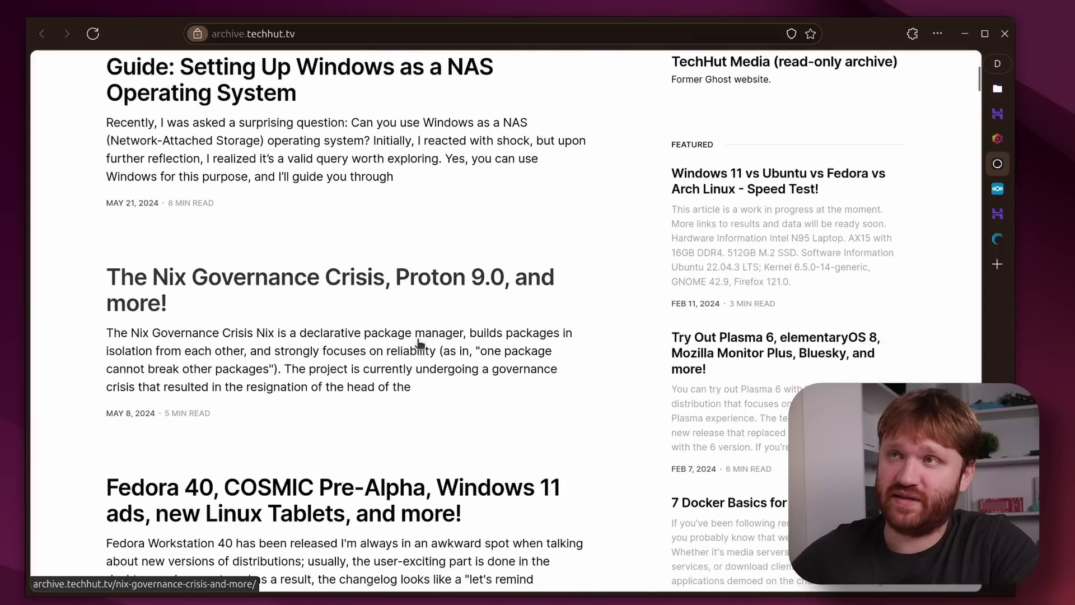
{"action": "scroll", "coordinate": [696, 316], "scroll_direction": "down", "scroll_amount": 7}
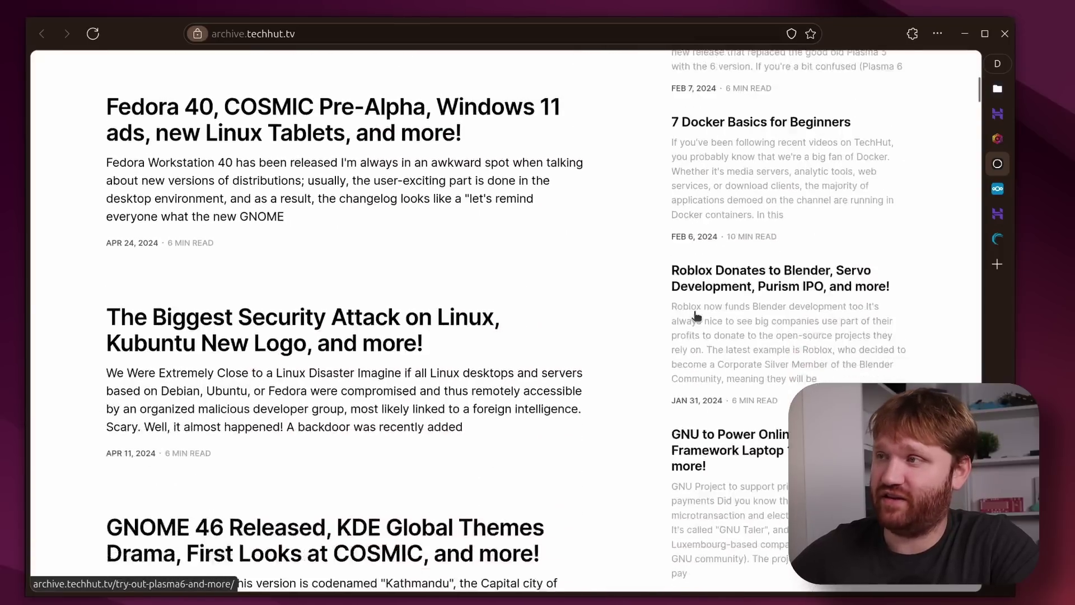
{"action": "scroll", "coordinate": [696, 315], "scroll_direction": "up", "scroll_amount": 3}
{"action": "left_click", "coordinate": [314, 285]}
Step: Read through the Fedora 40 article, then return to the Nginx Proxy Manager host list
{"action": "scroll", "coordinate": [653, 352], "scroll_direction": "down", "scroll_amount": 3}
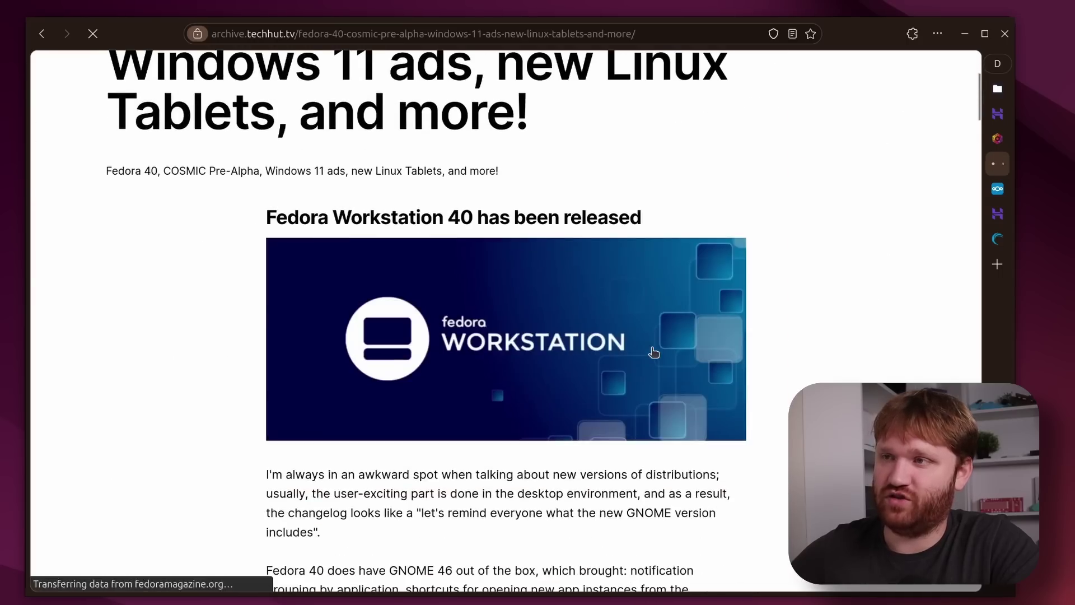
{"action": "scroll", "coordinate": [653, 353], "scroll_direction": "down", "scroll_amount": 4}
{"action": "scroll", "coordinate": [694, 389], "scroll_direction": "up", "scroll_amount": 1}
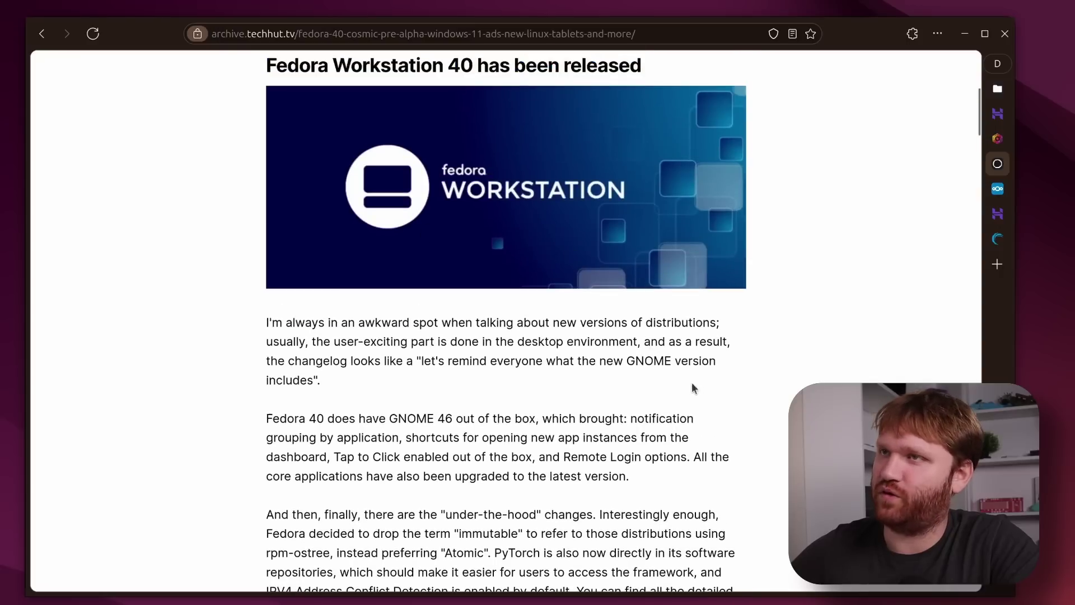
{"action": "scroll", "coordinate": [622, 277], "scroll_direction": "down", "scroll_amount": 14}
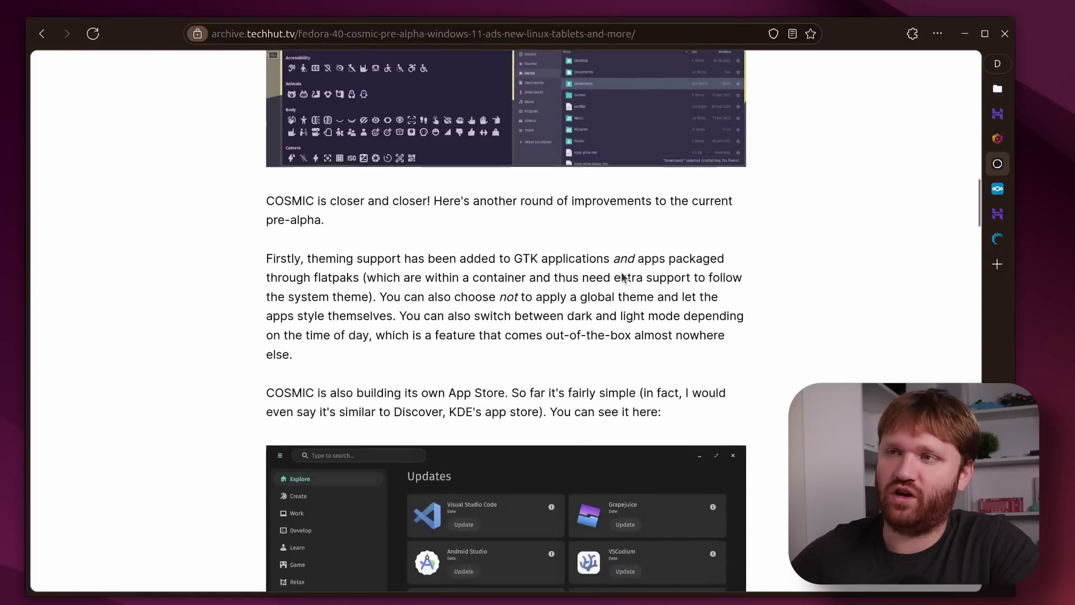
{"action": "scroll", "coordinate": [622, 277], "scroll_direction": "down", "scroll_amount": 20}
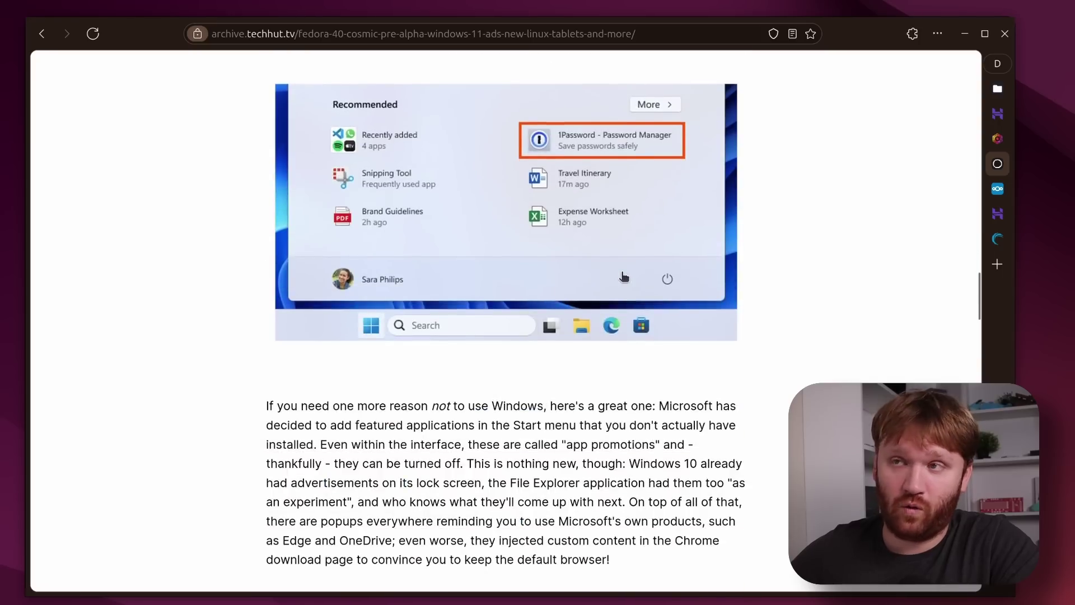
{"action": "scroll", "coordinate": [624, 276], "scroll_direction": "up", "scroll_amount": 20}
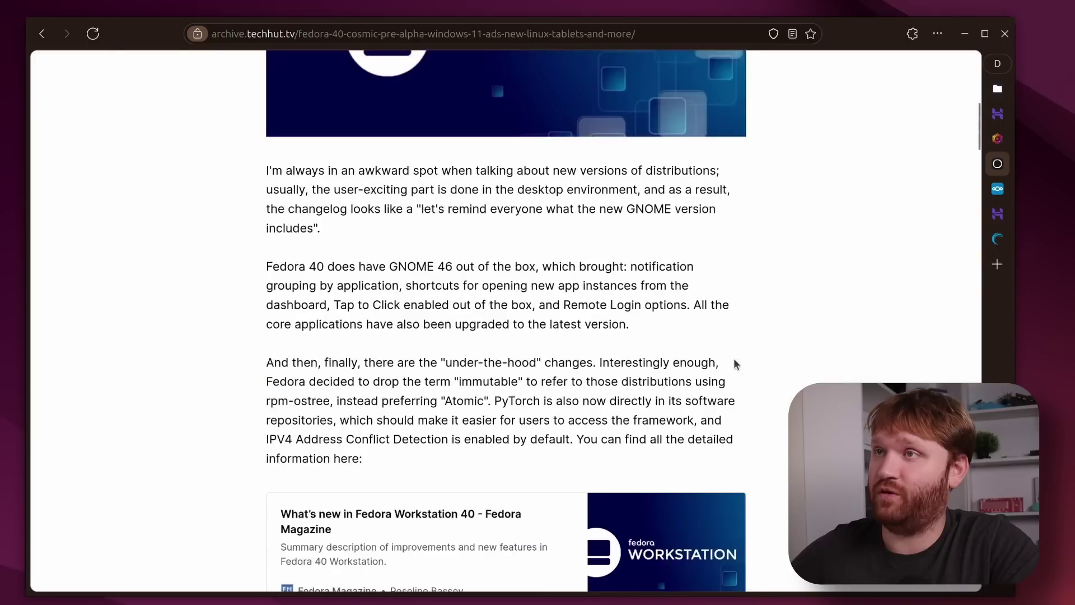
{"action": "scroll", "coordinate": [734, 361], "scroll_direction": "up", "scroll_amount": 11}
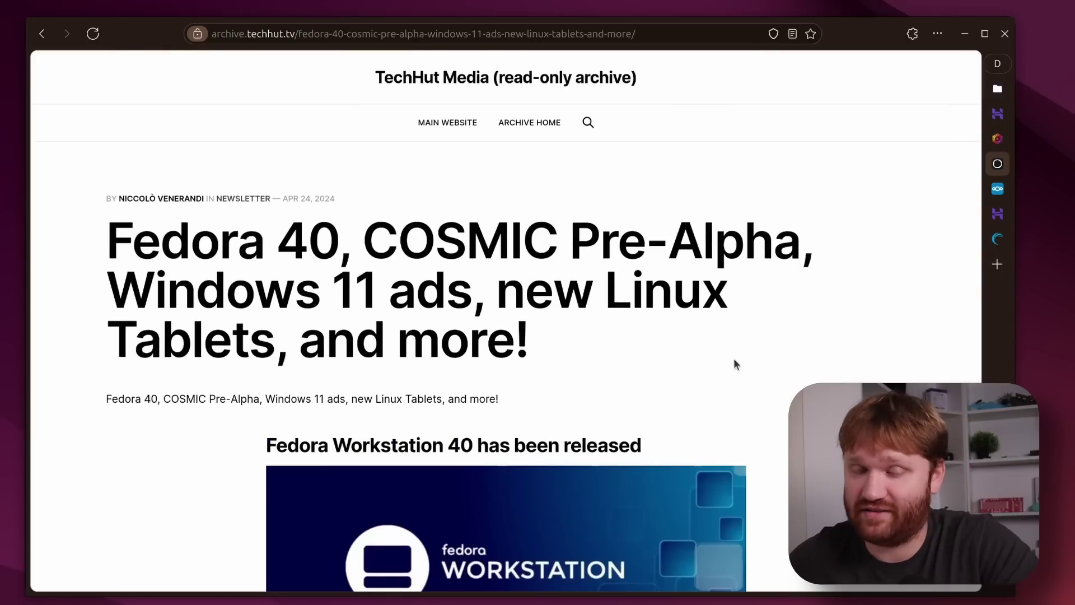
{"action": "scroll", "coordinate": [733, 363], "scroll_direction": "up", "scroll_amount": 2}
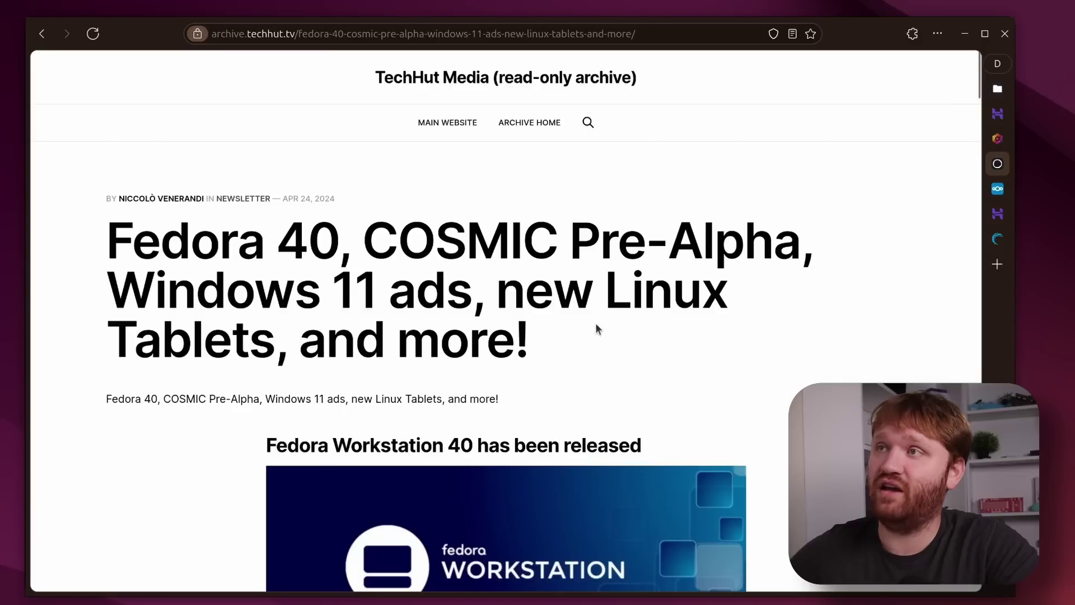
{"action": "left_click_drag", "start_coordinate": [663, 71], "coordinate": [421, 107]}
{"action": "left_click", "coordinate": [299, 74]}
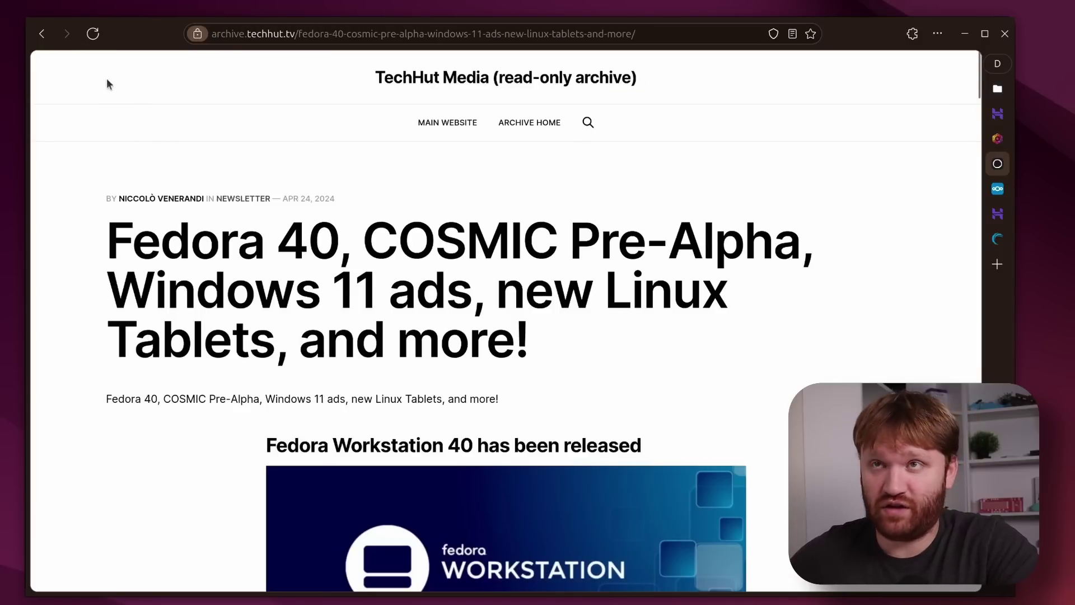
{"action": "left_click", "coordinate": [989, 142]}
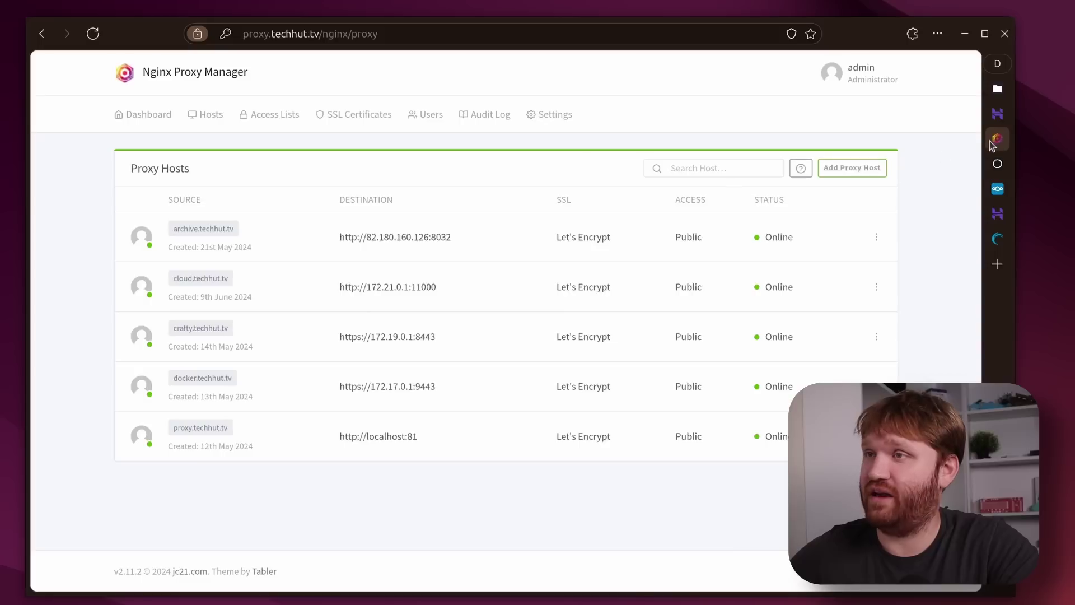
Step: Open cloud.techhut.tv from its proxy host to reach the Nextcloud login page
{"action": "left_click", "coordinate": [203, 283]}
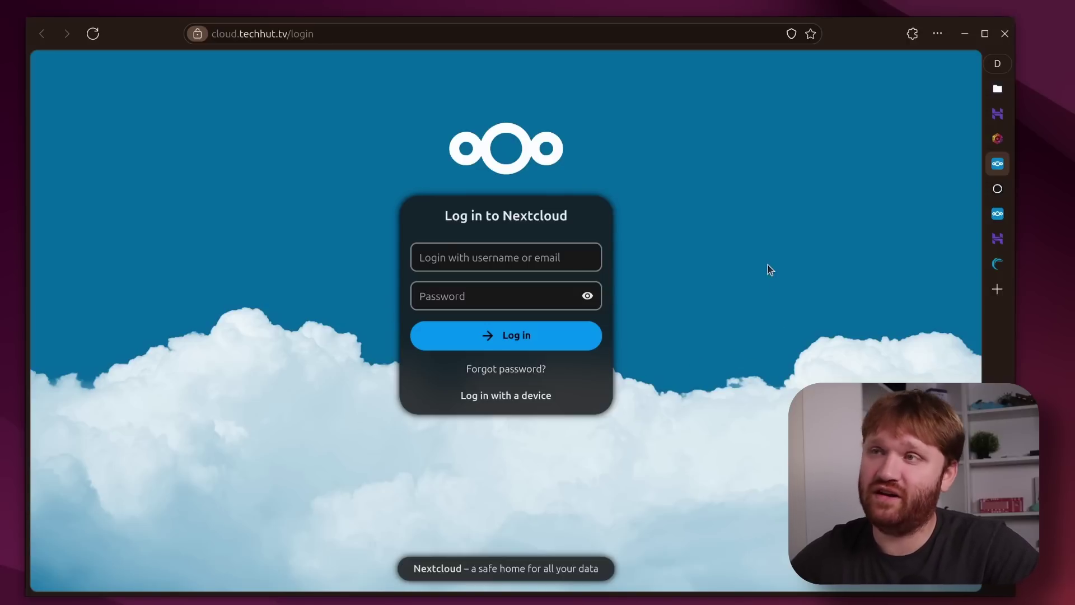
Step: Show the seven benchmark images in Nextcloud's images folder, then go back to Nginx Proxy Manager
{"action": "left_click", "coordinate": [998, 88]}
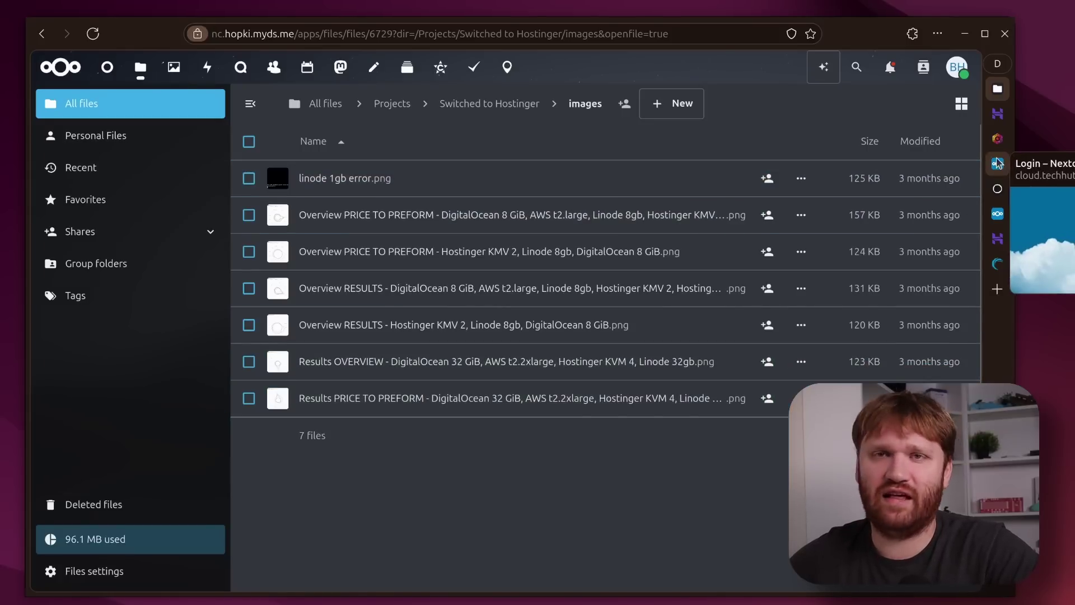
{"action": "mouse_move", "coordinate": [998, 147]}
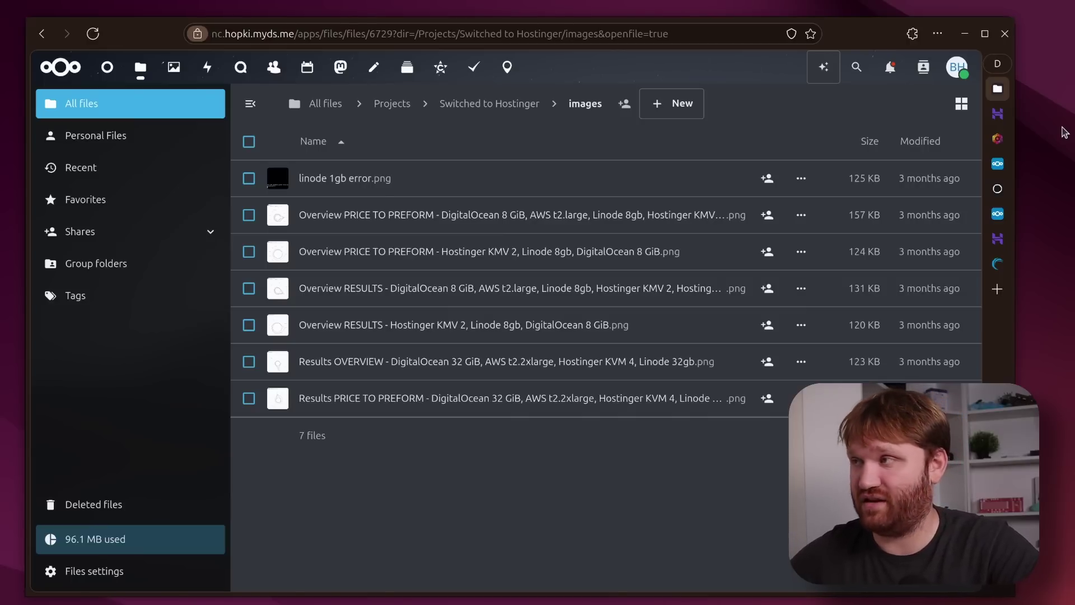
{"action": "left_click", "coordinate": [998, 138]}
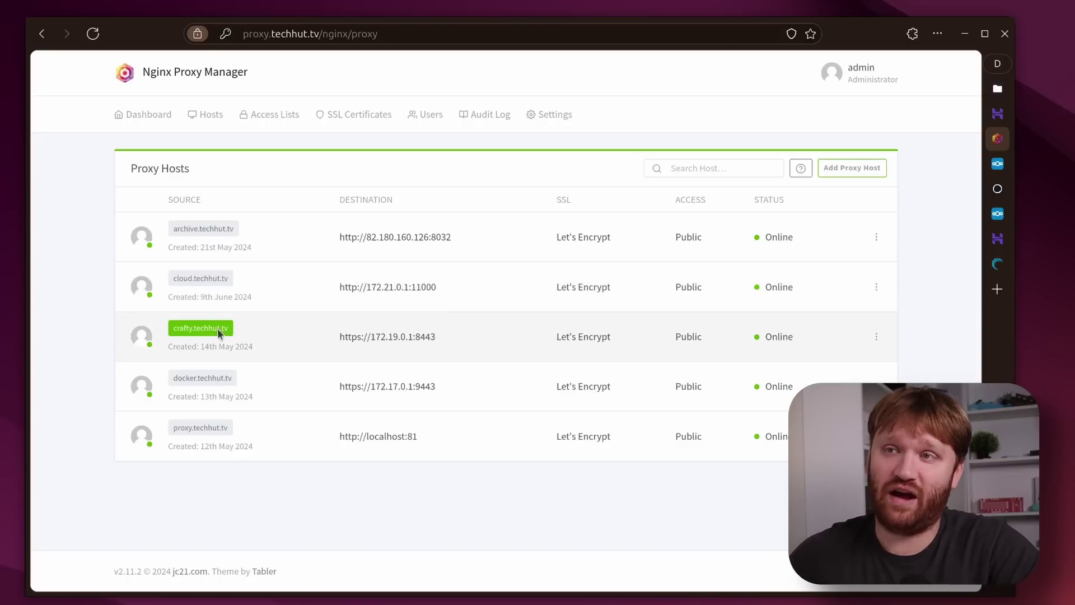
Step: Open crafty.techhut.tv, confirm its certificate expired 10th August 2024, and accept the risk to continue
{"action": "left_click", "coordinate": [217, 331]}
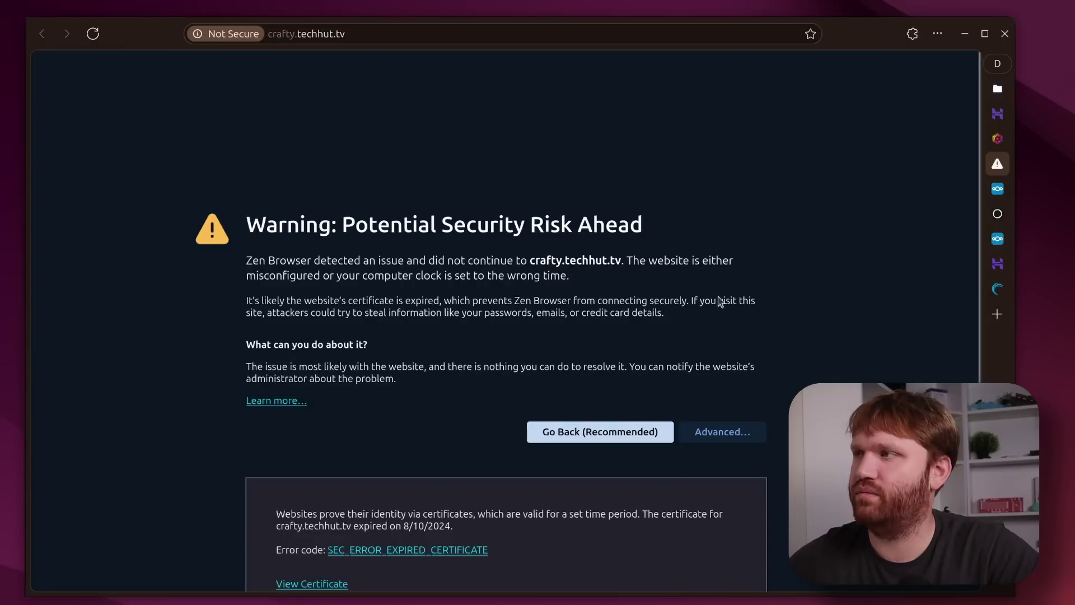
{"action": "left_click", "coordinate": [997, 141]}
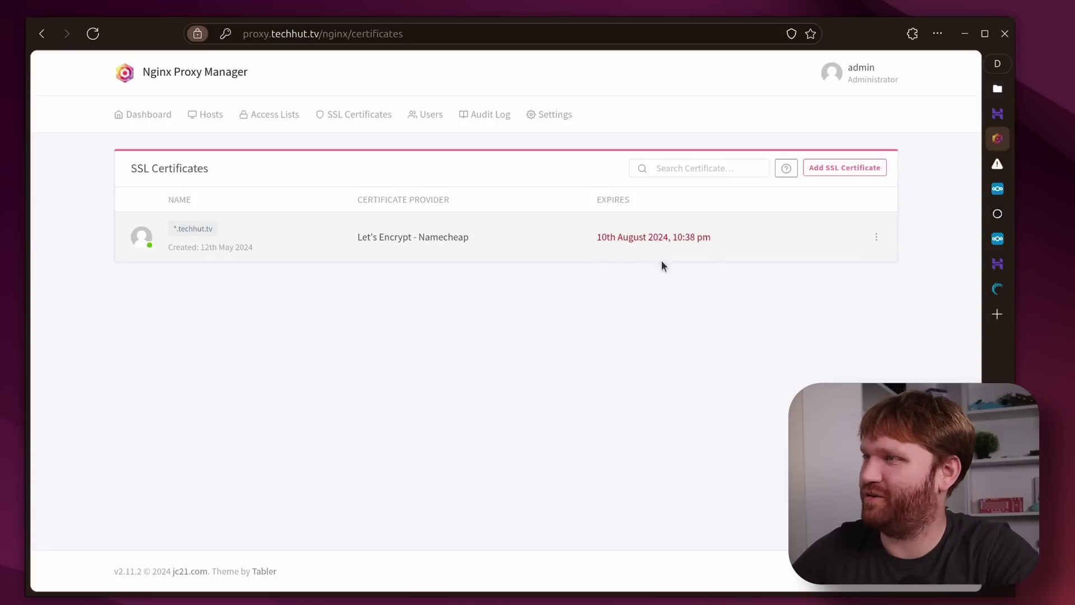
{"action": "left_click", "coordinate": [997, 164]}
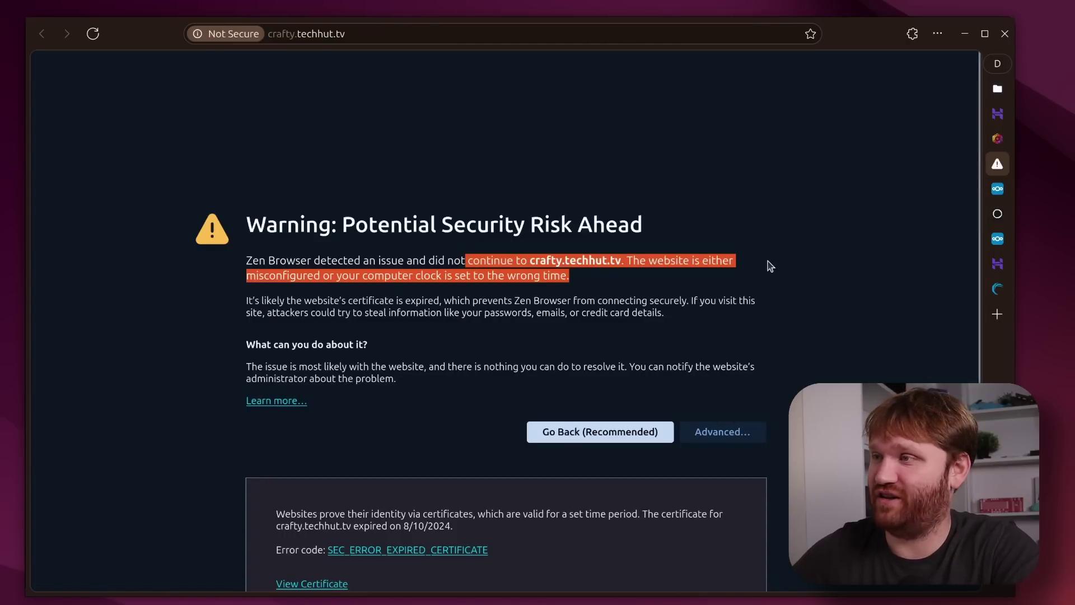
{"action": "left_click", "coordinate": [722, 431]}
{"action": "left_click", "coordinate": [677, 542]}
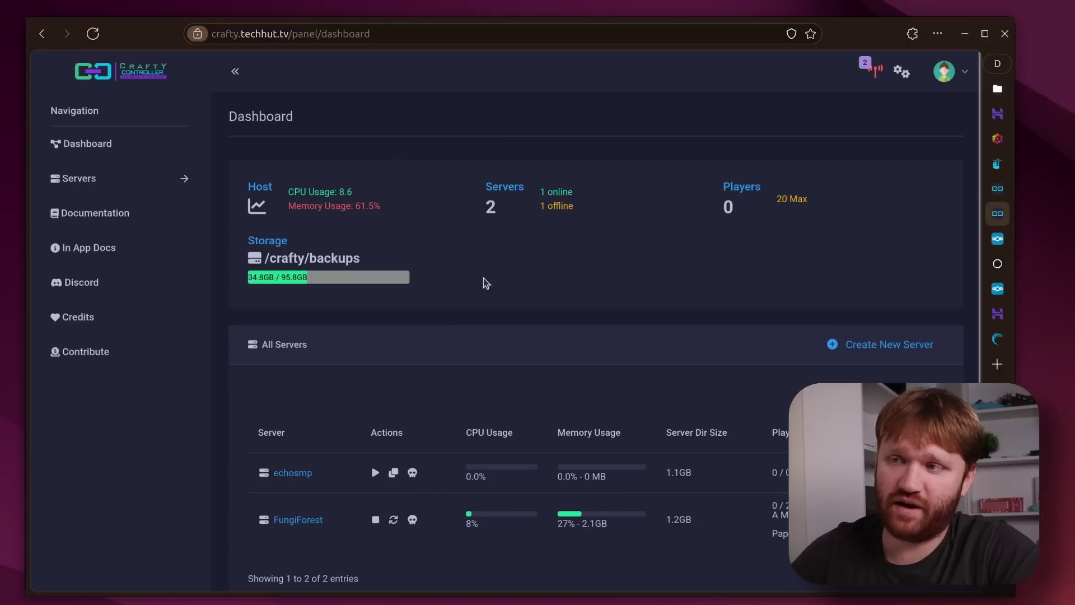
Step: Look over the Crafty Controller dashboard's two servers and browse FungiForest's Files tab
{"action": "scroll", "coordinate": [487, 271], "scroll_direction": "down", "scroll_amount": 2}
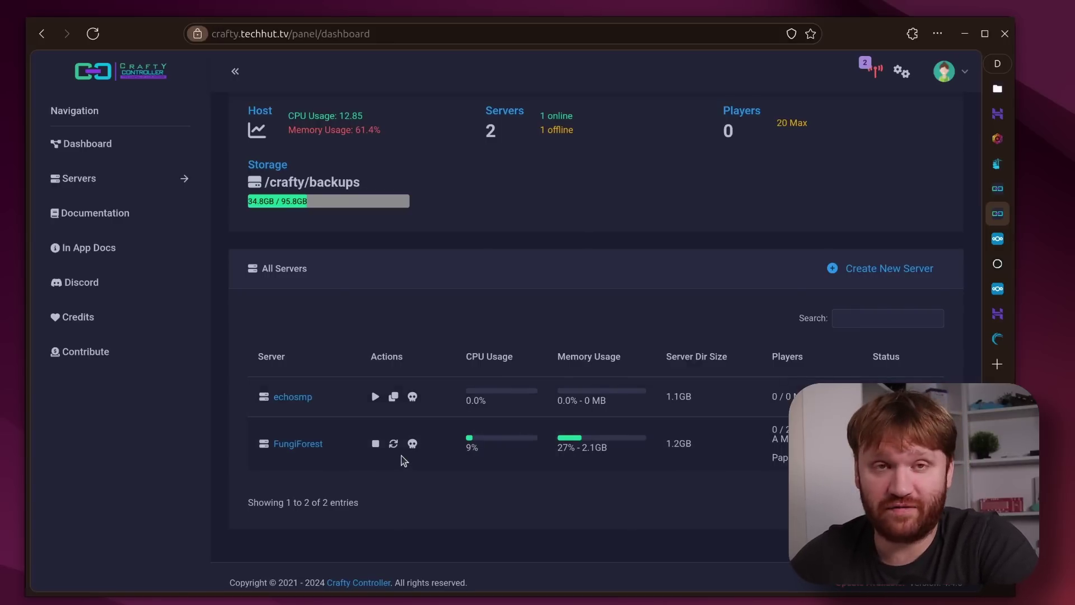
{"action": "mouse_move", "coordinate": [601, 391]}
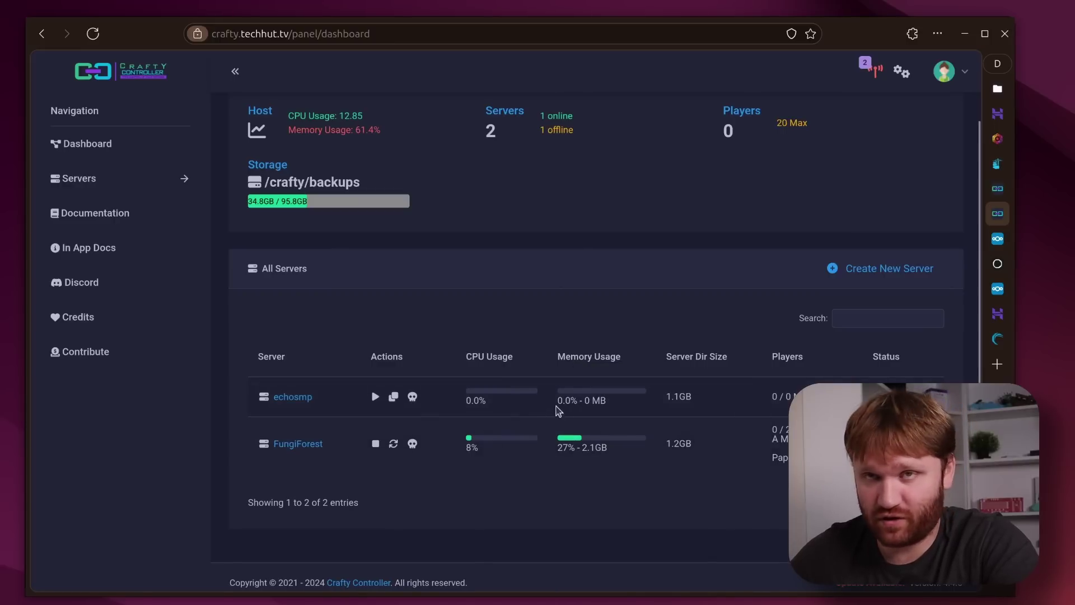
{"action": "left_click", "coordinate": [105, 172]}
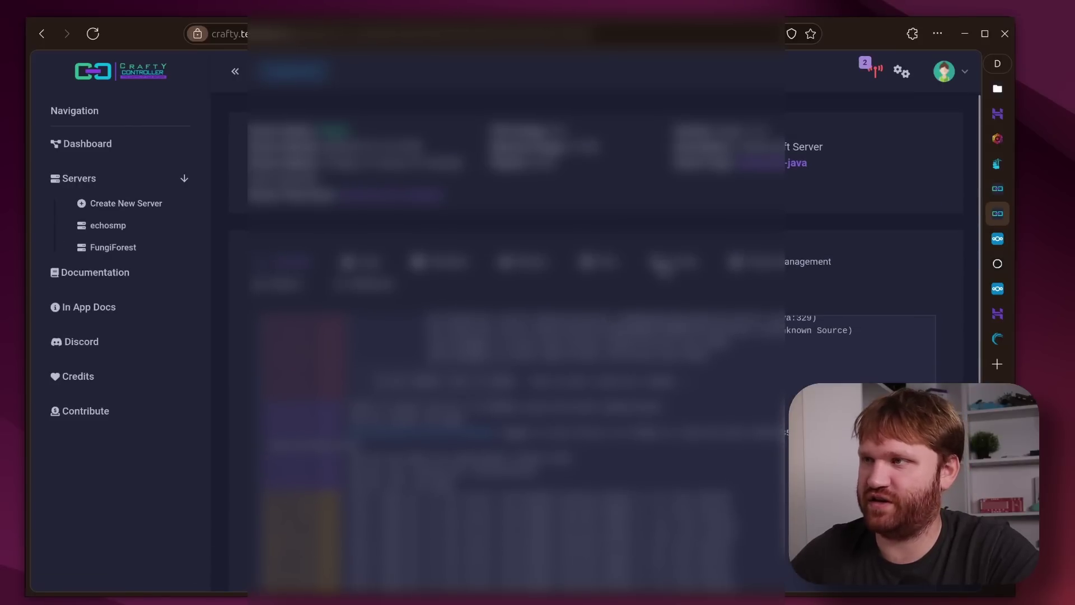
{"action": "left_click", "coordinate": [664, 270]}
{"action": "scroll", "coordinate": [400, 422], "scroll_direction": "down", "scroll_amount": 3}
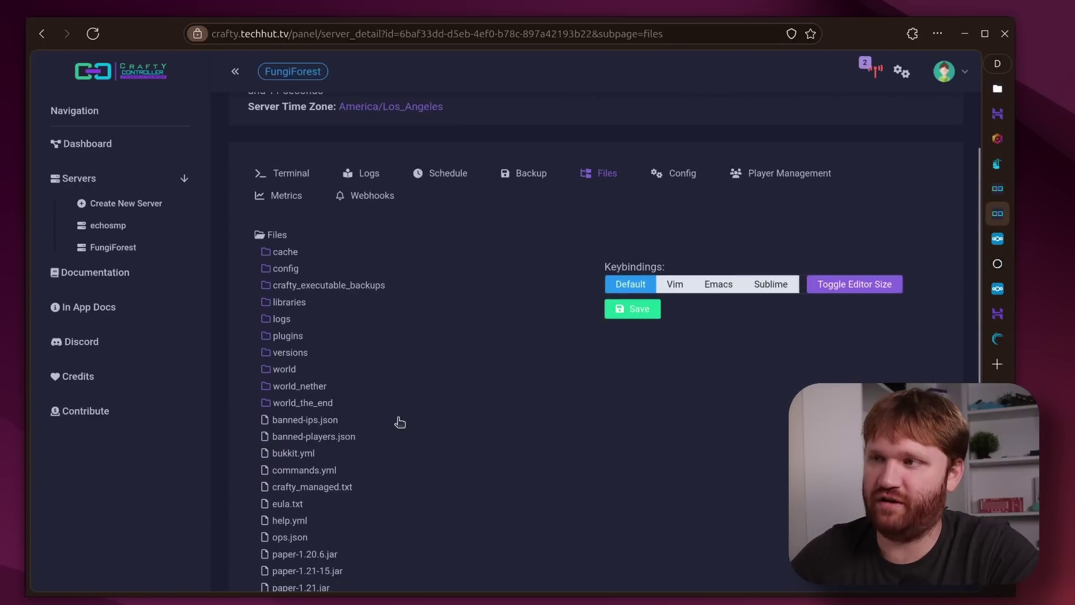
{"action": "scroll", "coordinate": [403, 384], "scroll_direction": "up", "scroll_amount": 3}
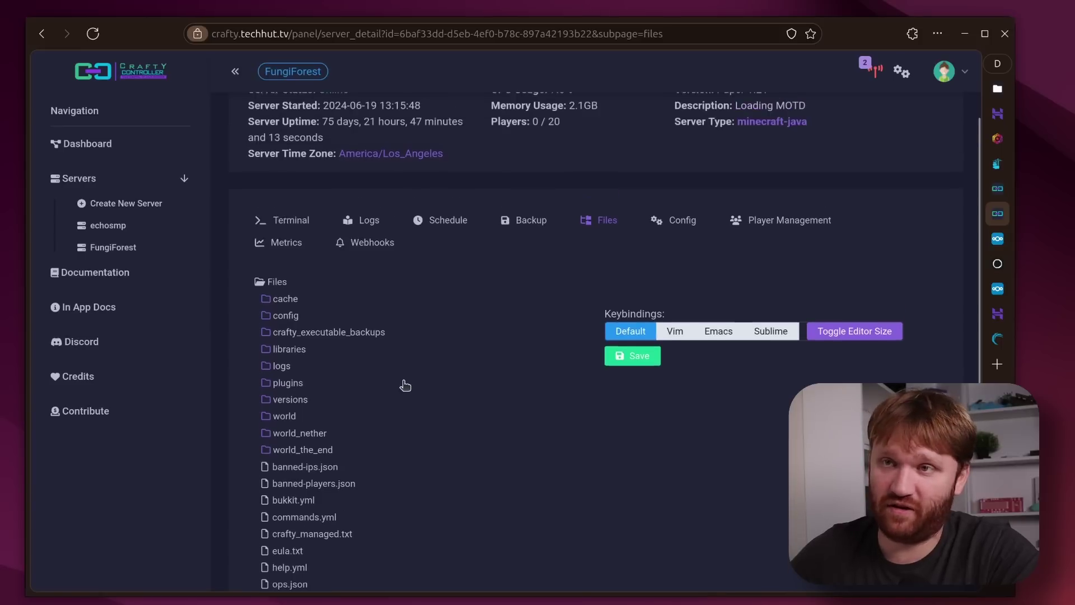
{"action": "scroll", "coordinate": [405, 385], "scroll_direction": "up", "scroll_amount": 1}
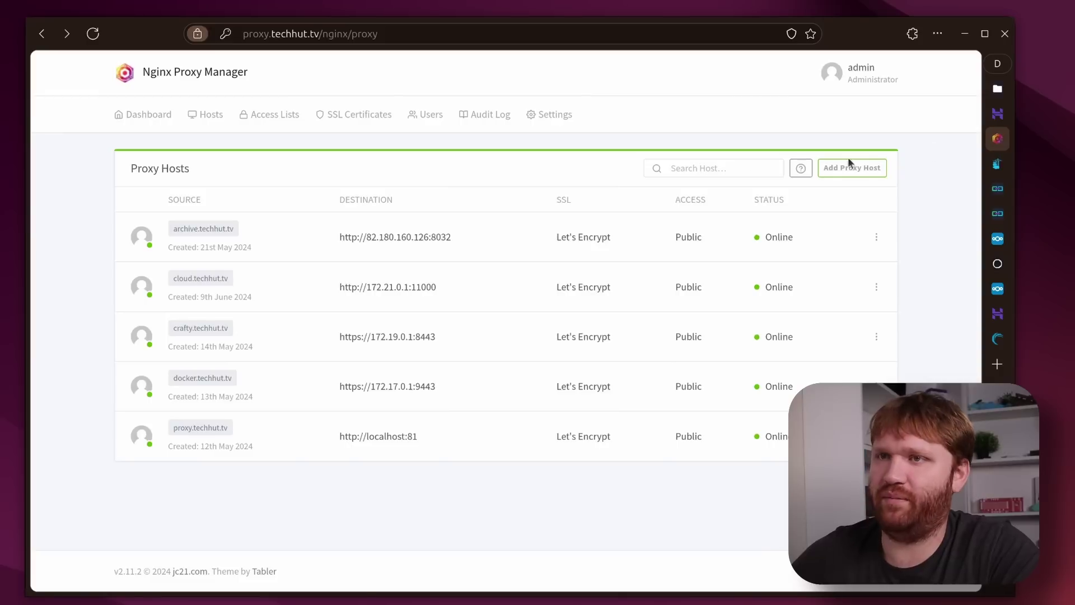
Step: View docker.techhut.tv's Portainer local containers through page two, then return to the Hostinger VPS overview
{"action": "left_click", "coordinate": [208, 379]}
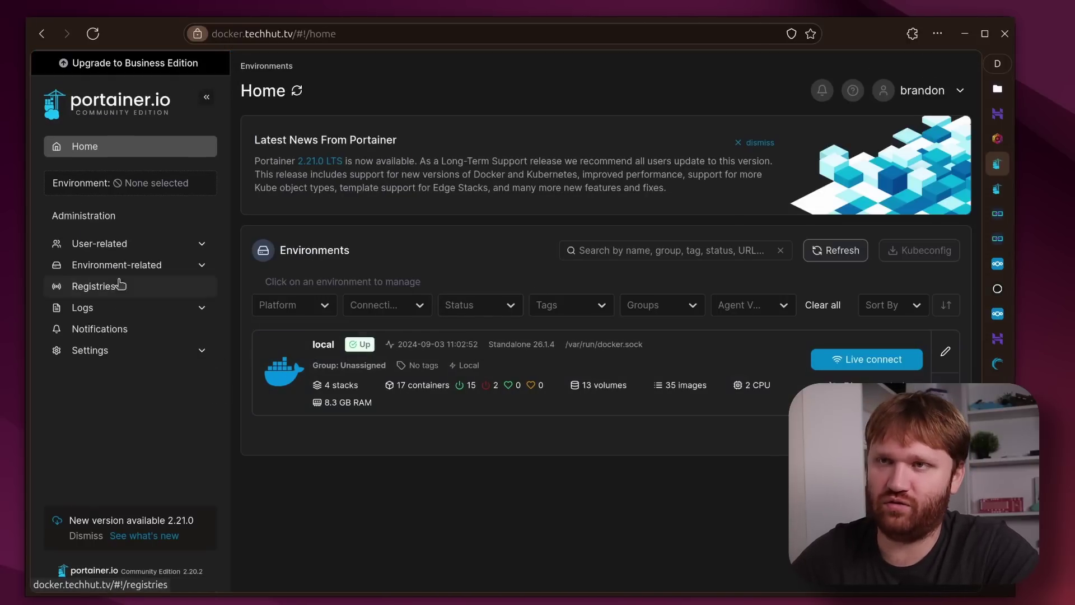
{"action": "left_click", "coordinate": [290, 382]}
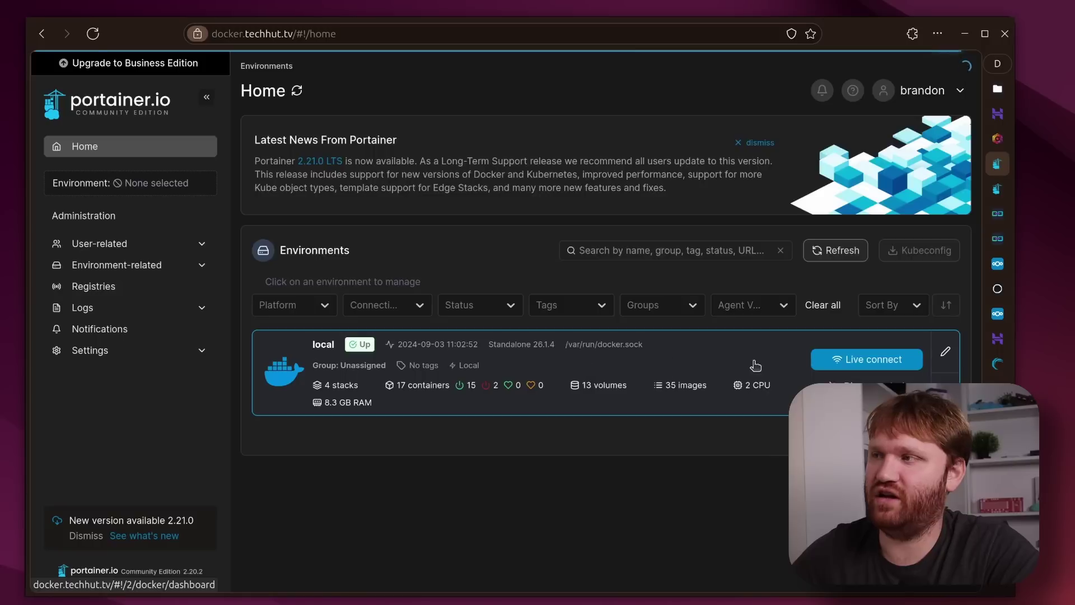
{"action": "left_click", "coordinate": [750, 343]}
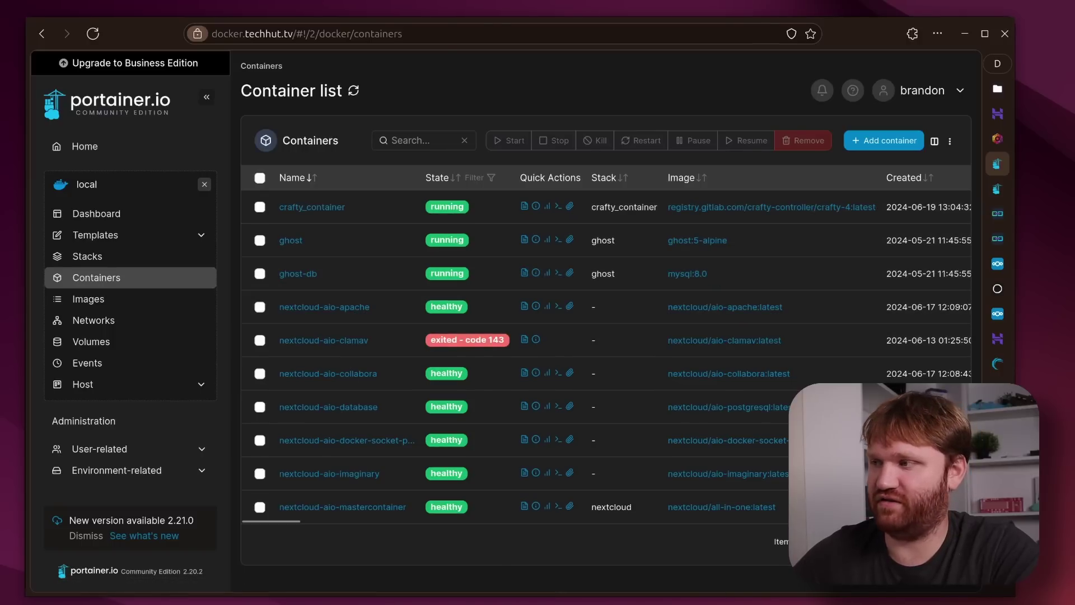
{"action": "left_click", "coordinate": [952, 541]}
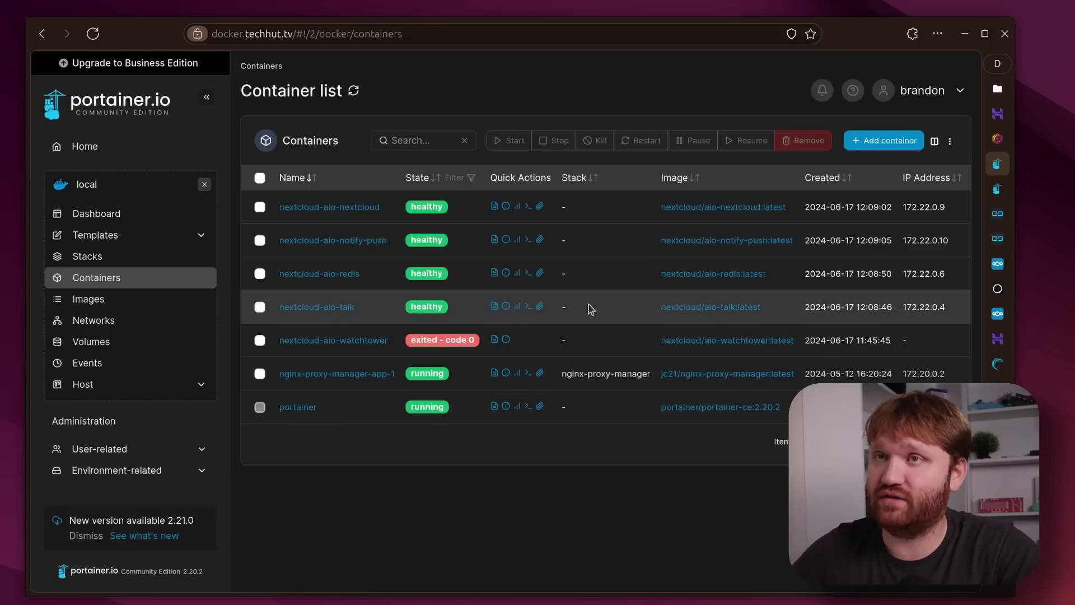
{"action": "left_click", "coordinate": [997, 114]}
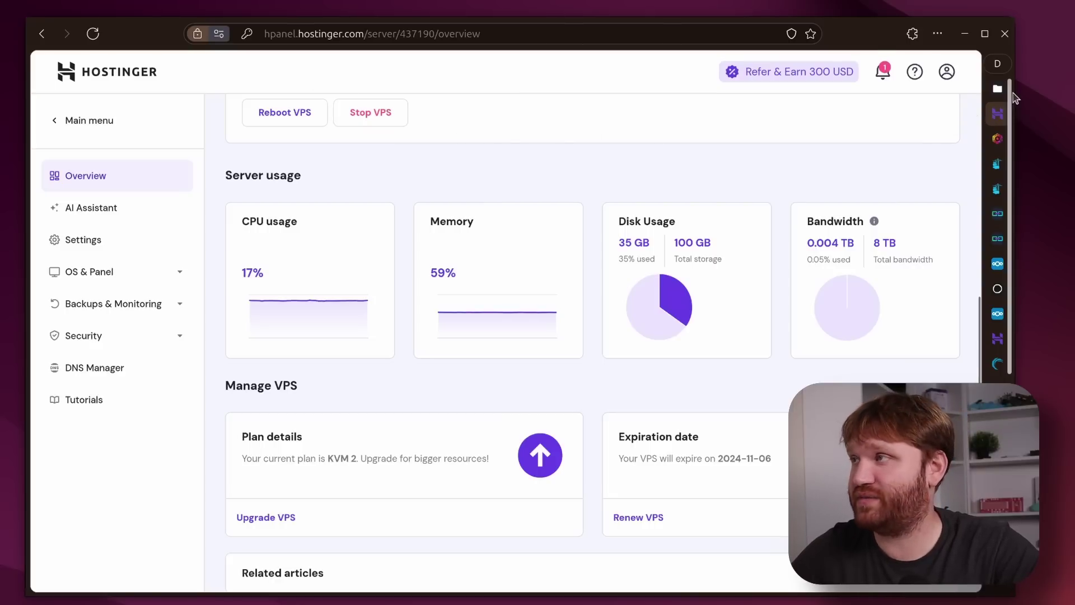
Step: Go from Main menu > Home to the techhut.tv website dashboard's speed test page
{"action": "left_click", "coordinate": [70, 128]}
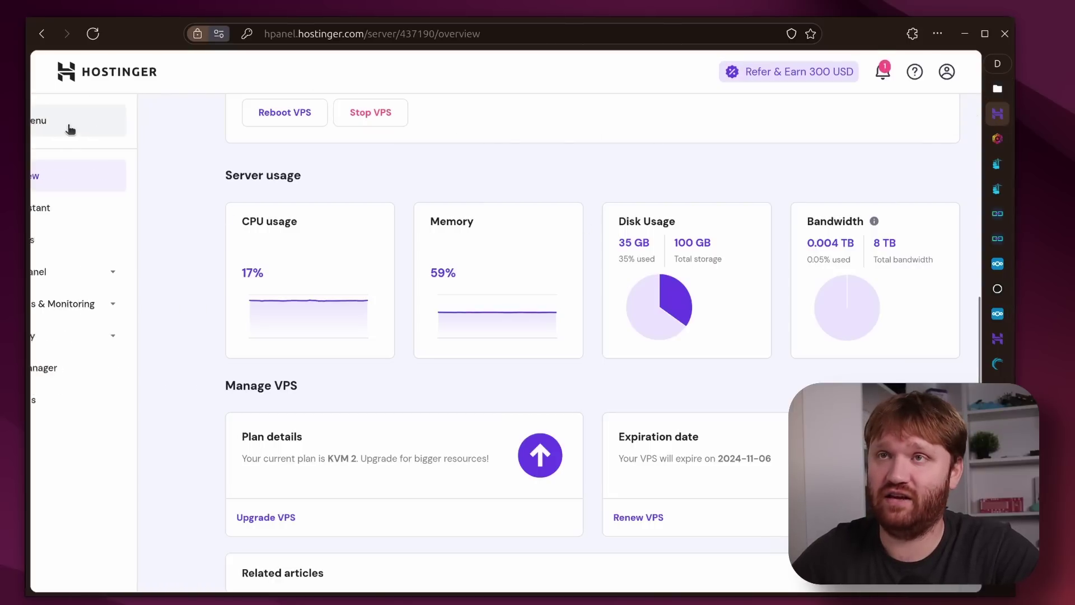
{"action": "left_click", "coordinate": [64, 174]}
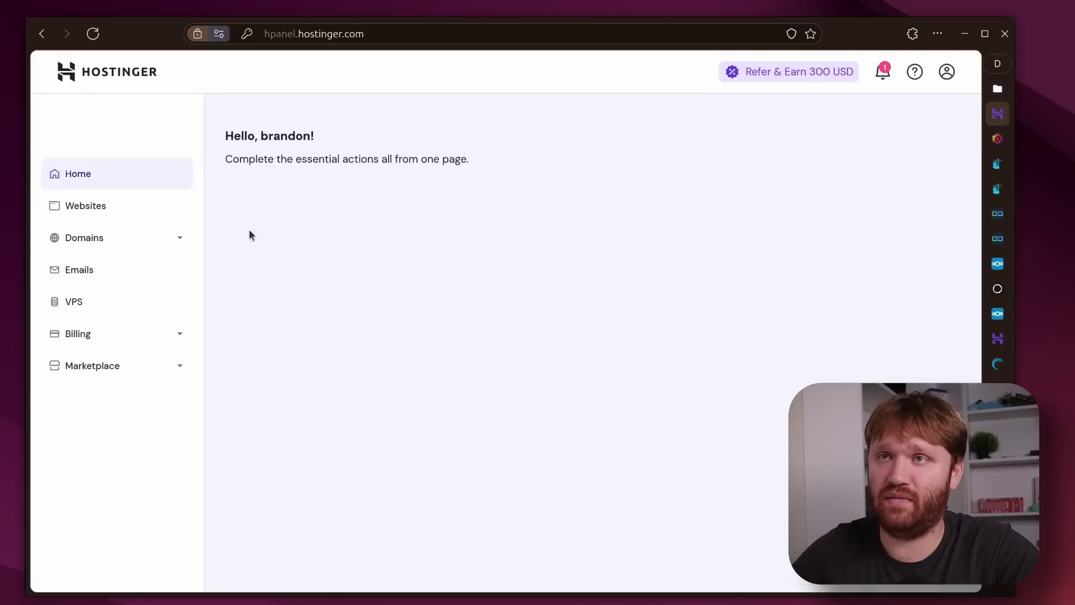
{"action": "scroll", "coordinate": [483, 274], "scroll_direction": "down", "scroll_amount": 5}
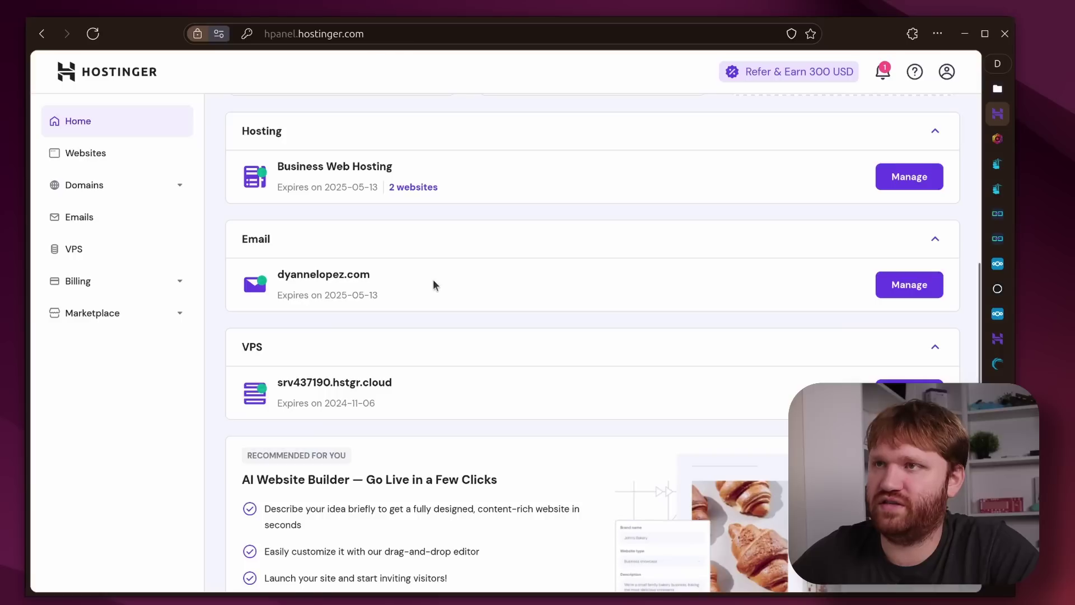
{"action": "scroll", "coordinate": [414, 287], "scroll_direction": "up", "scroll_amount": 1}
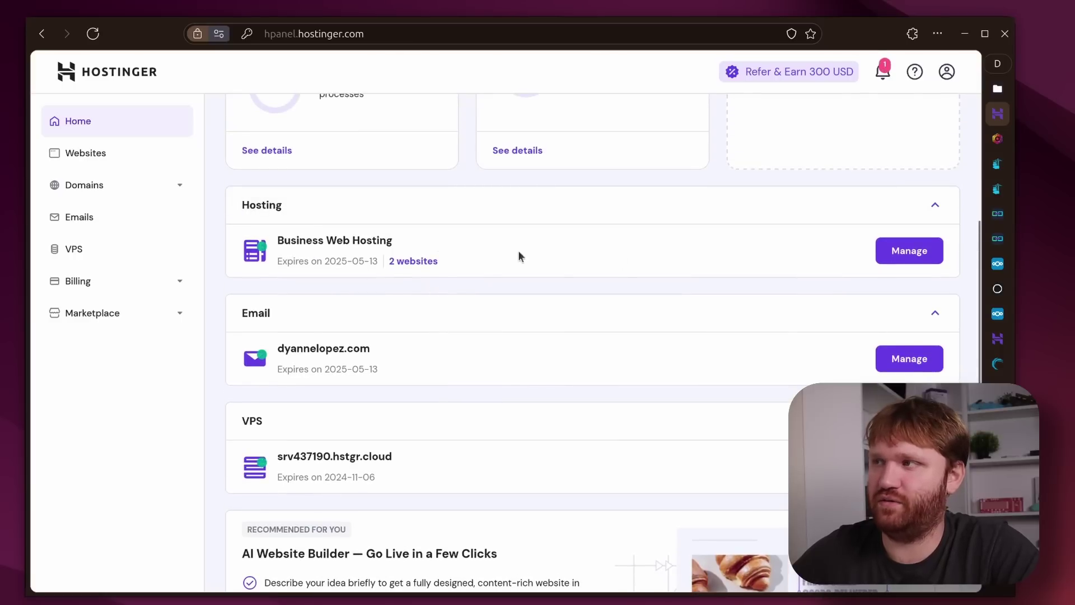
{"action": "left_click", "coordinate": [383, 274]}
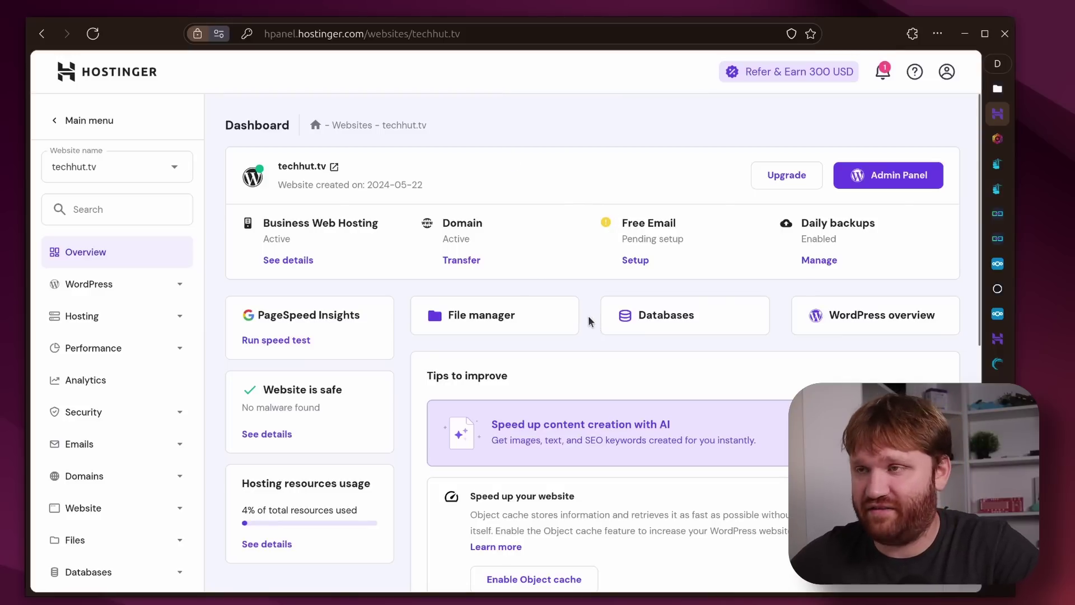
{"action": "scroll", "coordinate": [580, 317], "scroll_direction": "down", "scroll_amount": 1}
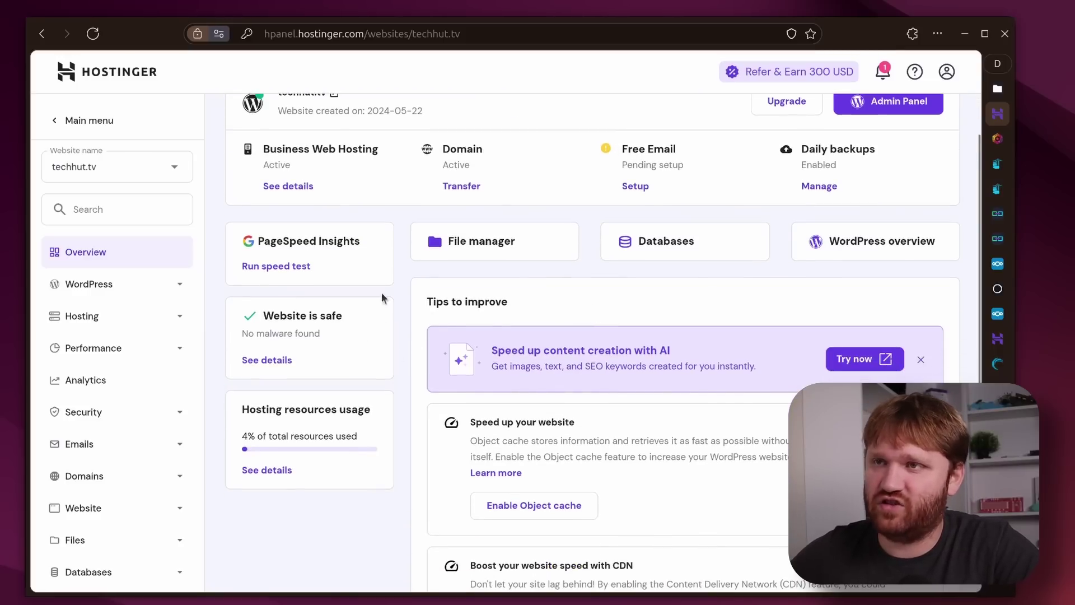
{"action": "left_click", "coordinate": [293, 266]}
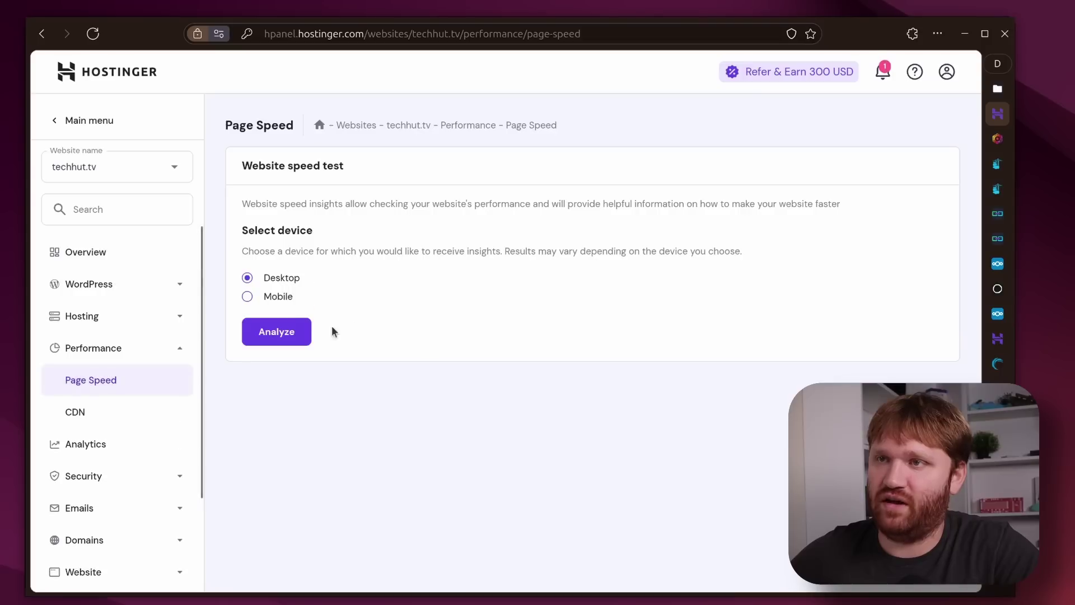
Step: Analyze techhut.tv on Desktop, review the 98 score and diagnostics, then expand WordPress settings
{"action": "left_click", "coordinate": [287, 333]}
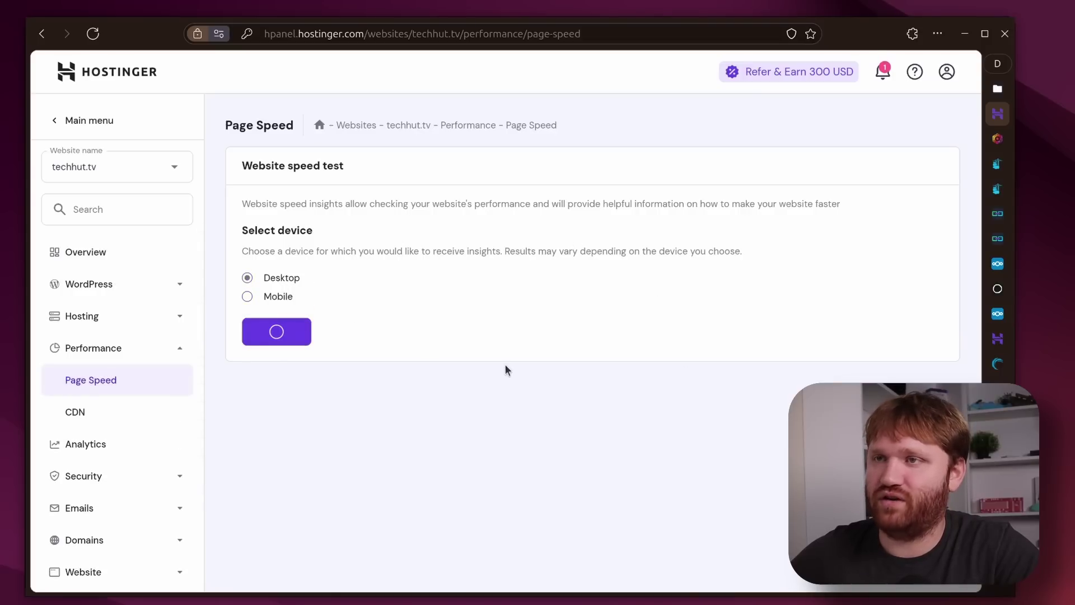
{"action": "scroll", "coordinate": [556, 311], "scroll_direction": "down", "scroll_amount": 3}
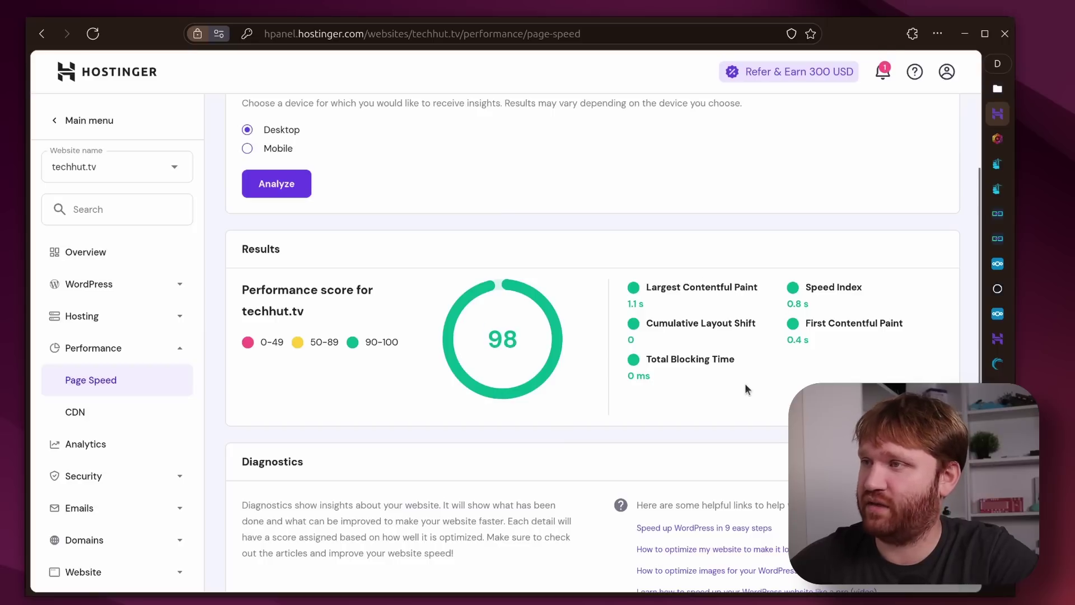
{"action": "scroll", "coordinate": [744, 389], "scroll_direction": "down", "scroll_amount": 6}
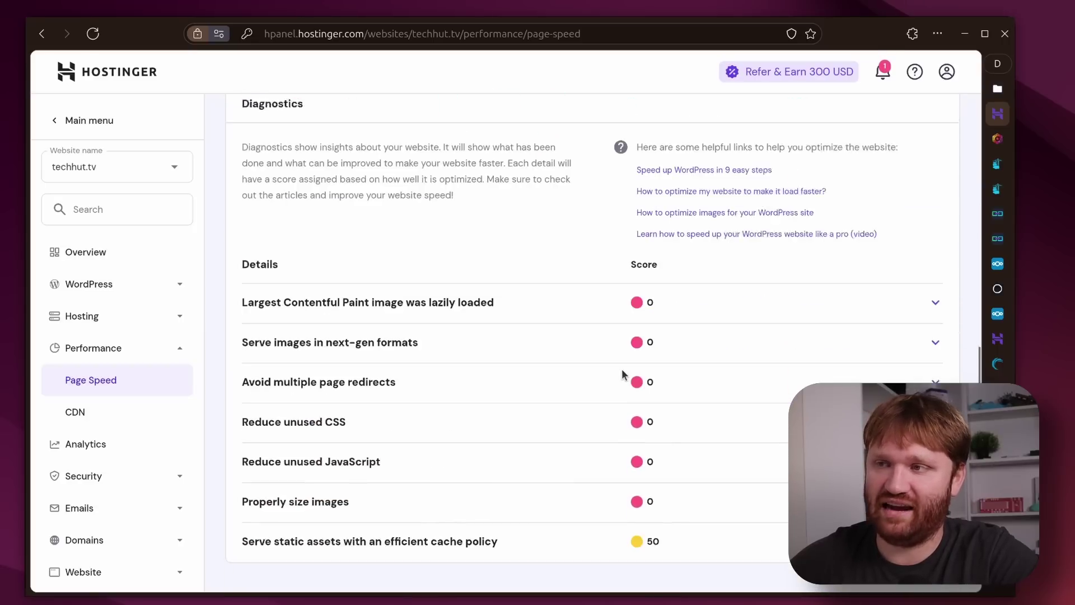
{"action": "scroll", "coordinate": [622, 373], "scroll_direction": "down", "scroll_amount": 1}
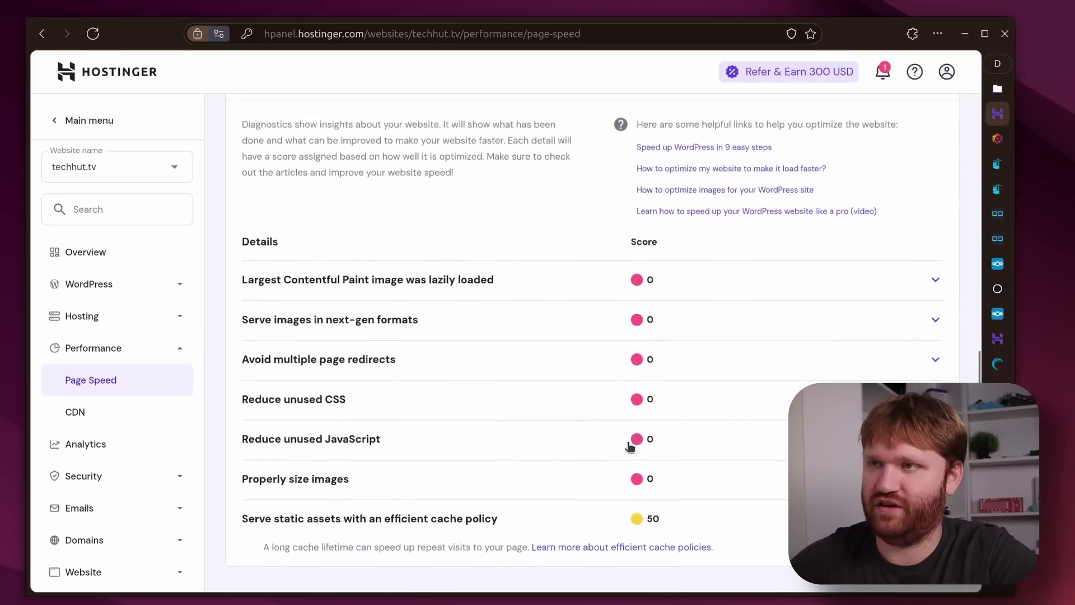
{"action": "scroll", "coordinate": [630, 446], "scroll_direction": "up", "scroll_amount": 10}
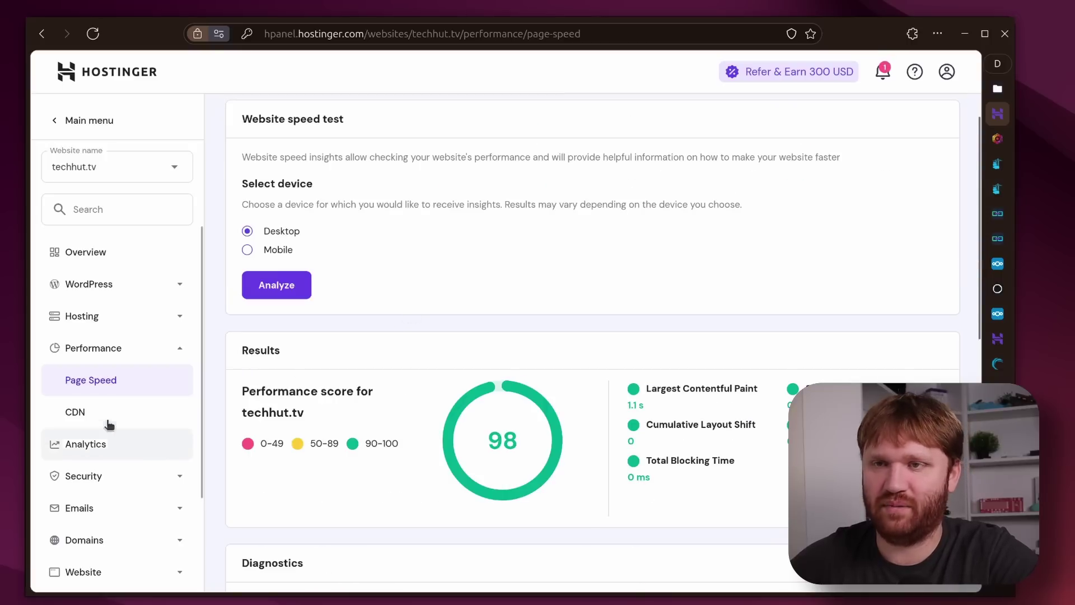
{"action": "left_click", "coordinate": [103, 284]}
Step: Review the techhut.tv WordPress overview settings and suggested plugins, then open its WordPress admin dashboard
{"action": "left_click", "coordinate": [106, 329]}
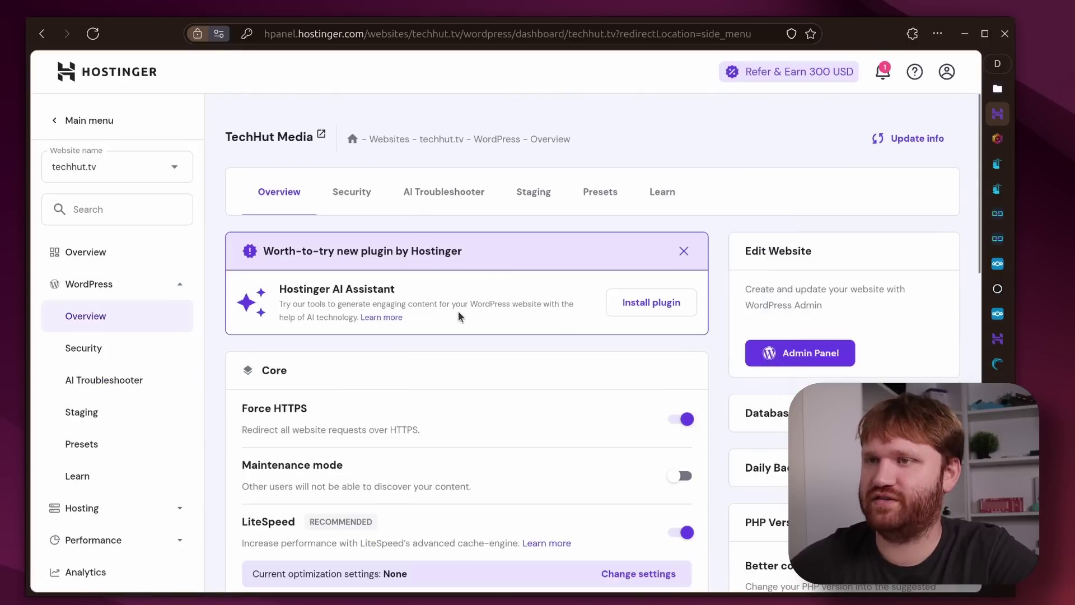
{"action": "scroll", "coordinate": [458, 314], "scroll_direction": "down", "scroll_amount": 3}
{"action": "scroll", "coordinate": [520, 257], "scroll_direction": "down", "scroll_amount": 5}
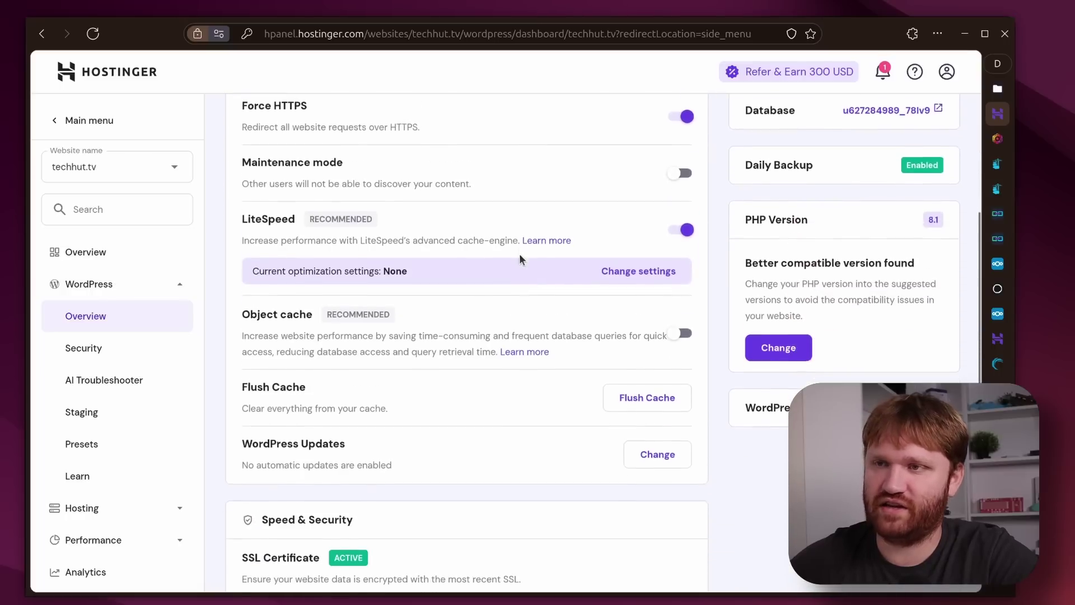
{"action": "scroll", "coordinate": [519, 356], "scroll_direction": "down", "scroll_amount": 3}
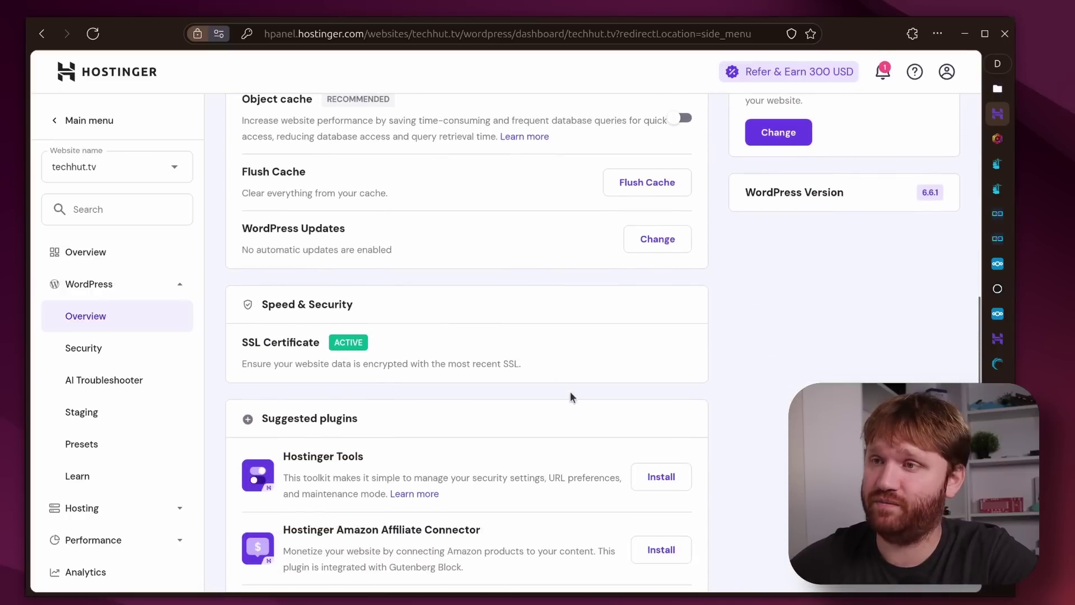
{"action": "scroll", "coordinate": [570, 391], "scroll_direction": "down", "scroll_amount": 3}
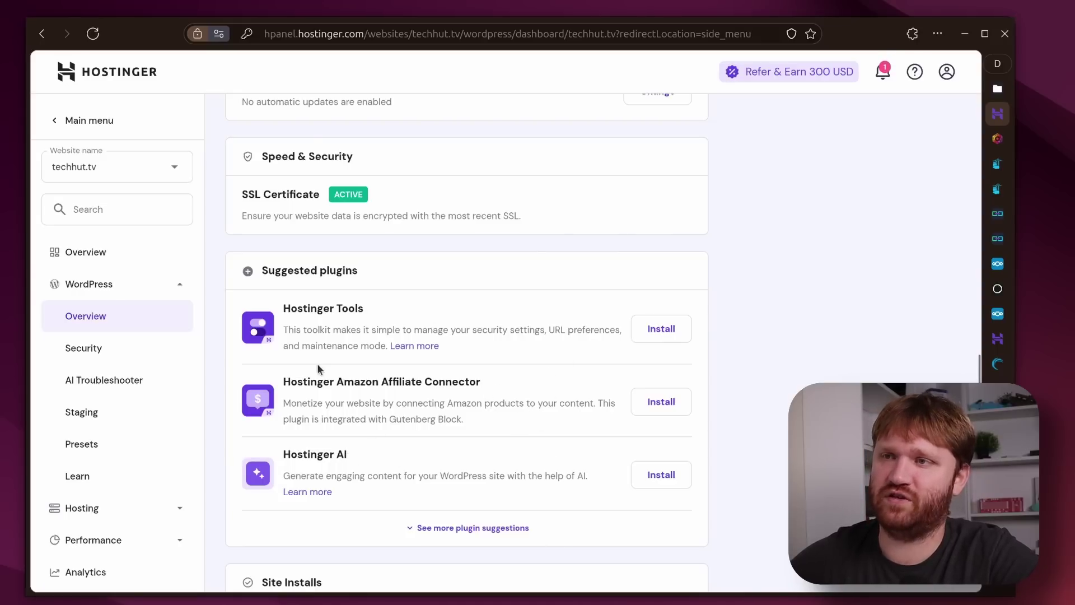
{"action": "left_click_drag", "start_coordinate": [334, 451], "coordinate": [281, 456]}
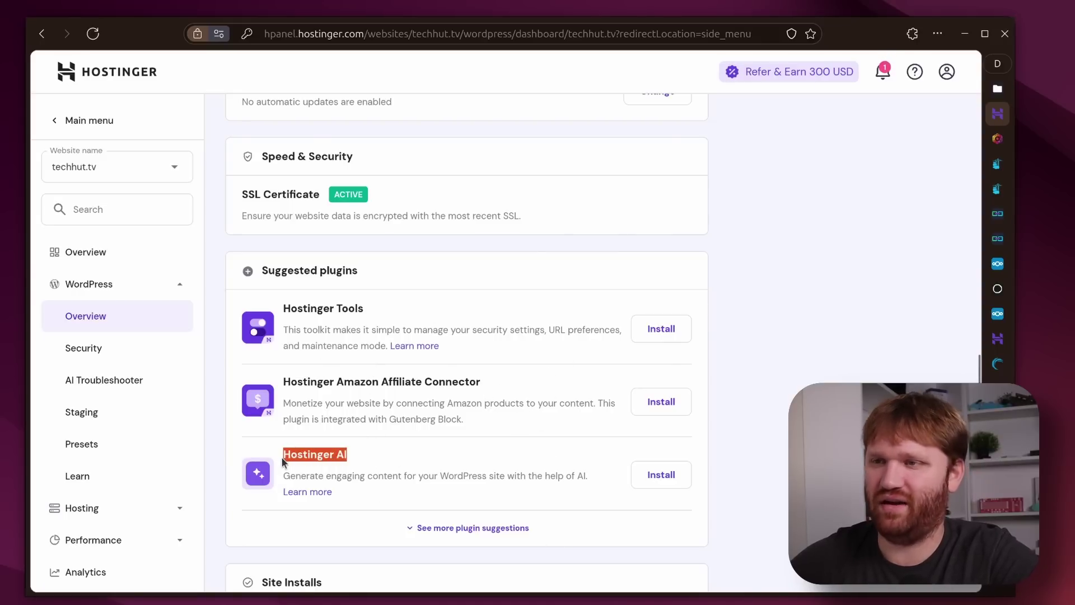
{"action": "left_click", "coordinate": [282, 456]}
{"action": "scroll", "coordinate": [549, 285], "scroll_direction": "down", "scroll_amount": 2}
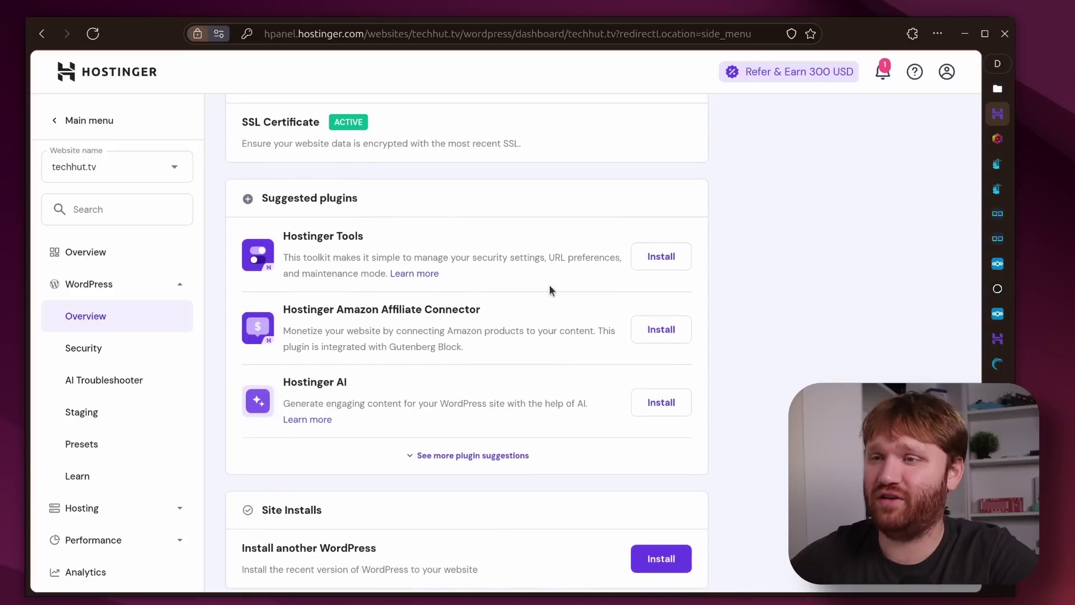
{"action": "scroll", "coordinate": [550, 284], "scroll_direction": "up", "scroll_amount": 7}
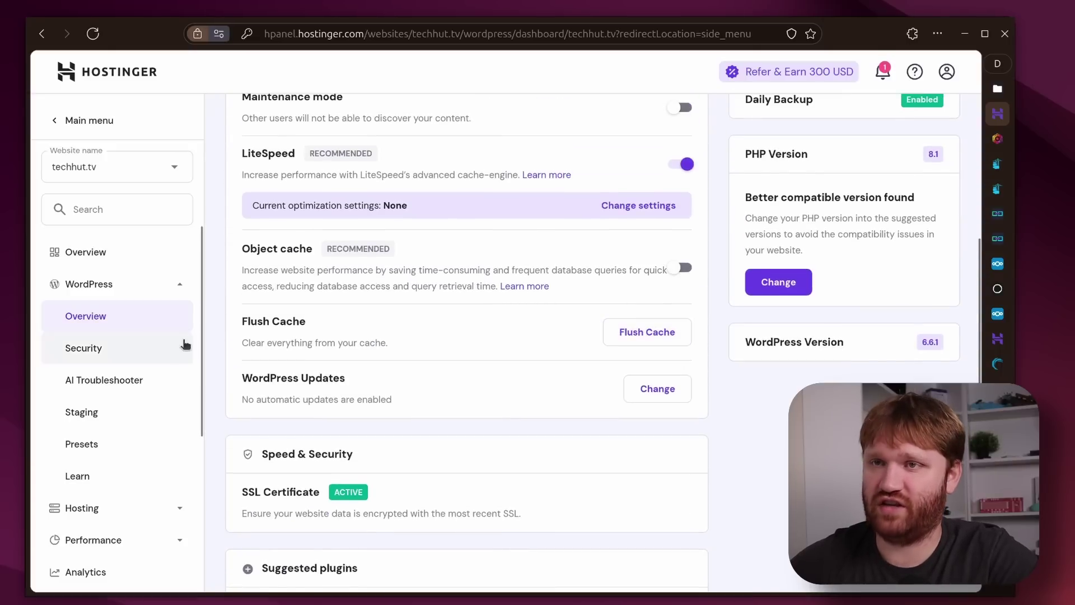
{"action": "scroll", "coordinate": [526, 297], "scroll_direction": "up", "scroll_amount": 3}
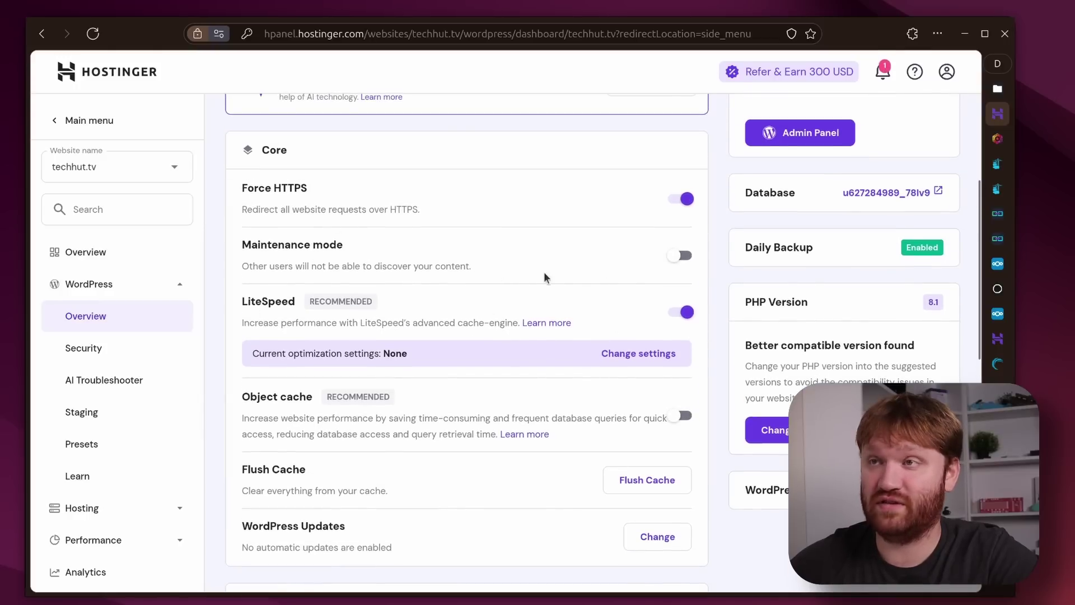
{"action": "scroll", "coordinate": [654, 226], "scroll_direction": "up", "scroll_amount": 4}
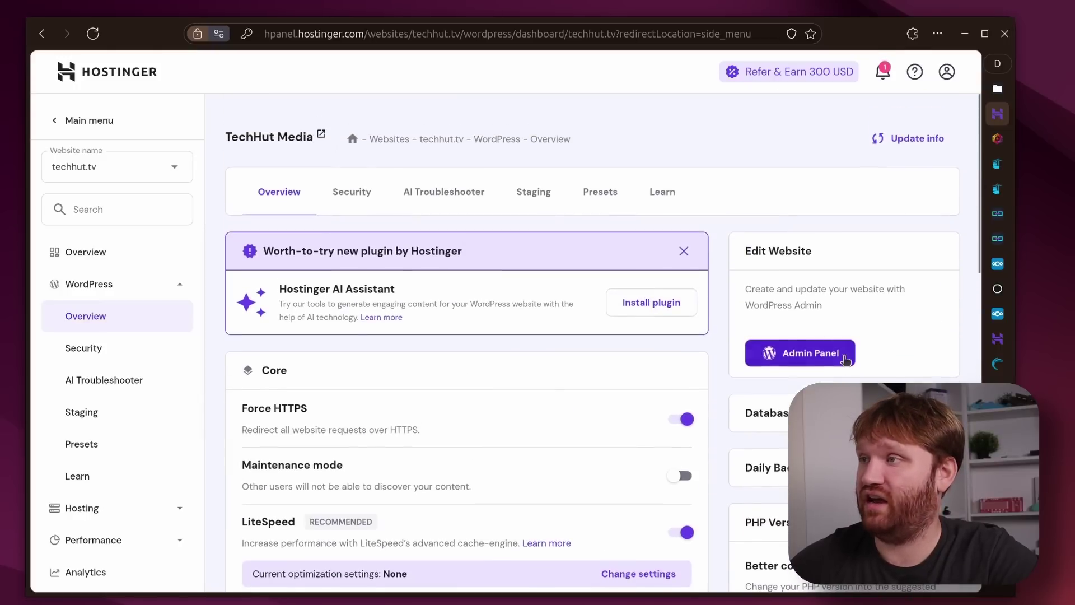
{"action": "left_click", "coordinate": [823, 359]}
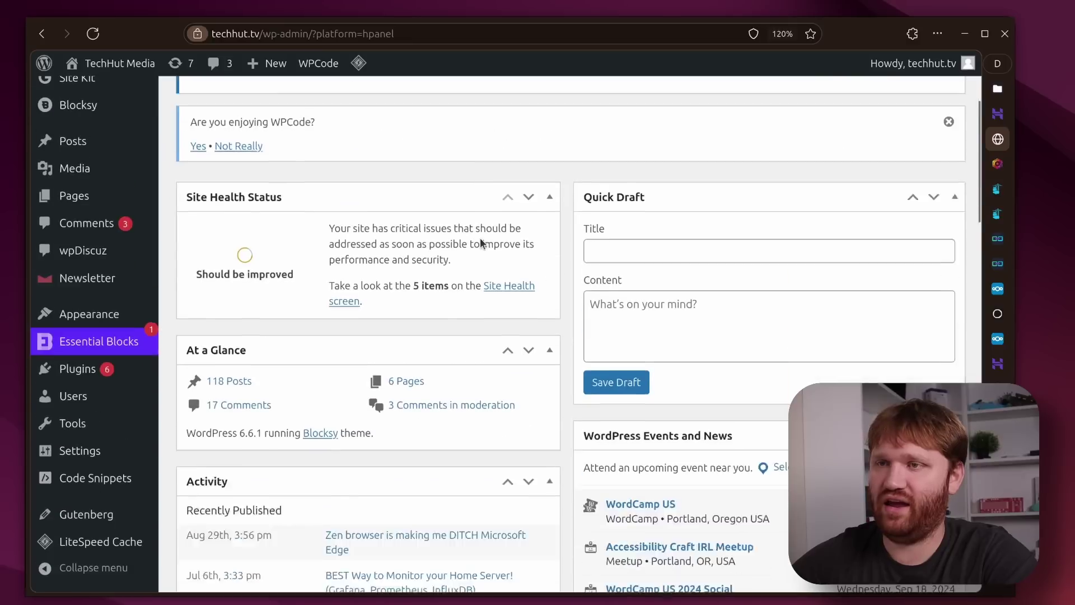
Step: Open the Installed Plugins list, which shows 15 active plugins and 6 available updates
{"action": "scroll", "coordinate": [480, 242], "scroll_direction": "down", "scroll_amount": 1}
{"action": "scroll", "coordinate": [480, 237], "scroll_direction": "up", "scroll_amount": 5}
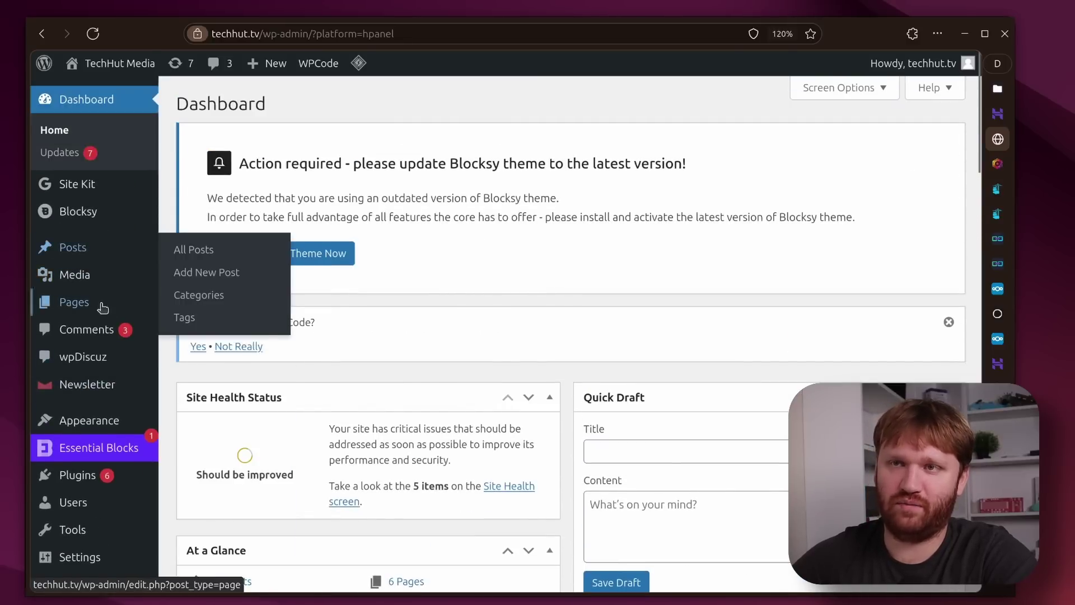
{"action": "scroll", "coordinate": [101, 324], "scroll_direction": "down", "scroll_amount": 3}
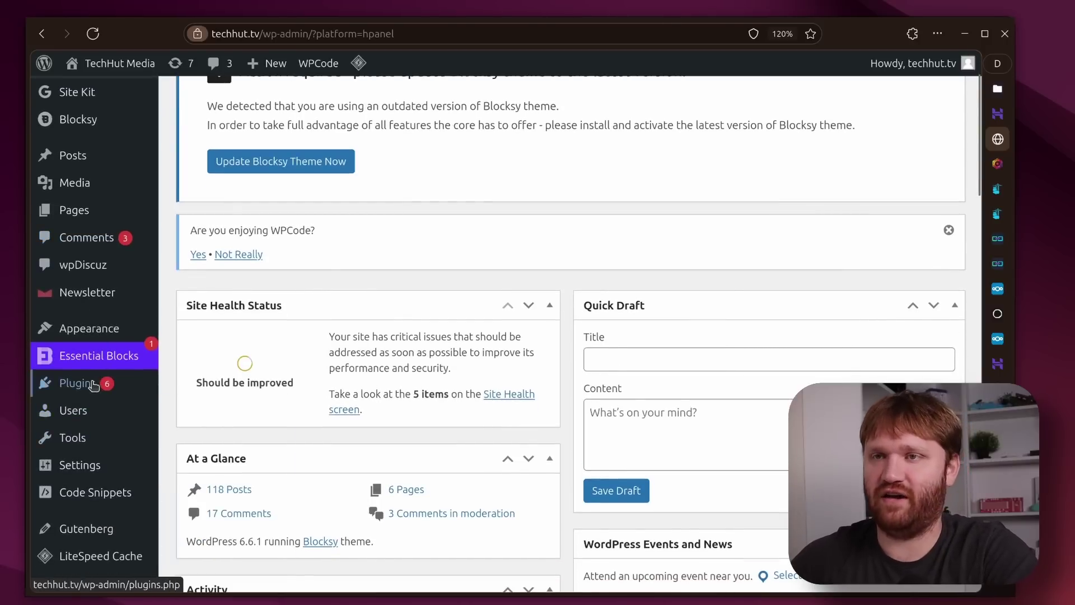
{"action": "left_click", "coordinate": [94, 386]}
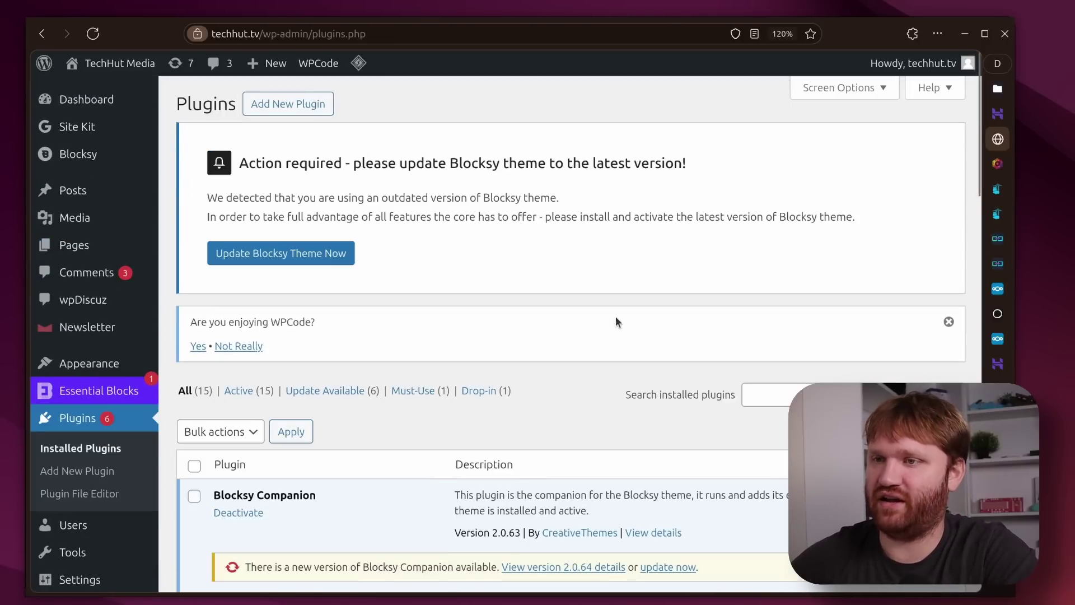
{"action": "scroll", "coordinate": [616, 322], "scroll_direction": "down", "scroll_amount": 3}
{"action": "scroll", "coordinate": [322, 331], "scroll_direction": "down", "scroll_amount": 2}
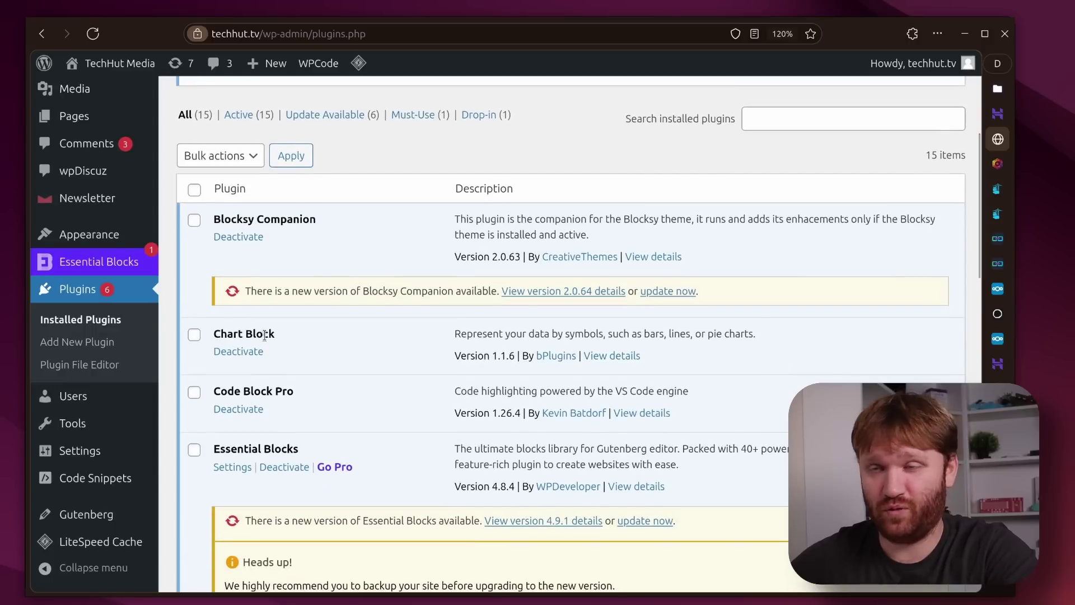
{"action": "scroll", "coordinate": [320, 350], "scroll_direction": "down", "scroll_amount": 3}
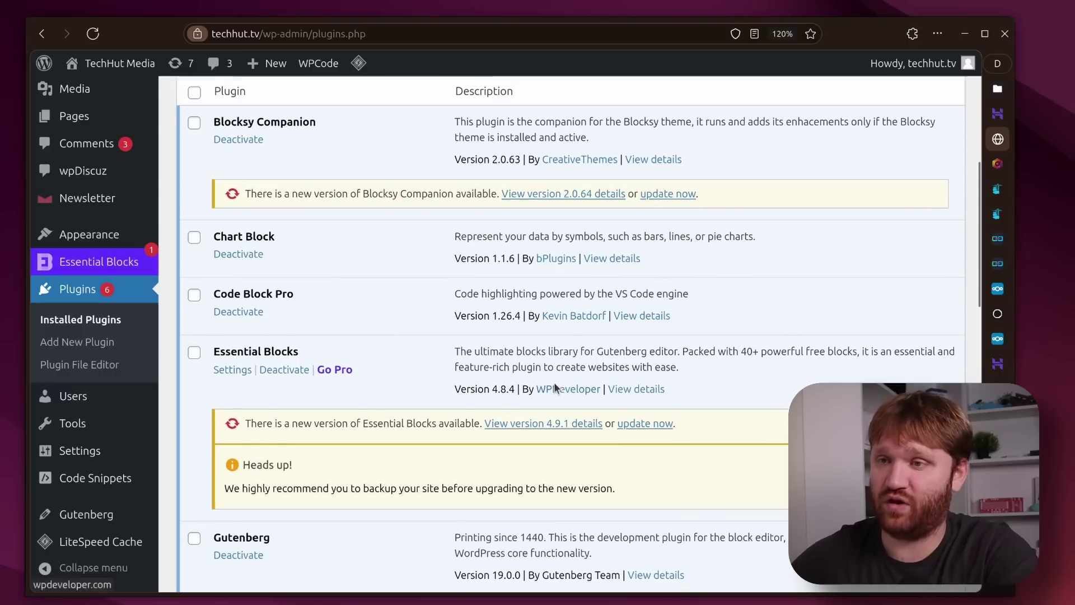
{"action": "scroll", "coordinate": [553, 382], "scroll_direction": "down", "scroll_amount": 3}
Step: Highlight the Essential Blocks plugin and continue down the plugin list
{"action": "left_click_drag", "start_coordinate": [213, 259], "coordinate": [293, 265]}
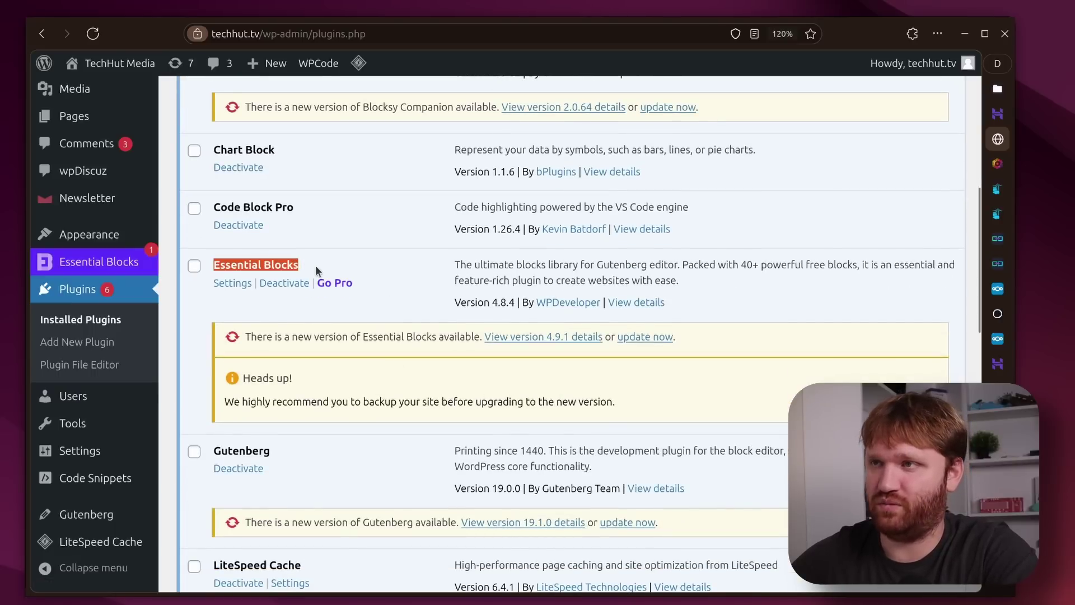
{"action": "left_click", "coordinate": [505, 267]}
{"action": "scroll", "coordinate": [524, 278], "scroll_direction": "down", "scroll_amount": 3}
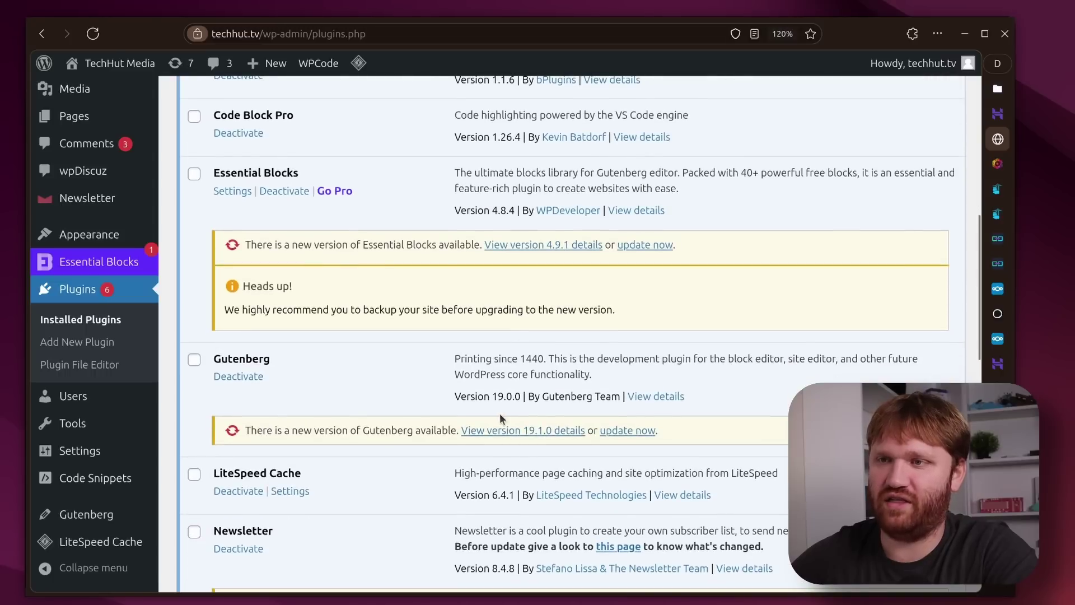
{"action": "scroll", "coordinate": [505, 389], "scroll_direction": "down", "scroll_amount": 9}
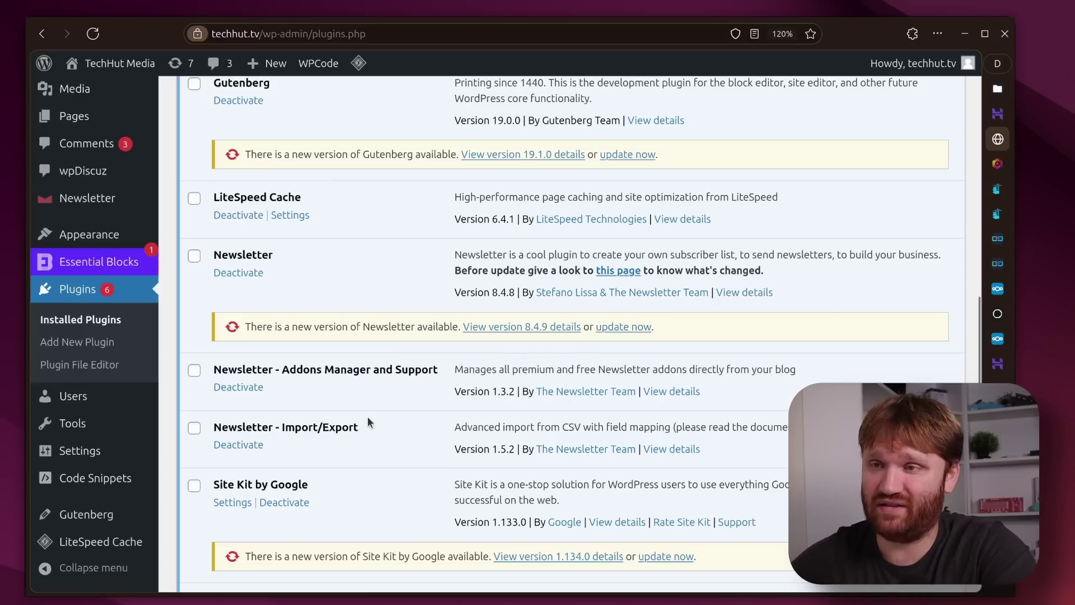
{"action": "scroll", "coordinate": [319, 445], "scroll_direction": "down", "scroll_amount": 3}
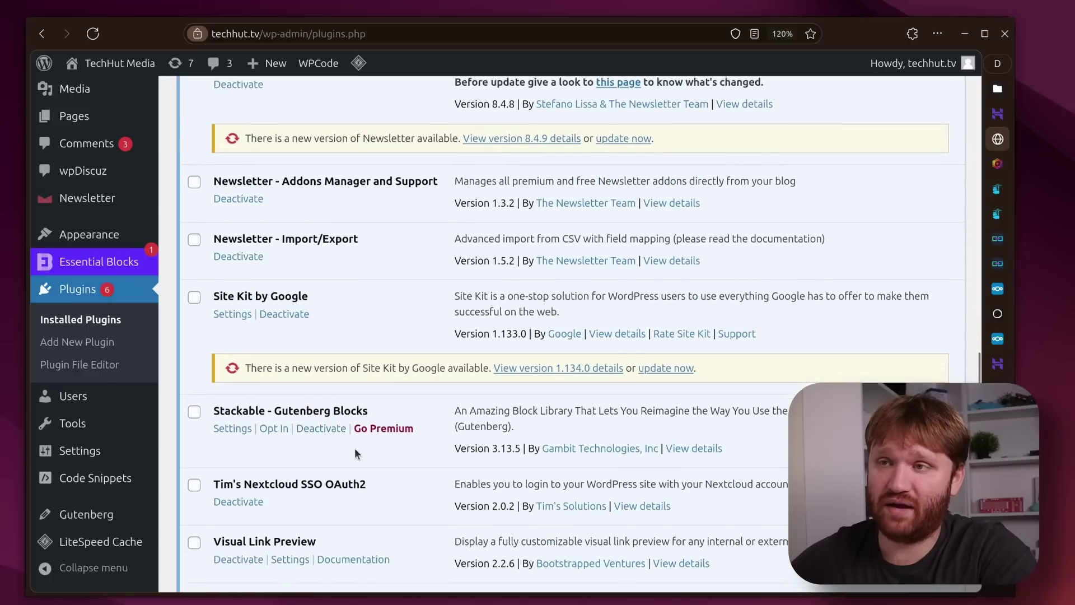
{"action": "scroll", "coordinate": [355, 449], "scroll_direction": "down", "scroll_amount": 4}
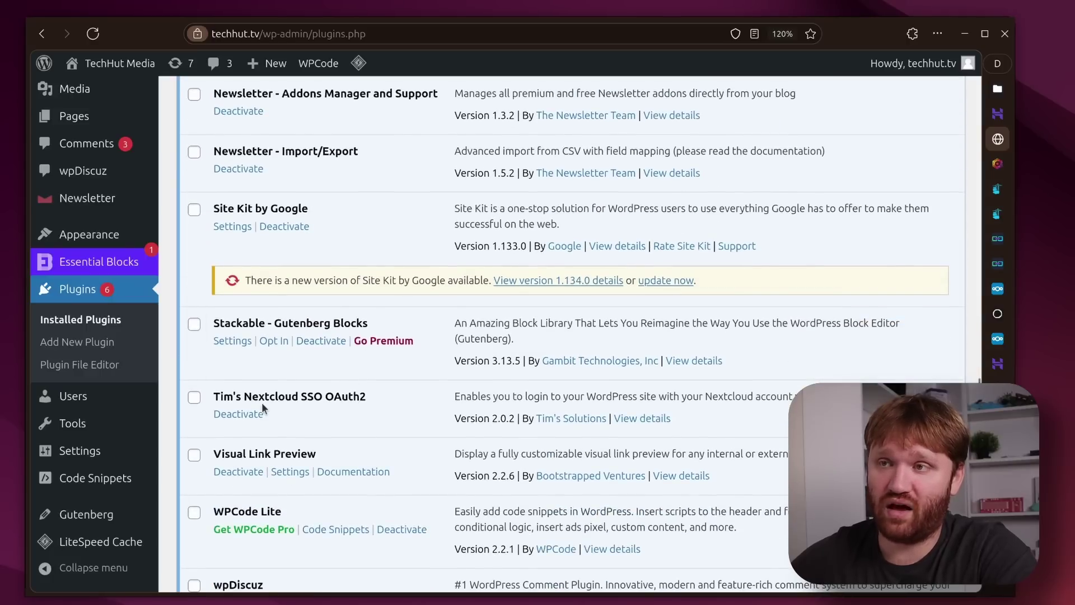
Step: Highlight the Tim's Nextcloud SSO OAuth2, Visual Link Preview and wpDiscuz plugin names
{"action": "left_click_drag", "start_coordinate": [215, 401], "coordinate": [392, 387]}
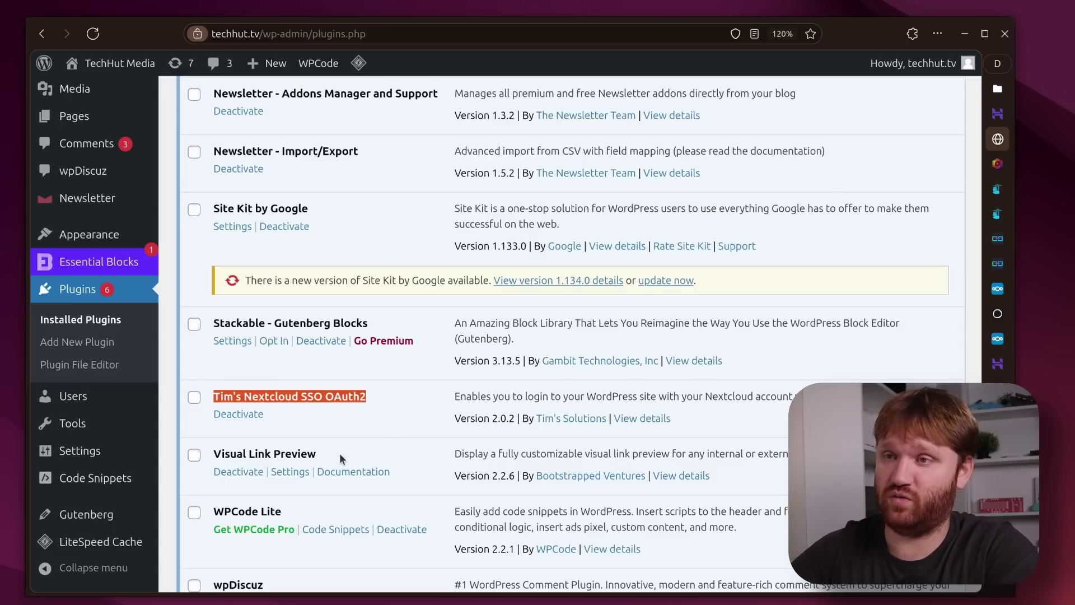
{"action": "scroll", "coordinate": [347, 391], "scroll_direction": "down", "scroll_amount": 3}
{"action": "left_click_drag", "start_coordinate": [214, 362], "coordinate": [316, 364]}
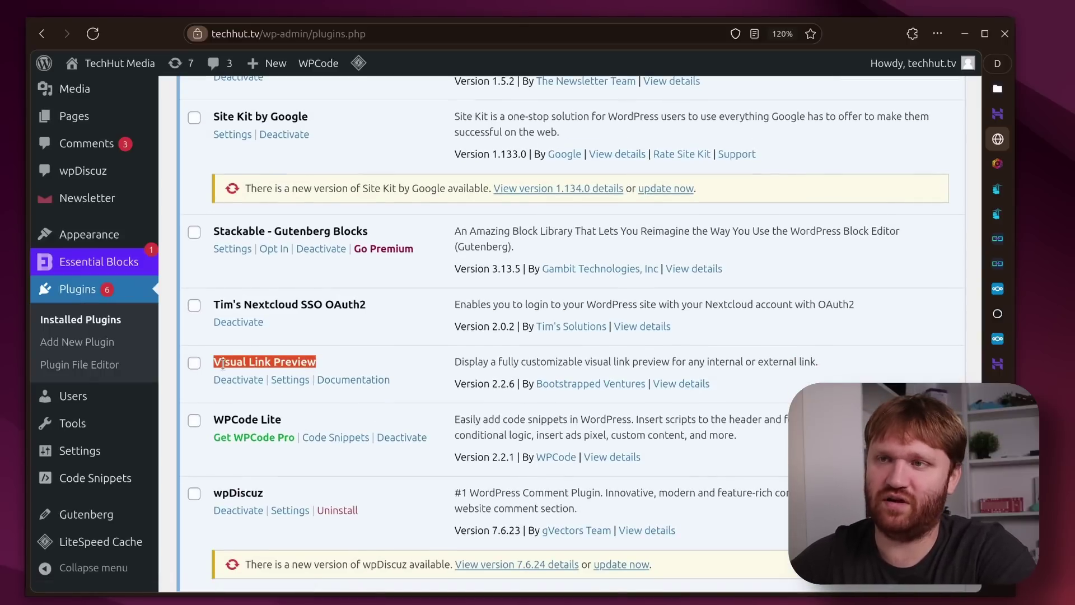
{"action": "left_click_drag", "start_coordinate": [223, 363], "coordinate": [317, 362]}
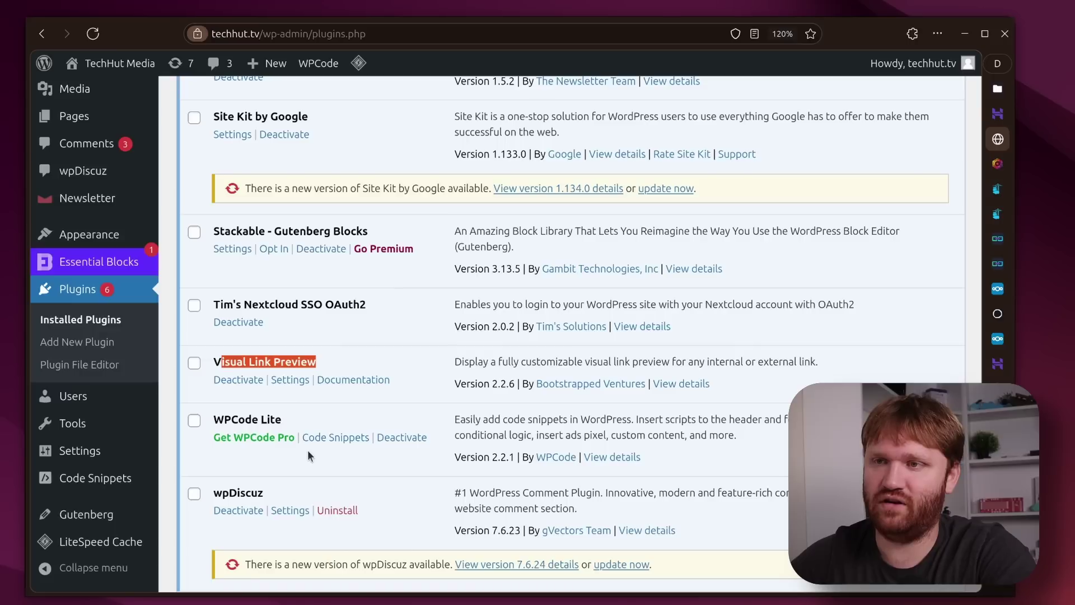
{"action": "scroll", "coordinate": [267, 430], "scroll_direction": "down", "scroll_amount": 3}
{"action": "left_click_drag", "start_coordinate": [222, 401], "coordinate": [257, 404]}
{"action": "left_click", "coordinate": [288, 34]}
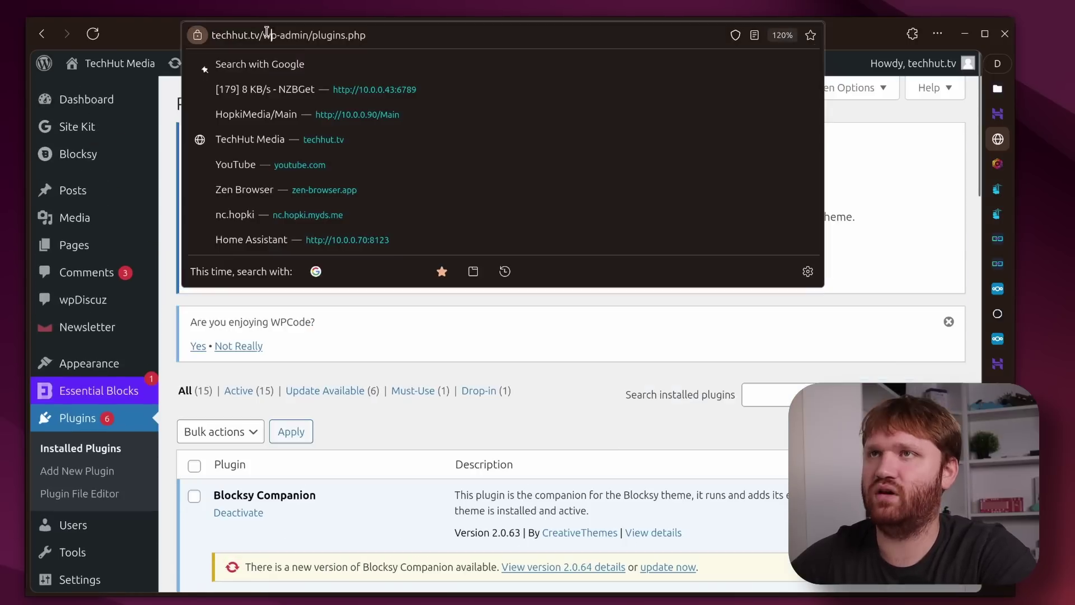
Step: Load the techhut.tv homepage and open the Zen browser article
{"action": "left_click_drag", "start_coordinate": [305, 34], "coordinate": [444, 32]}
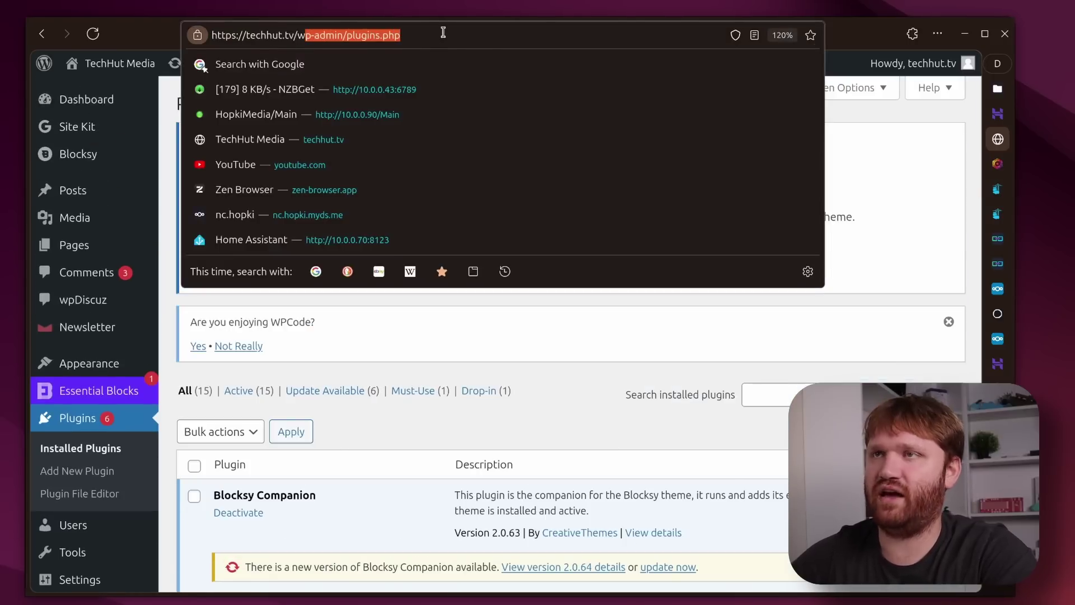
{"action": "key", "text": "BackSpace"}
{"action": "key", "text": "Return"}
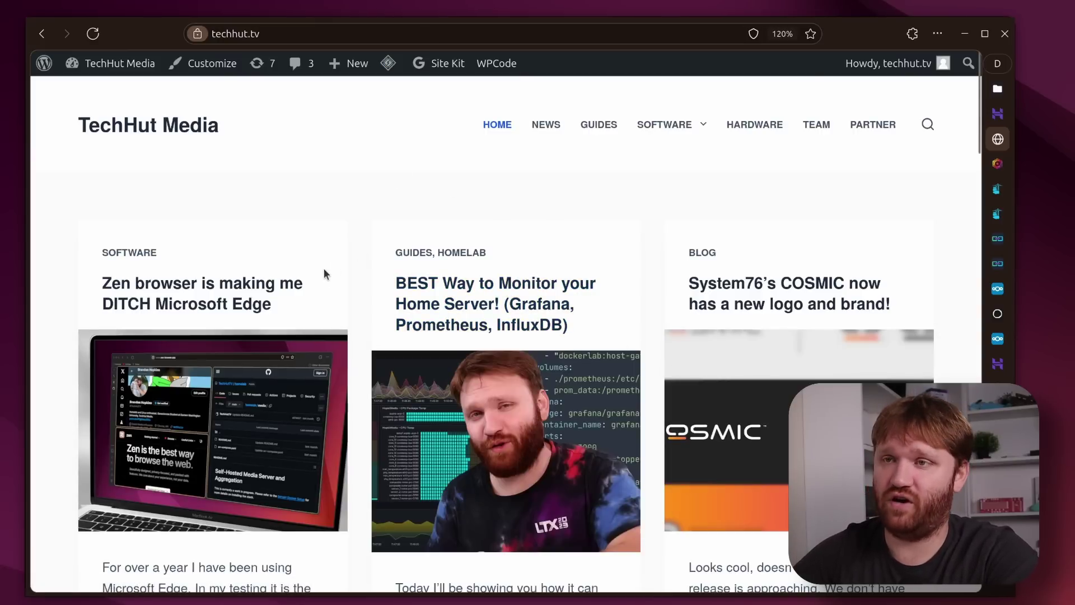
{"action": "scroll", "coordinate": [324, 271], "scroll_direction": "down", "scroll_amount": 2}
{"action": "left_click", "coordinate": [168, 211]}
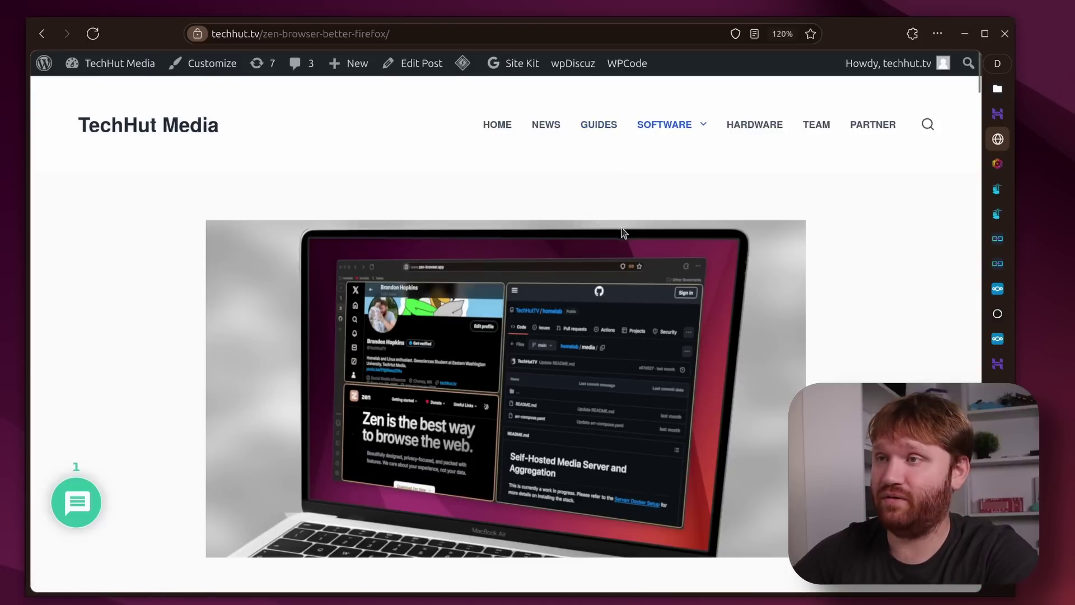
Step: Read through the Zen browser article and copy its CSS code example
{"action": "scroll", "coordinate": [754, 304], "scroll_direction": "down", "scroll_amount": 7}
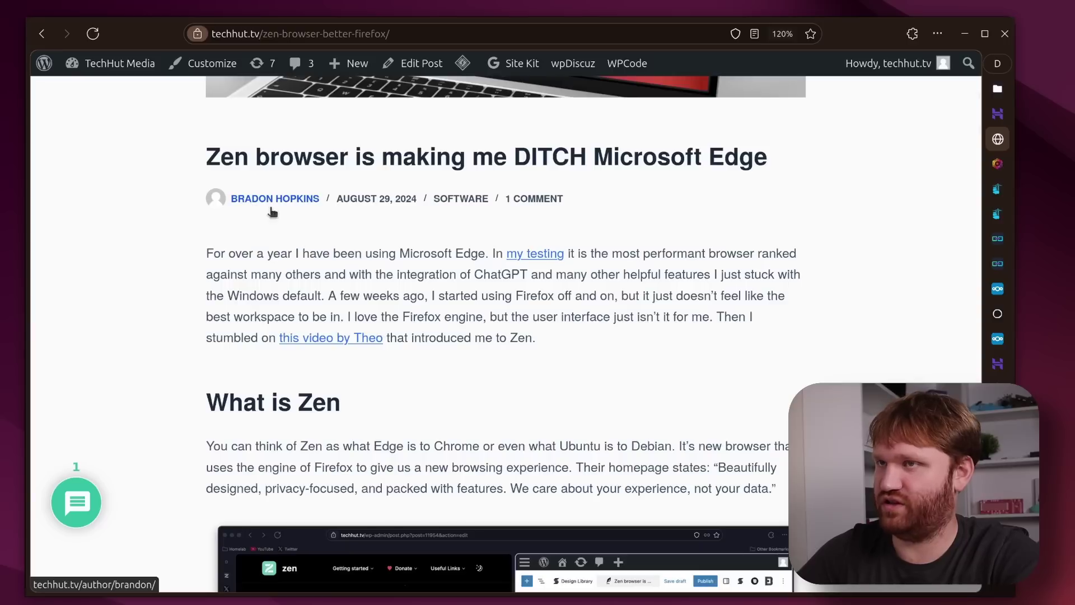
{"action": "scroll", "coordinate": [644, 353], "scroll_direction": "down", "scroll_amount": 2}
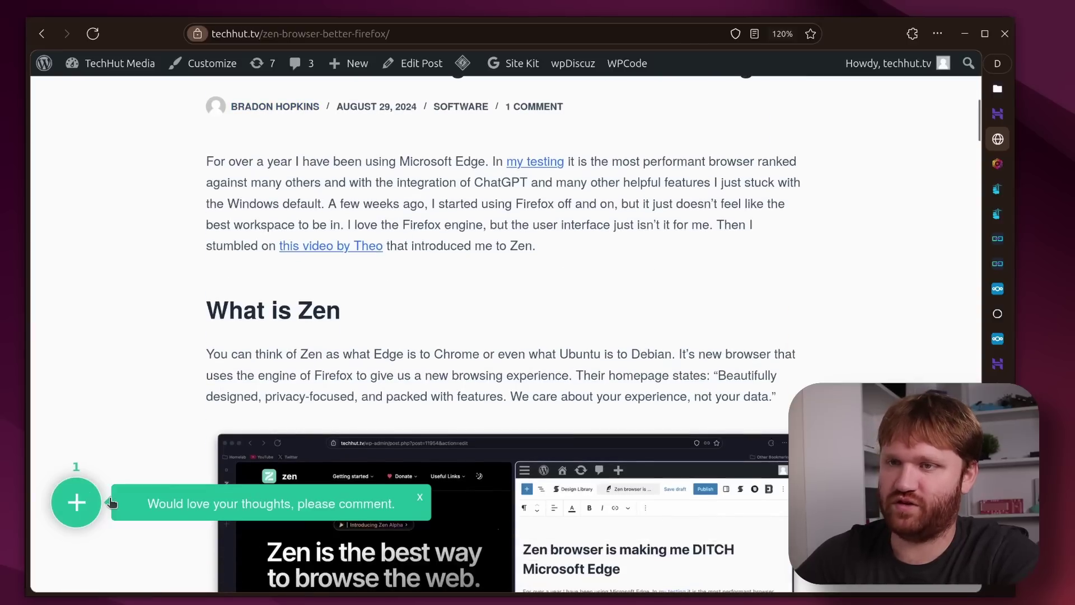
{"action": "scroll", "coordinate": [545, 330], "scroll_direction": "down", "scroll_amount": 7}
{"action": "scroll", "coordinate": [545, 324], "scroll_direction": "down", "scroll_amount": 8}
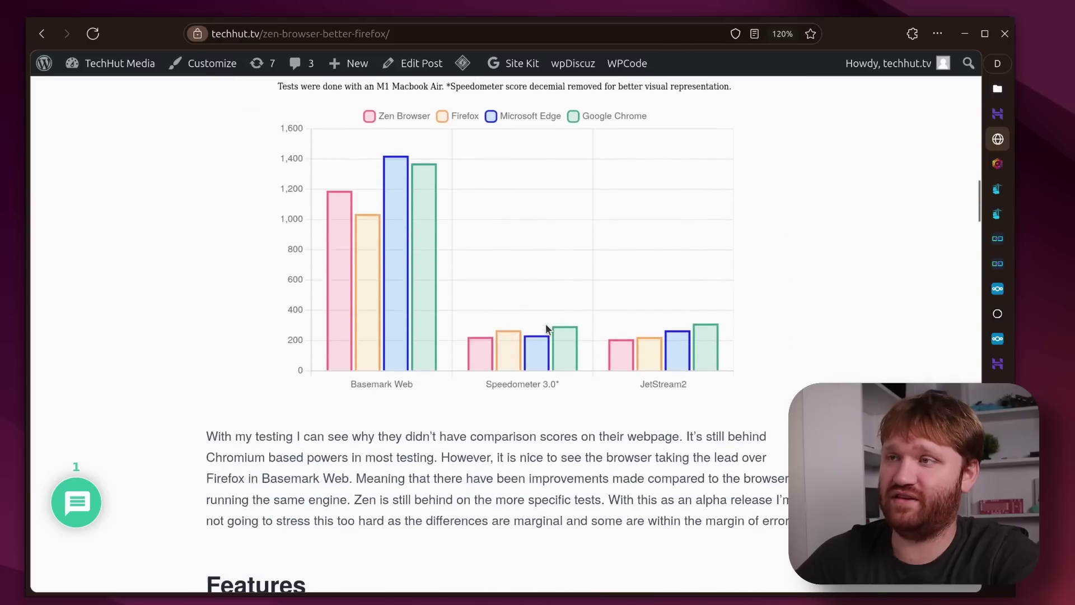
{"action": "scroll", "coordinate": [546, 323], "scroll_direction": "up", "scroll_amount": 2}
{"action": "mouse_move", "coordinate": [516, 430]}
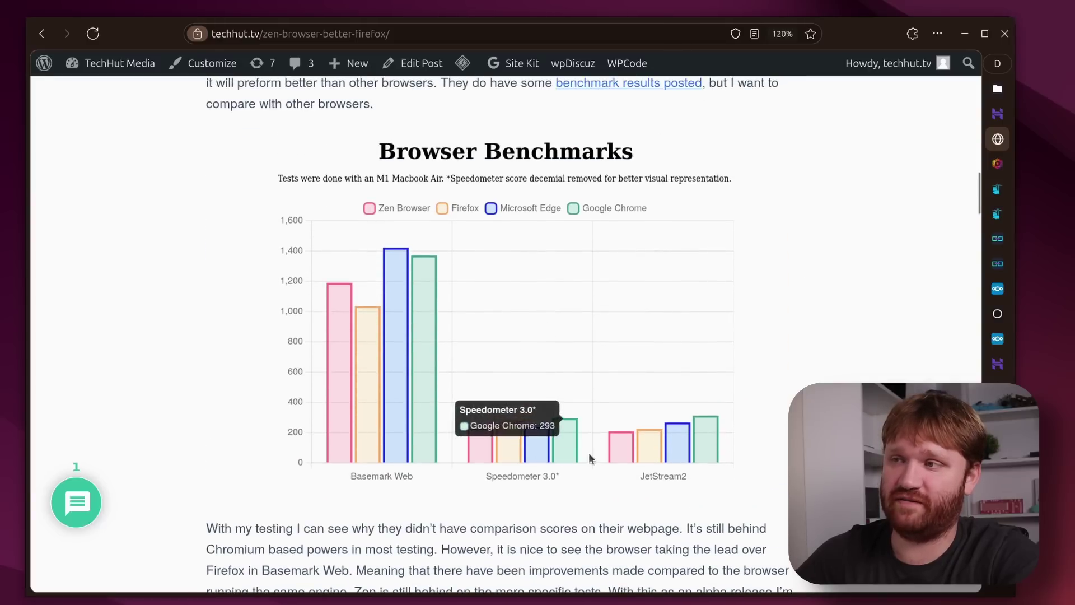
{"action": "mouse_move", "coordinate": [683, 455]}
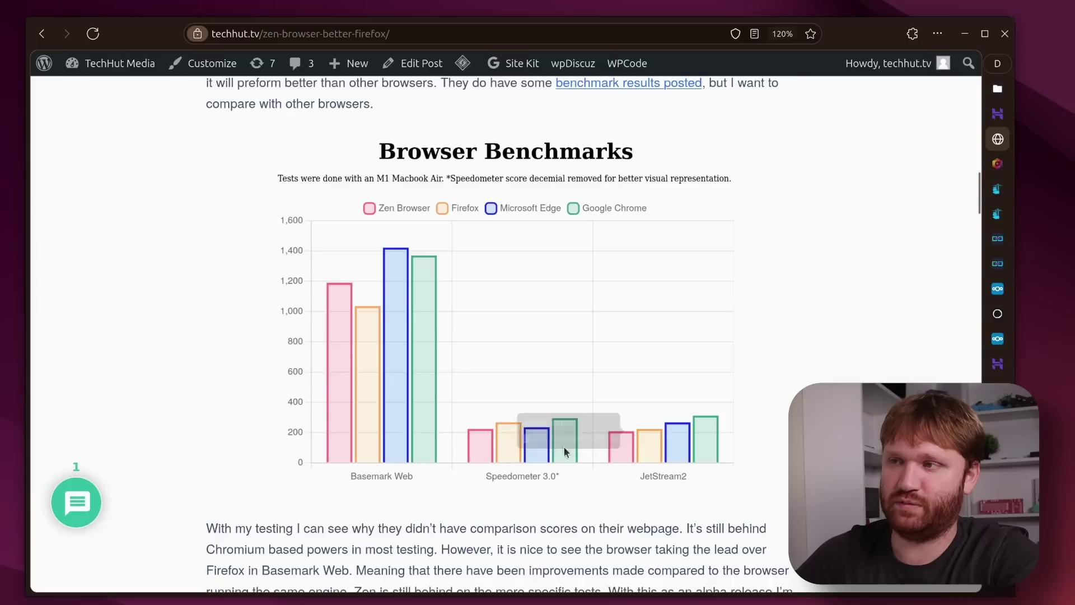
{"action": "mouse_move", "coordinate": [418, 401]}
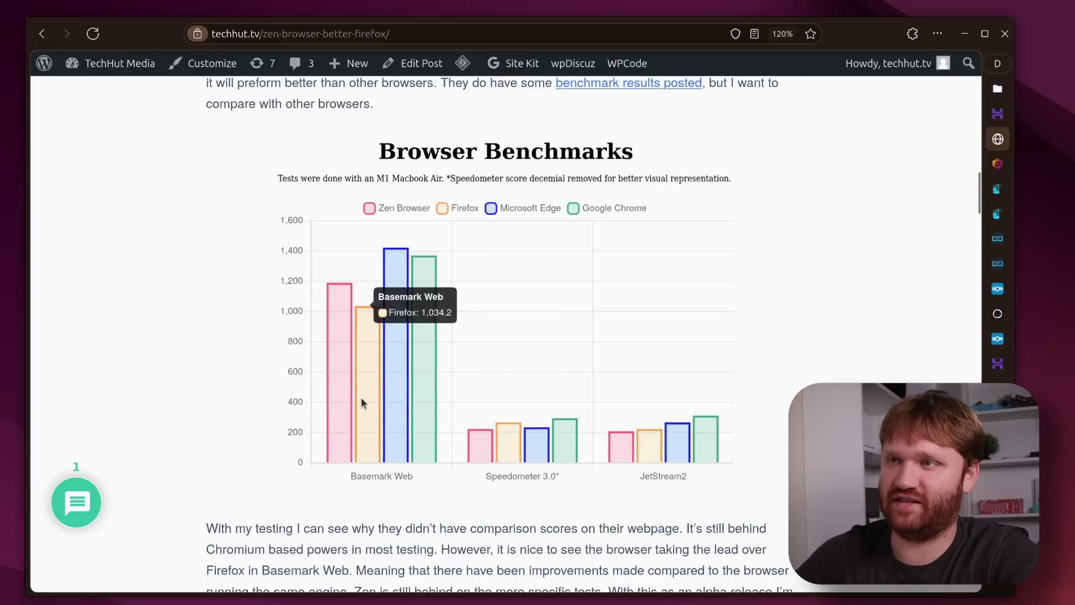
{"action": "scroll", "coordinate": [845, 360], "scroll_direction": "down", "scroll_amount": 15}
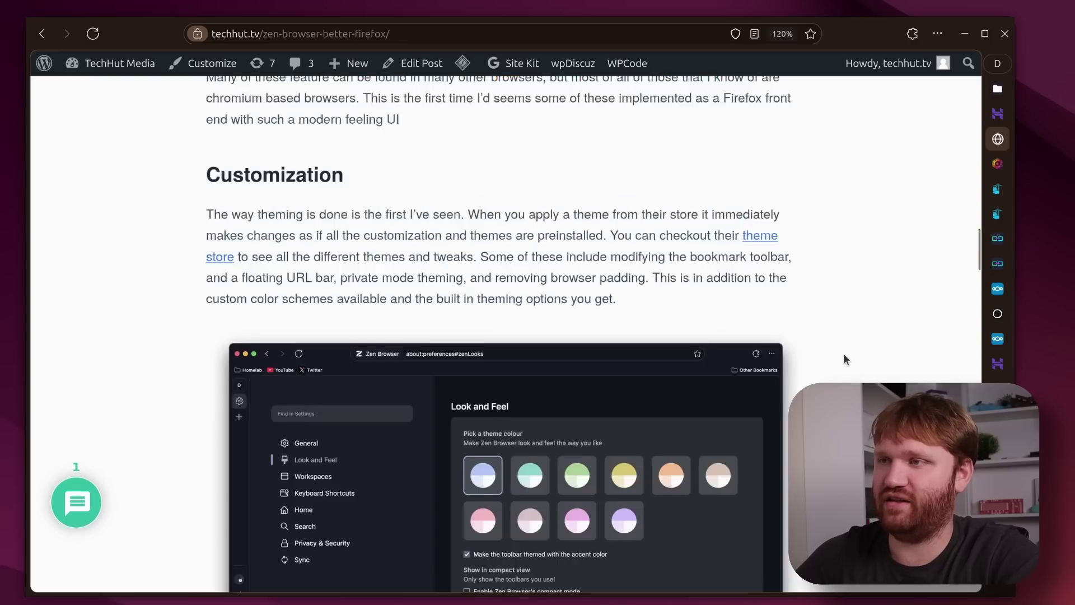
{"action": "scroll", "coordinate": [845, 359], "scroll_direction": "up", "scroll_amount": 10}
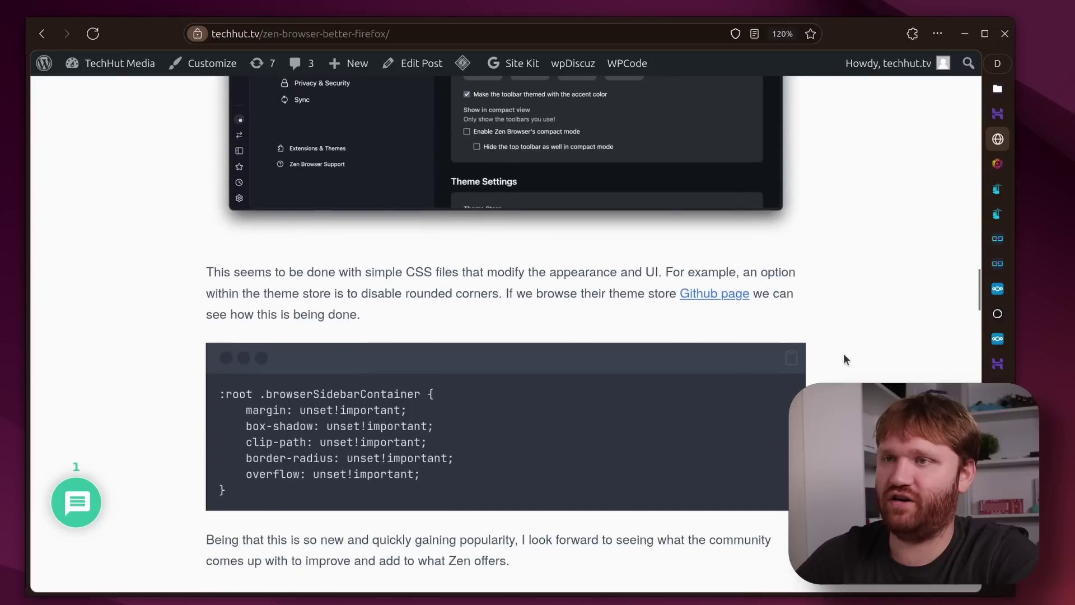
{"action": "left_click_drag", "start_coordinate": [456, 497], "coordinate": [224, 393]}
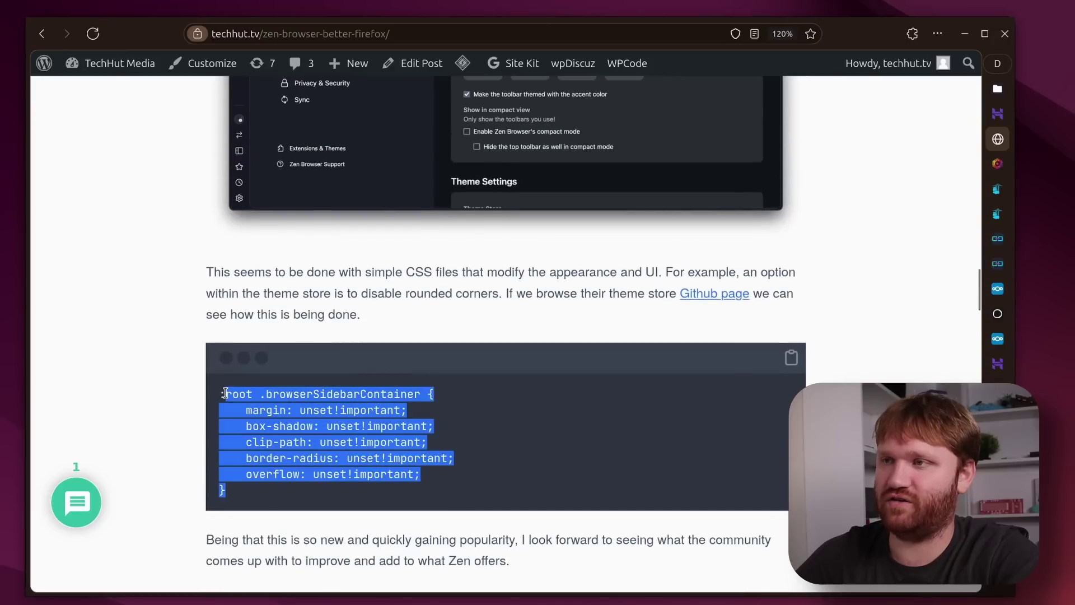
{"action": "left_click", "coordinate": [510, 437]}
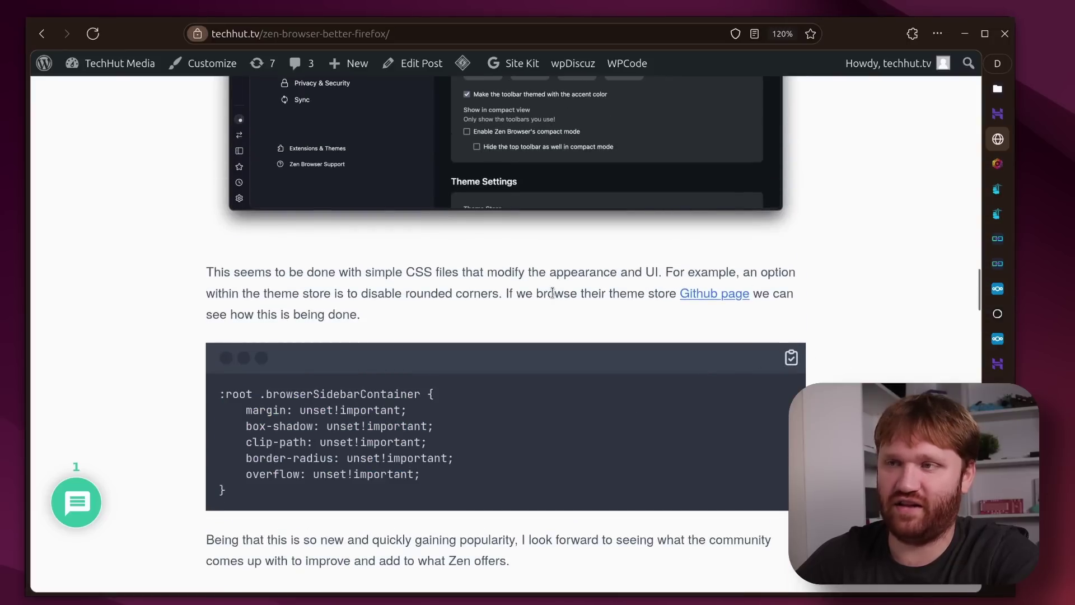
Step: Open the EU end-to-end encryption article from News, then return to hPanel's techhut.tv overview
{"action": "scroll", "coordinate": [707, 370], "scroll_direction": "down", "scroll_amount": 10}
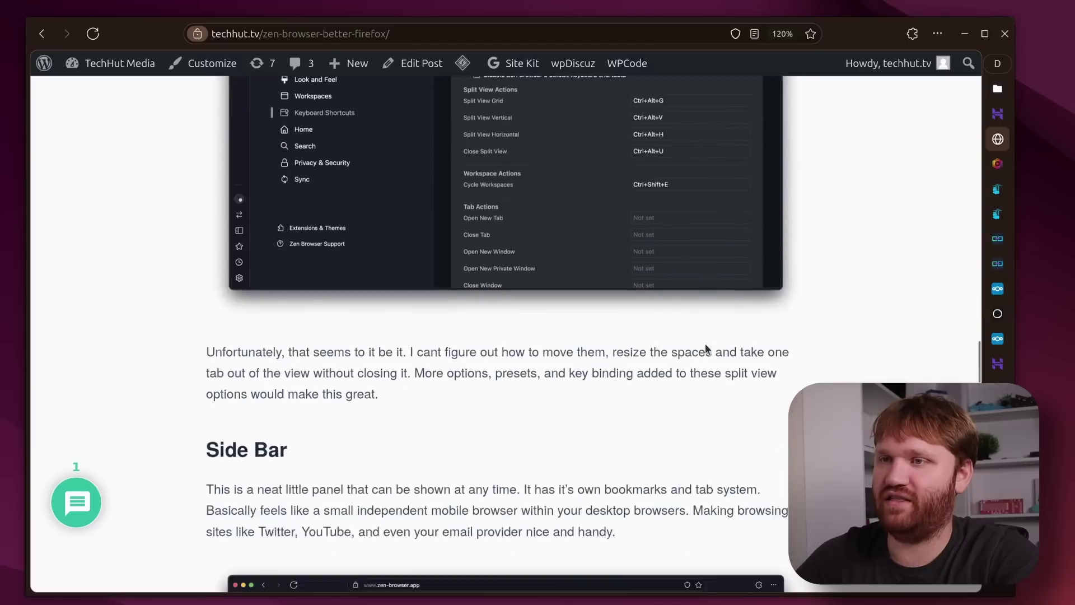
{"action": "scroll", "coordinate": [705, 343], "scroll_direction": "down", "scroll_amount": 10}
{"action": "scroll", "coordinate": [704, 344], "scroll_direction": "up", "scroll_amount": 2}
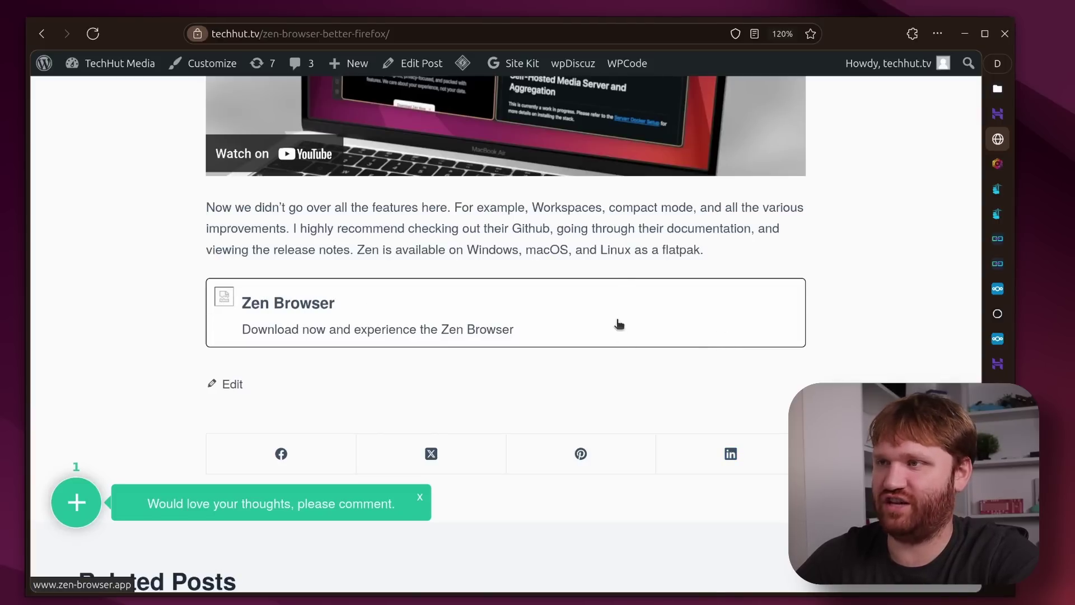
{"action": "scroll", "coordinate": [801, 257], "scroll_direction": "up", "scroll_amount": 20}
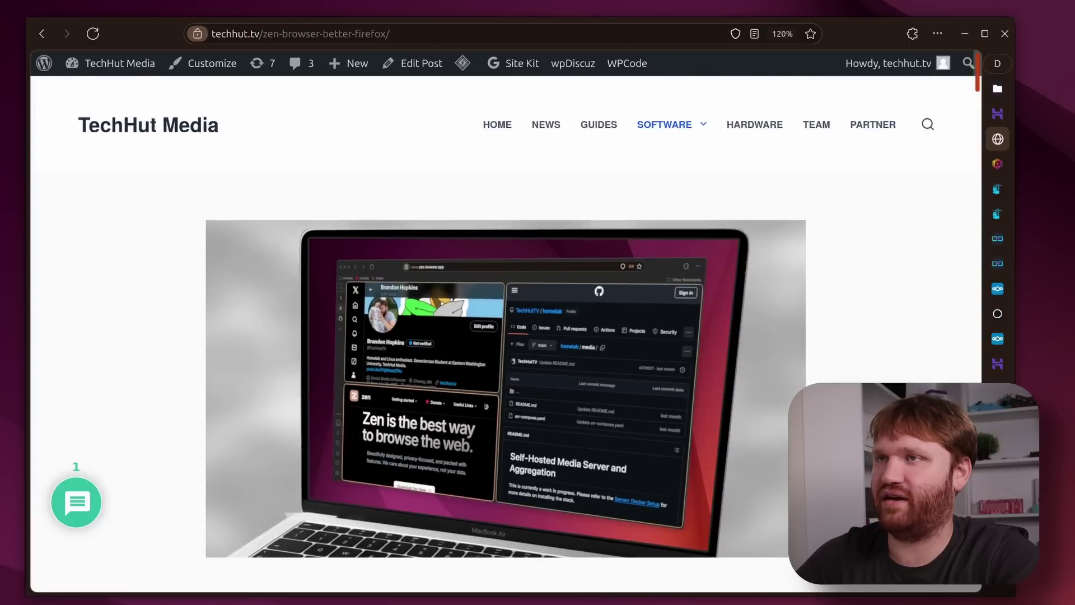
{"action": "left_click", "coordinate": [551, 125]}
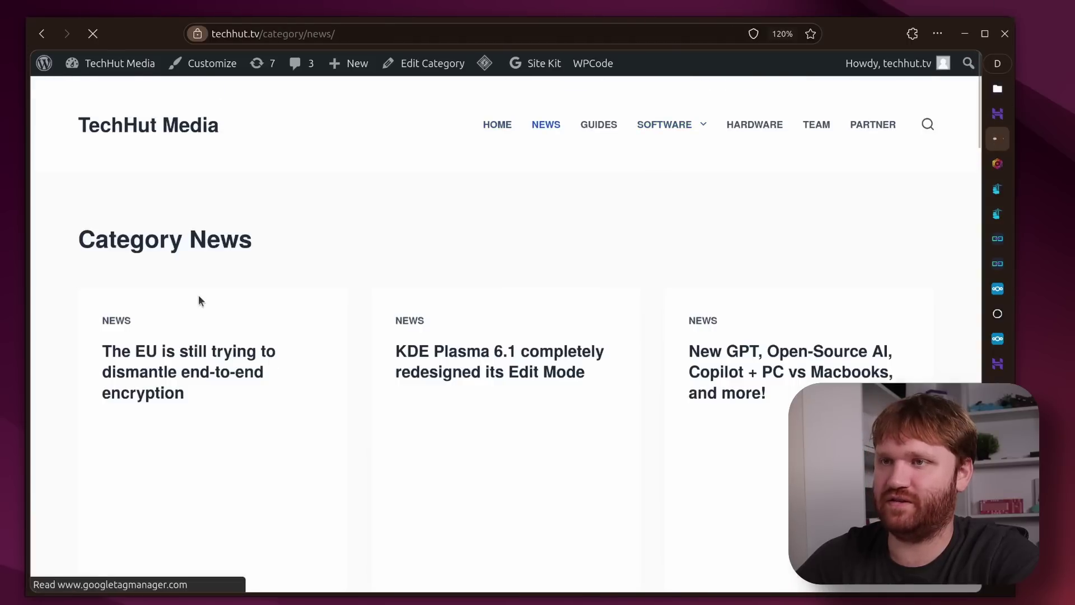
{"action": "left_click", "coordinate": [202, 370]}
{"action": "scroll", "coordinate": [452, 364], "scroll_direction": "down", "scroll_amount": 15}
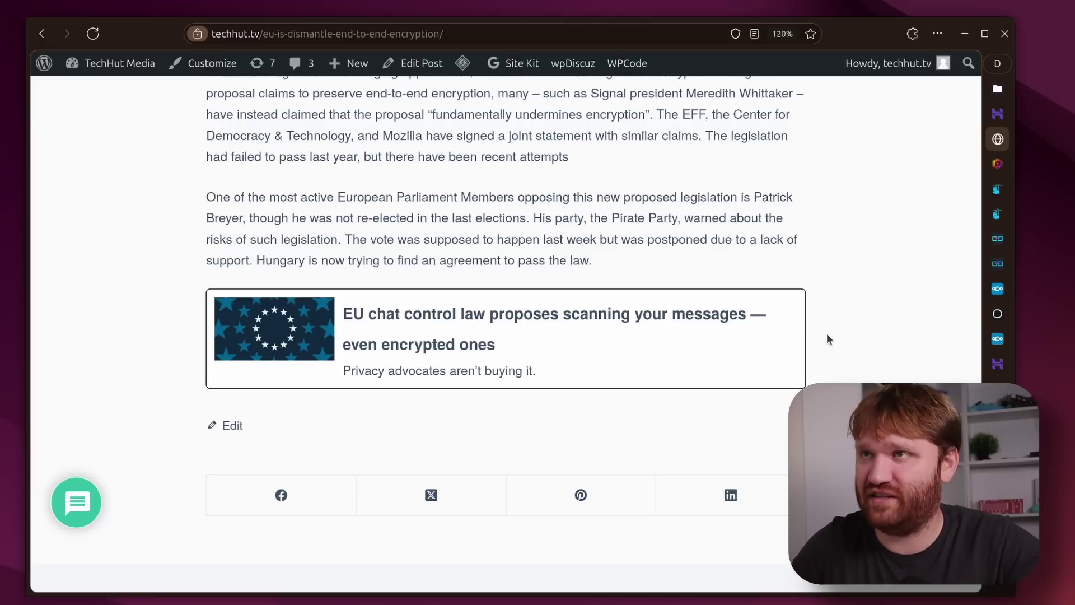
{"action": "left_click", "coordinate": [998, 115]}
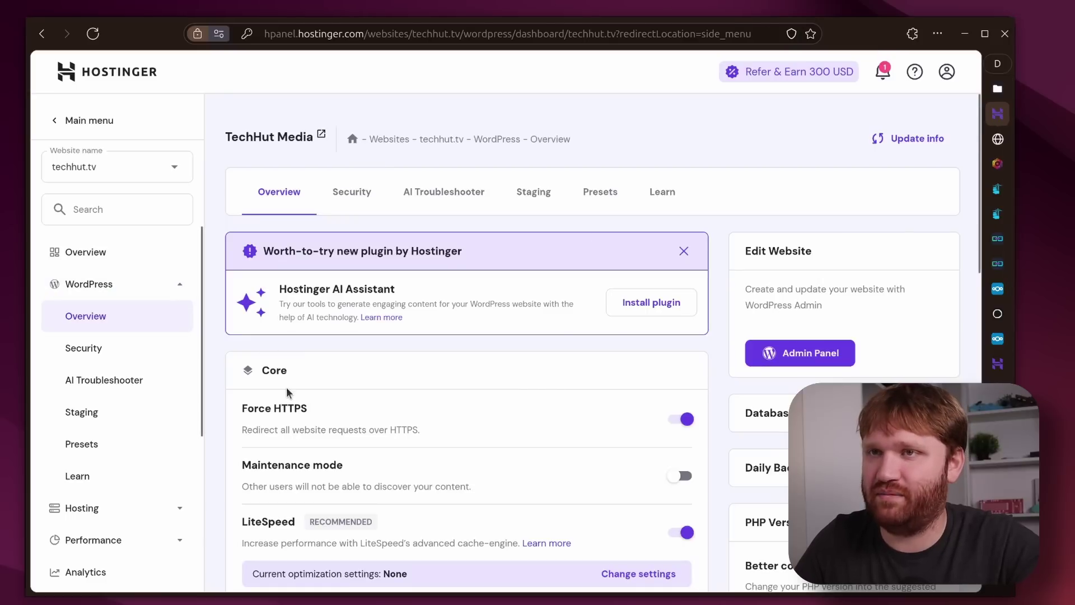
Step: Go back to the Websites list and highlight the Business Web Hosting site entries
{"action": "left_click", "coordinate": [85, 121]}
{"action": "left_click_drag", "start_coordinate": [283, 248], "coordinate": [373, 331]}
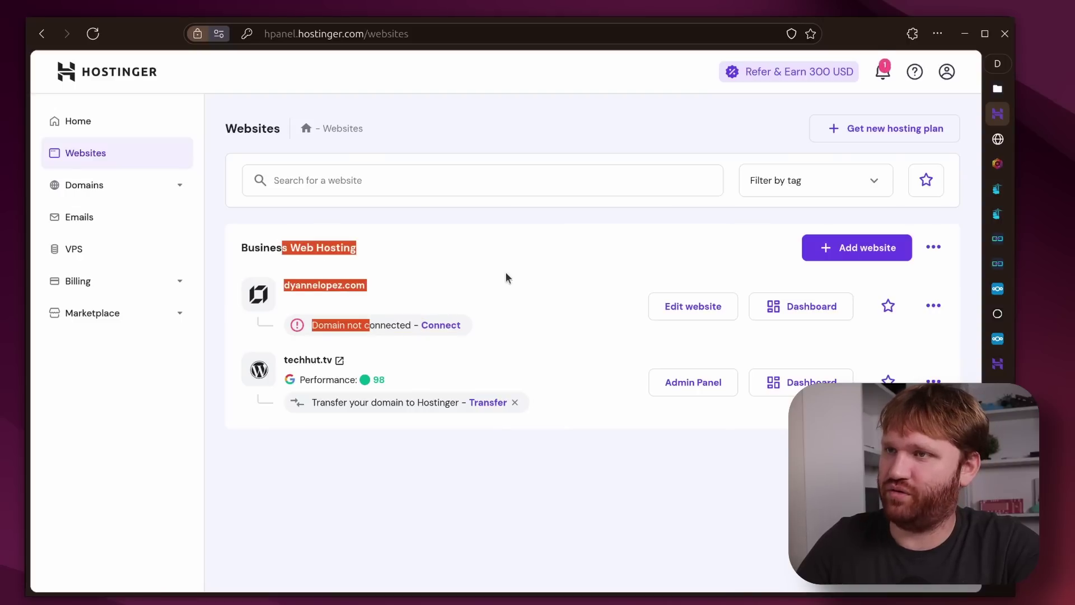
{"action": "left_click", "coordinate": [395, 264]}
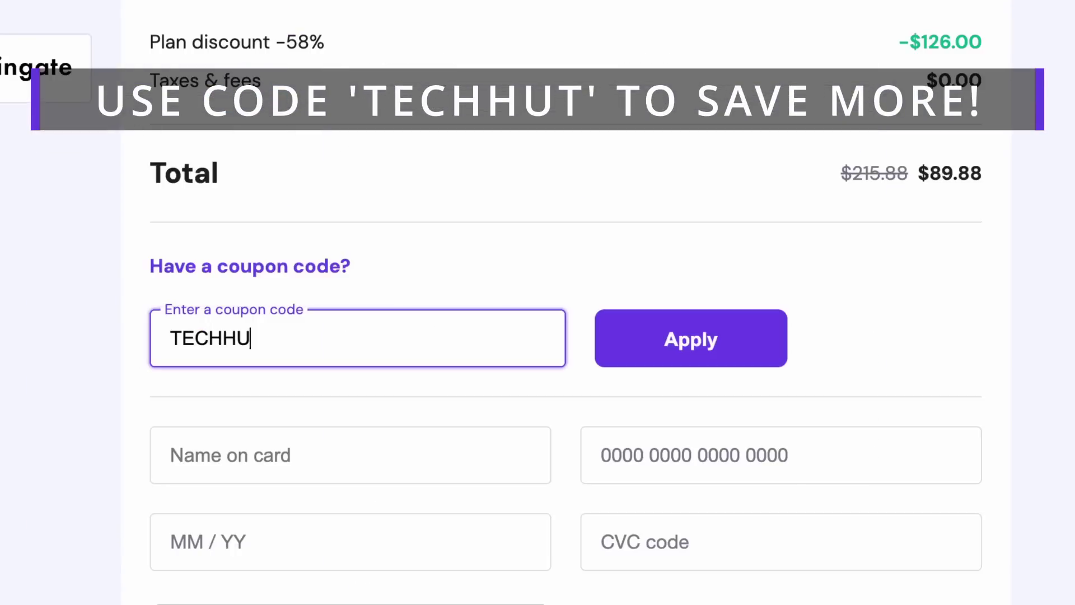
Step: Enter the TECHHUT coupon code and apply it to the KVM 2 order
{"action": "type", "text": "TECHHUT"}
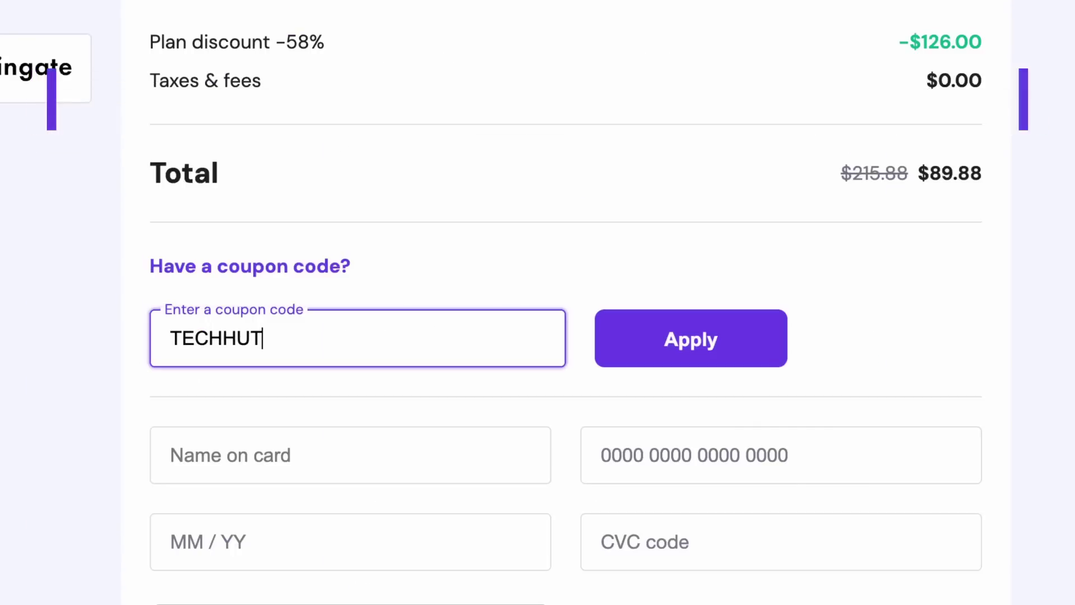
{"action": "left_click", "coordinate": [708, 343]}
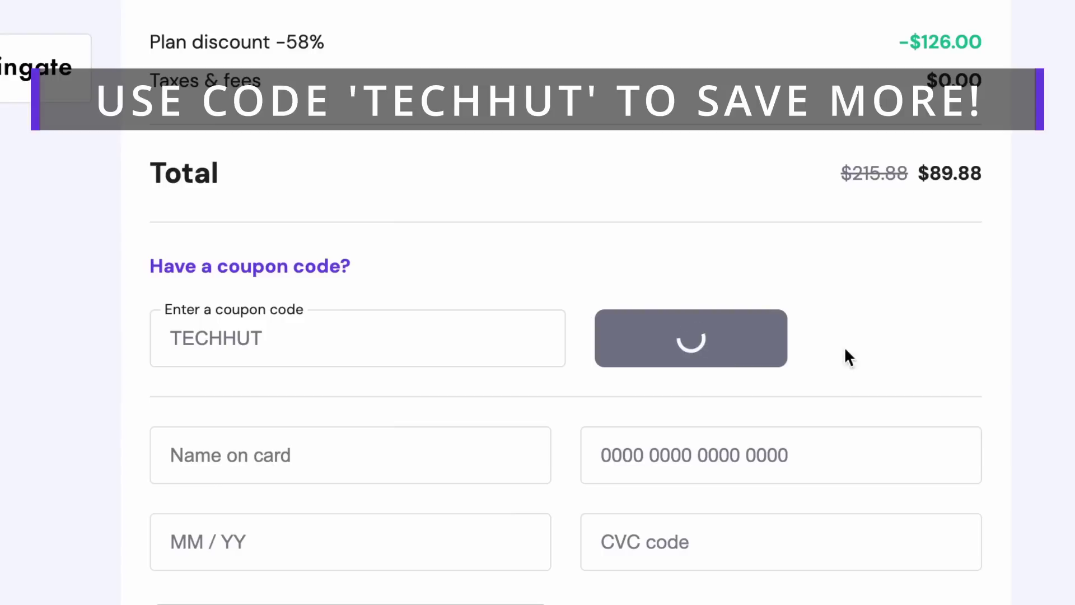